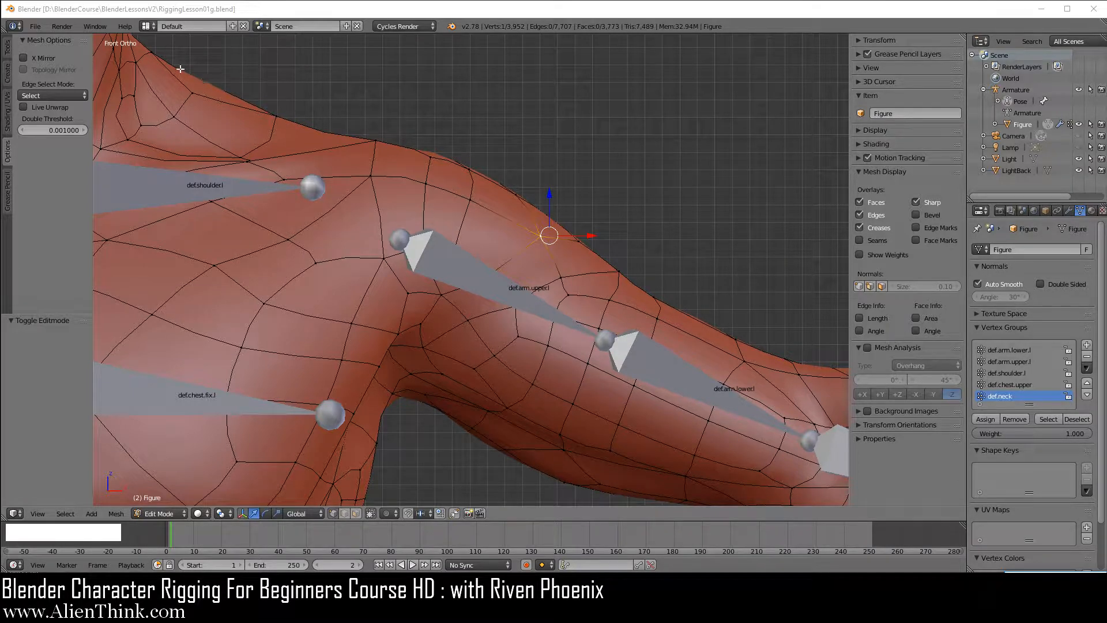
# Step: Start a new default scene in place of the open rigging file
pyautogui.click(39, 28)
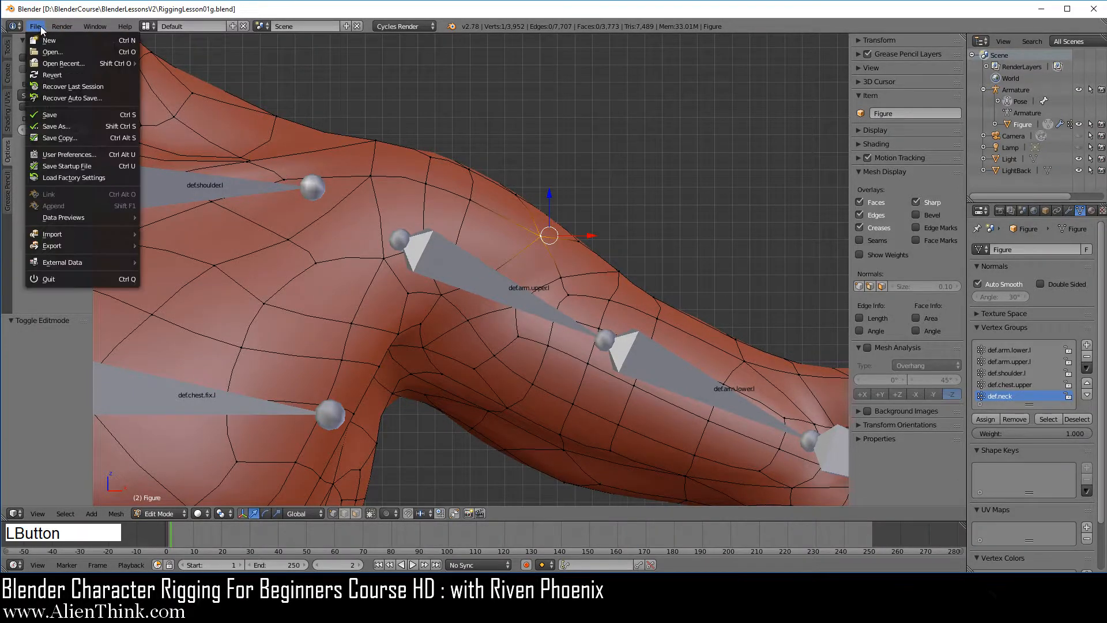
pyautogui.click(47, 36)
pyautogui.click(69, 49)
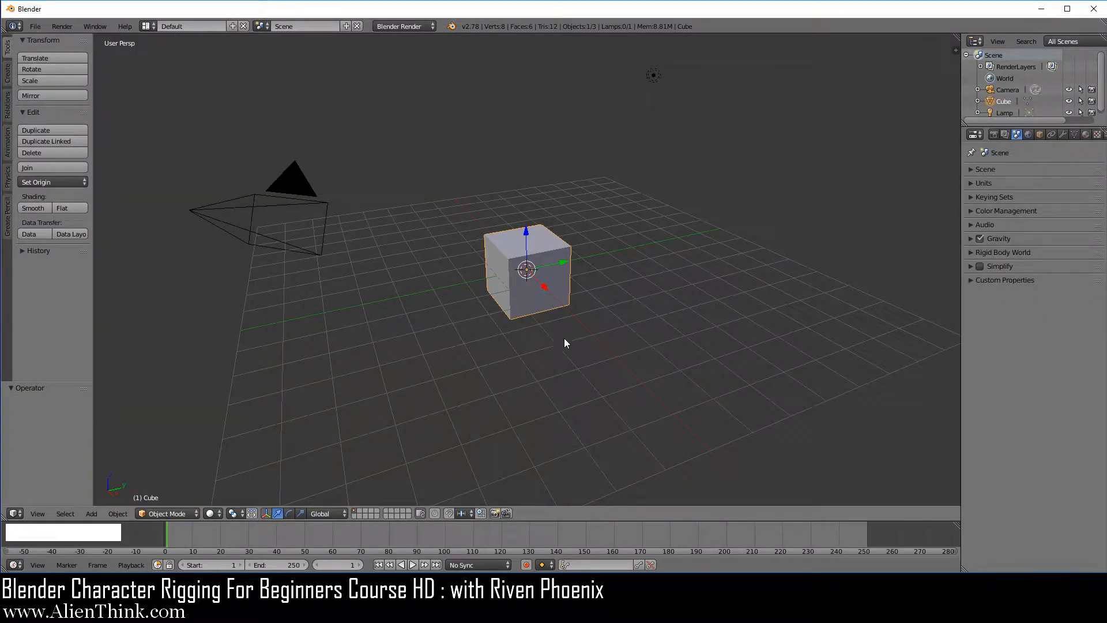
# Step: Add a UV sphere, move it about 2.2 units along X beside the cube, and shade it smooth
pyautogui.scroll(4, 565, 357)
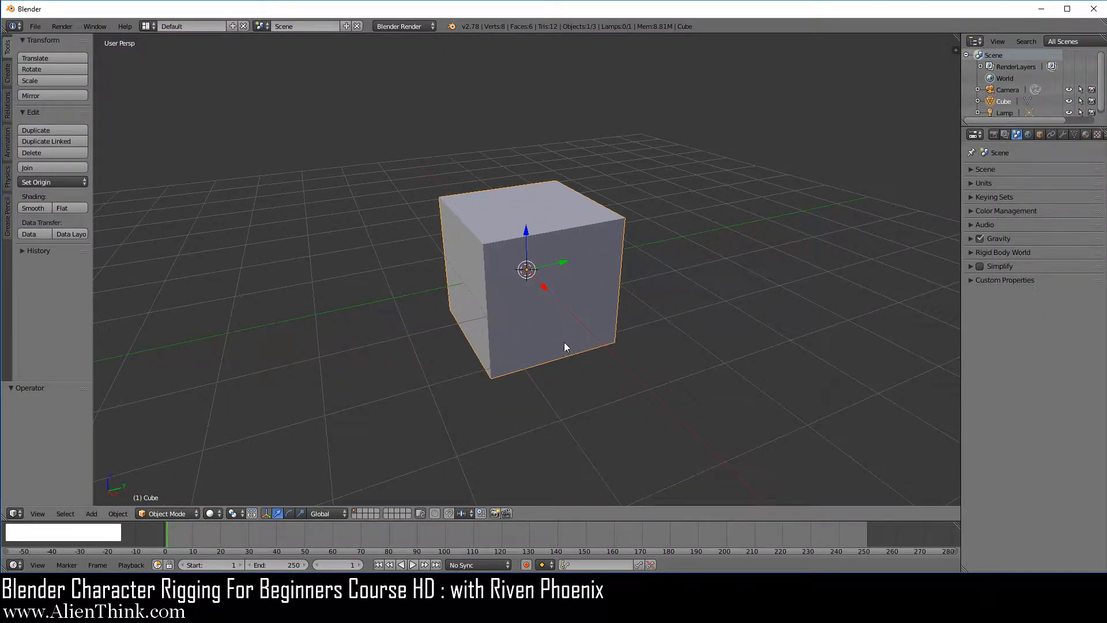
pyautogui.hotkey('shift', 'a')
pyautogui.moveTo(567, 320)
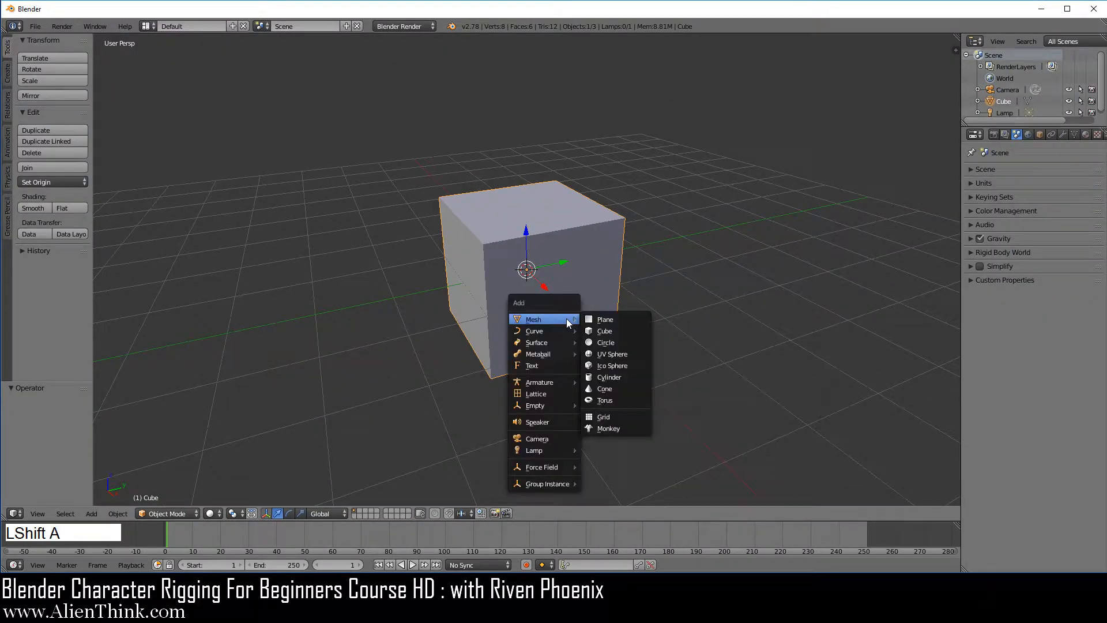
pyautogui.click(615, 354)
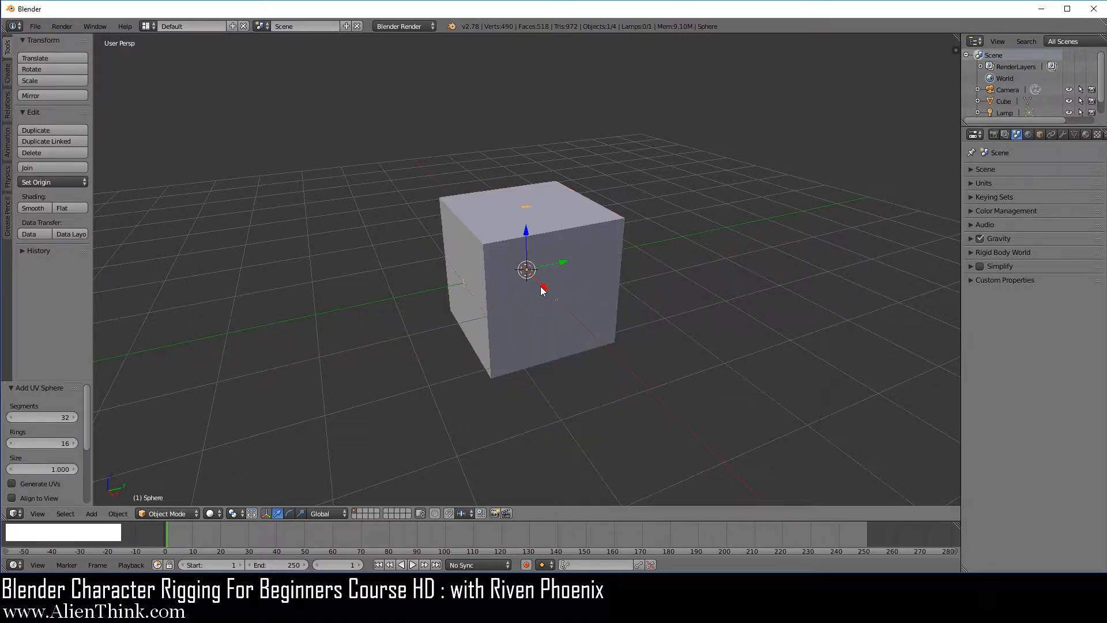
pyautogui.moveTo(544, 285); pyautogui.dragTo(633, 353)
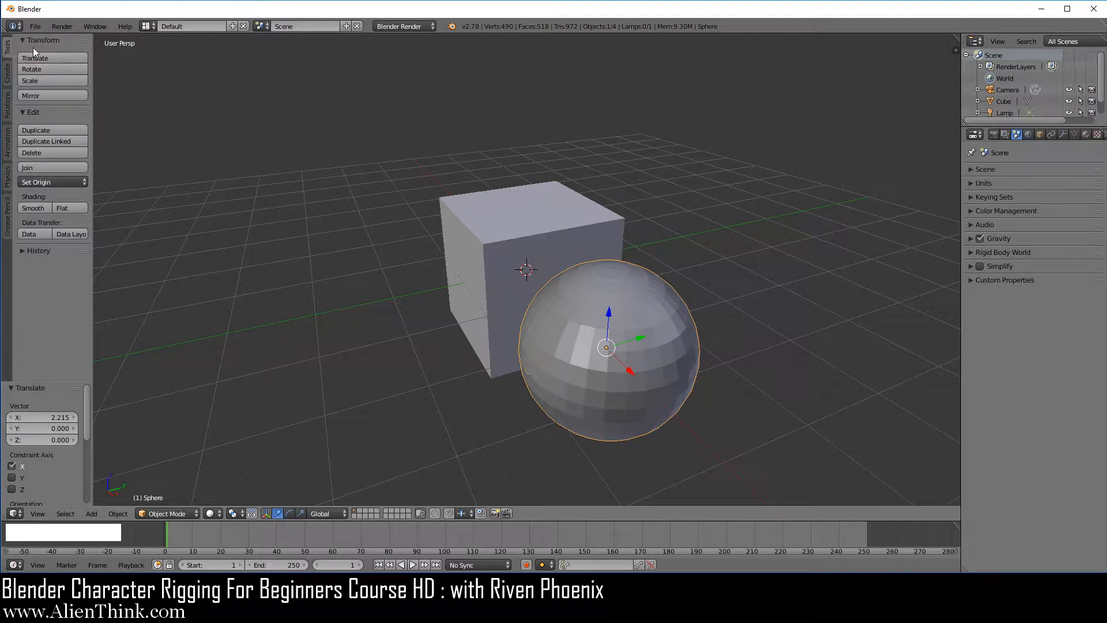
pyautogui.click(35, 208)
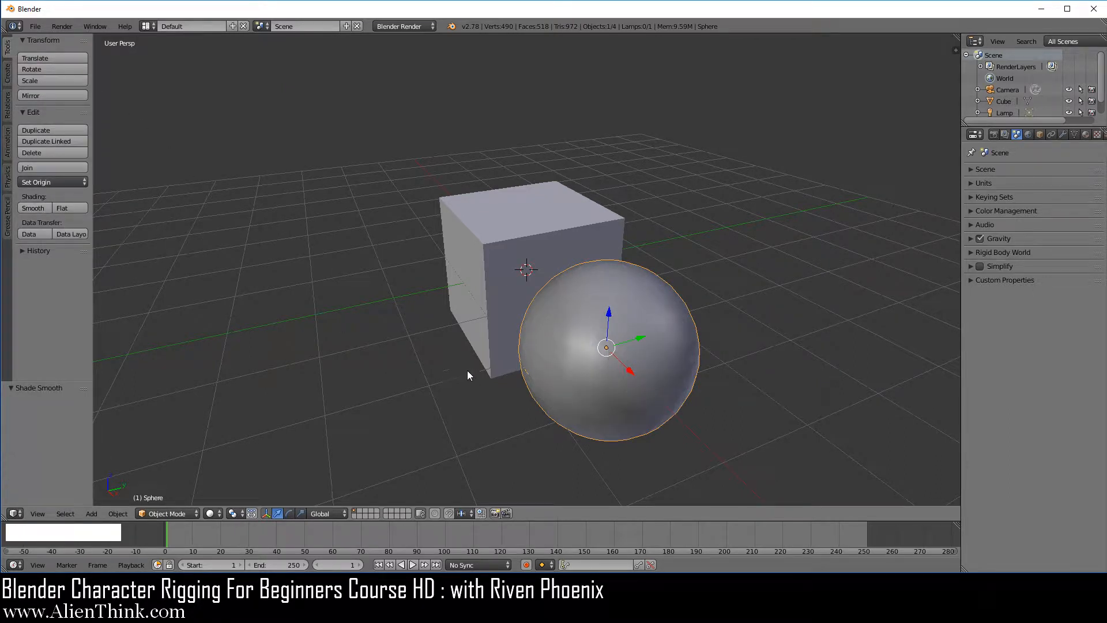
pyautogui.moveTo(467, 370); pyautogui.dragTo(576, 373, button='middle')
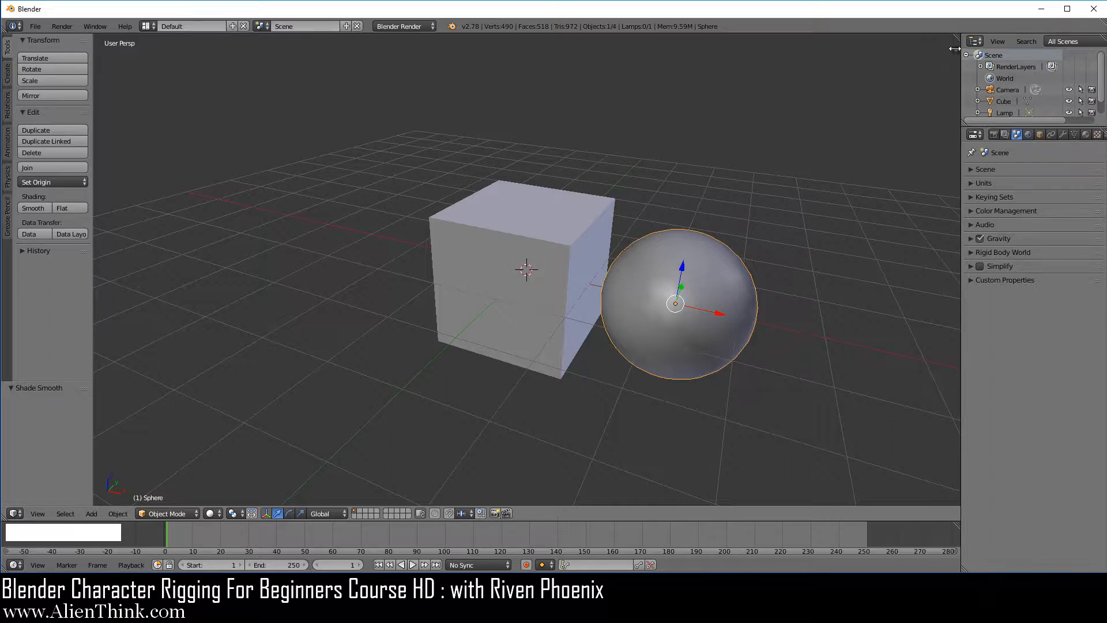
# Step: Show the 3D view's properties region, collapse its sections, and enable Matcap shading
pyautogui.click(954, 48)
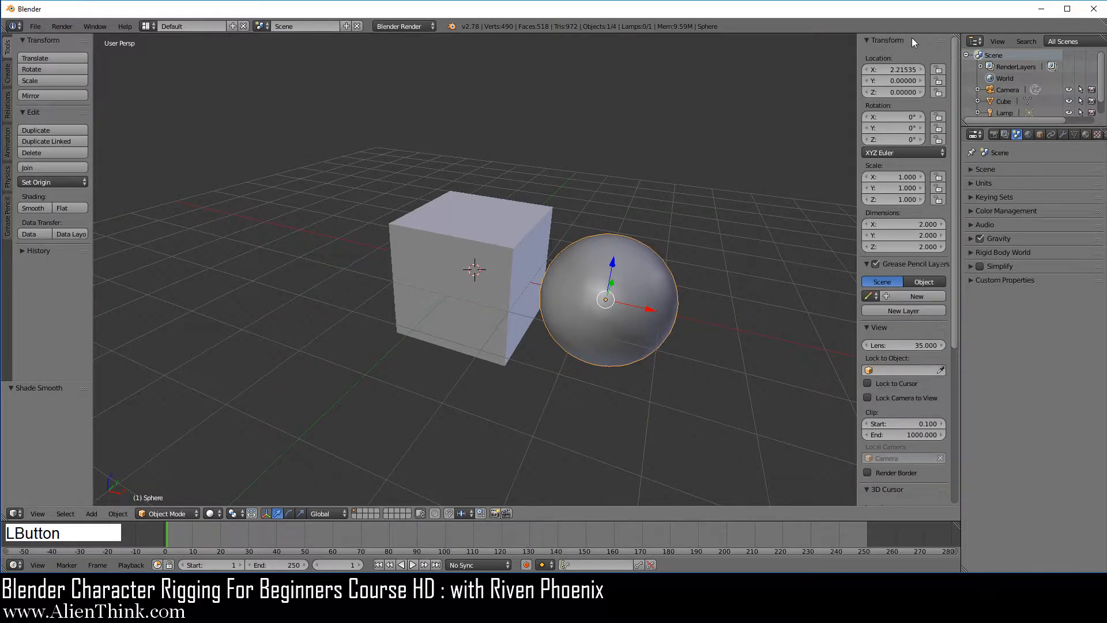
pyautogui.moveTo(912, 39); pyautogui.dragTo(914, 309)
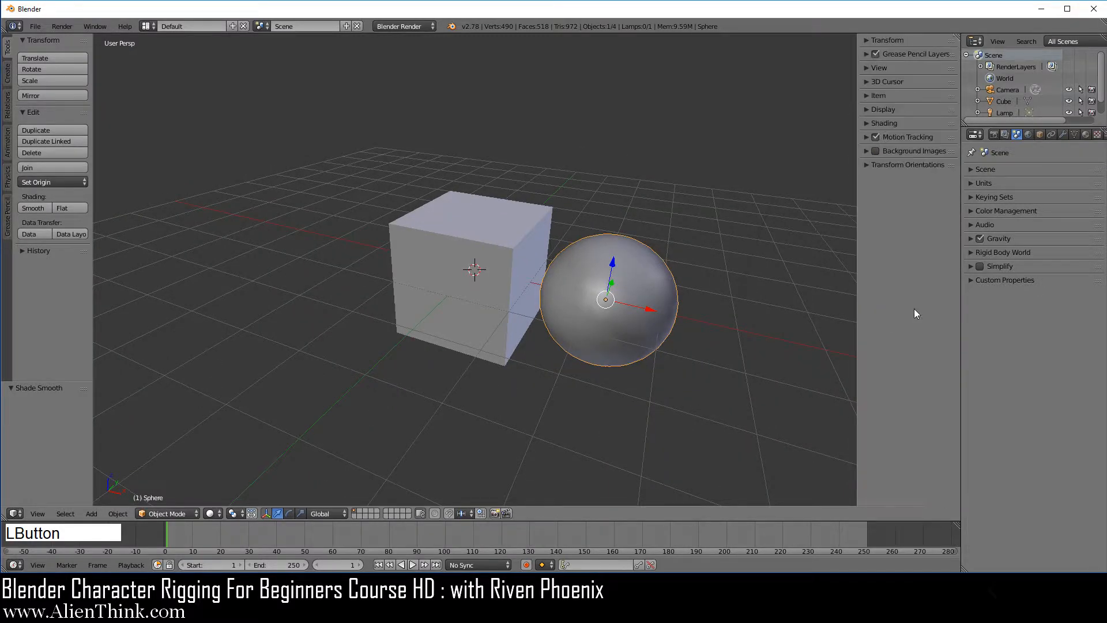
pyautogui.click(893, 123)
pyautogui.click(883, 166)
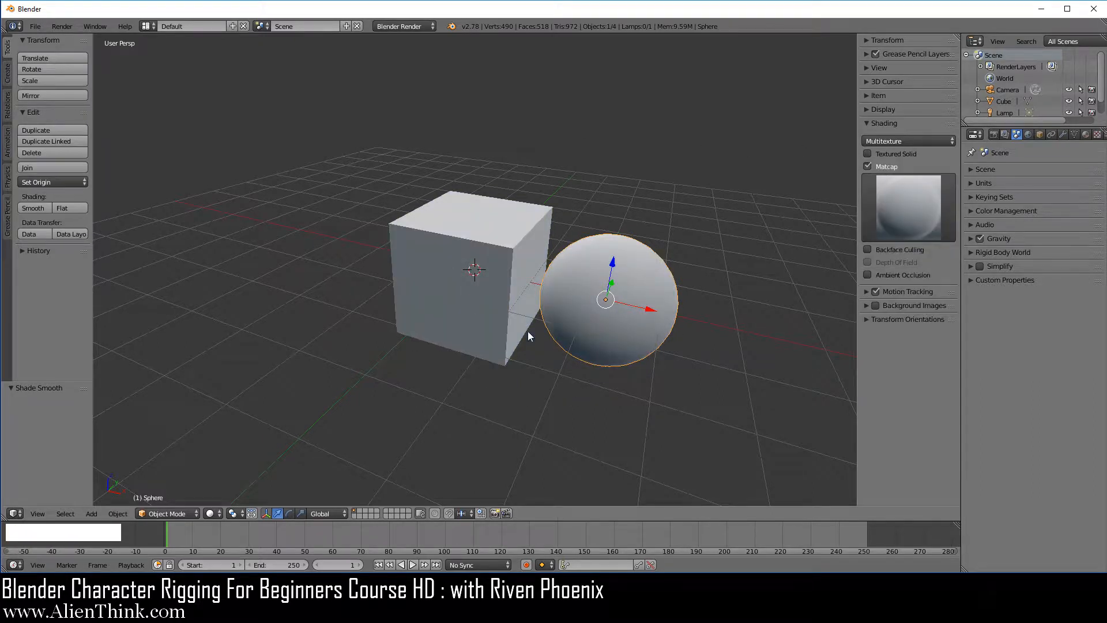
# Step: Try the satin gold matcap on the objects, and set the viewport matcap to the reddish-brown clay
pyautogui.scroll(2, 652, 340)
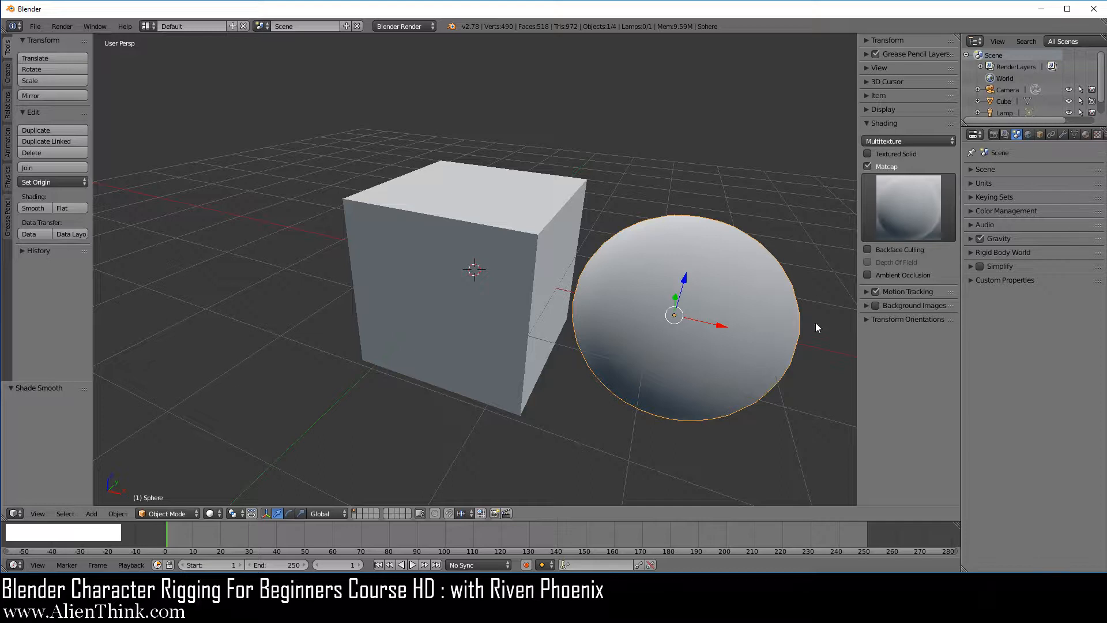
pyautogui.click(915, 204)
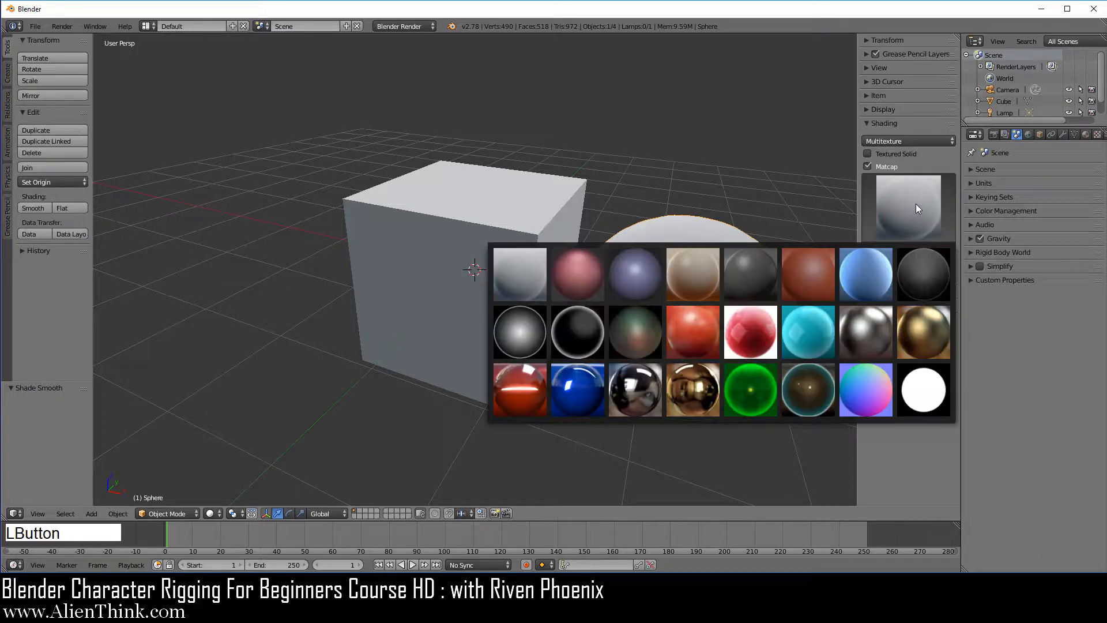
pyautogui.click(930, 334)
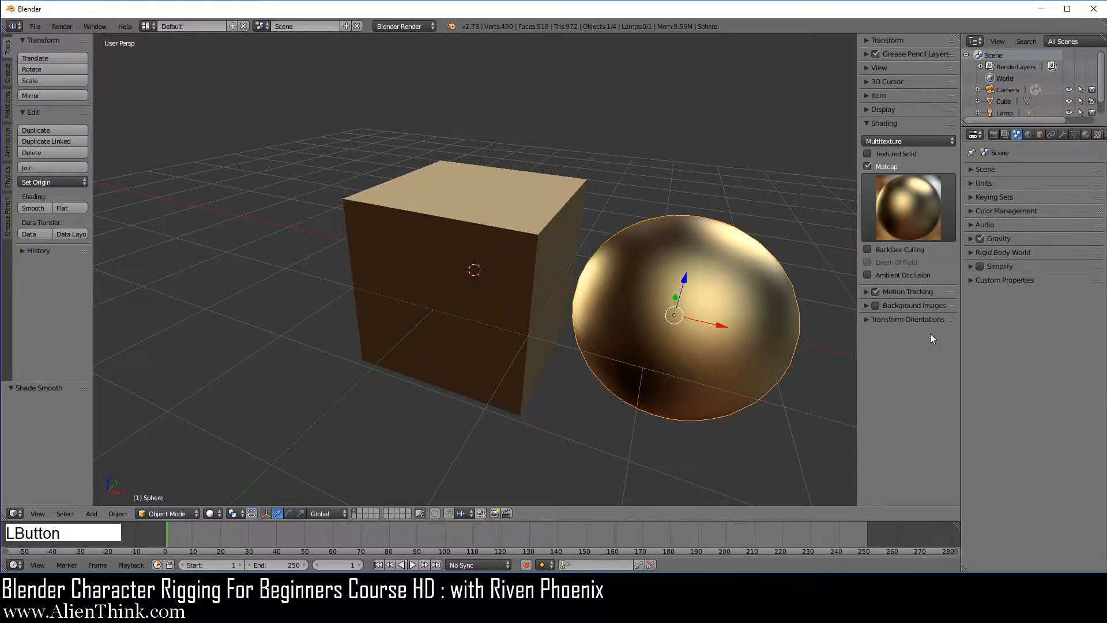
pyautogui.click(916, 204)
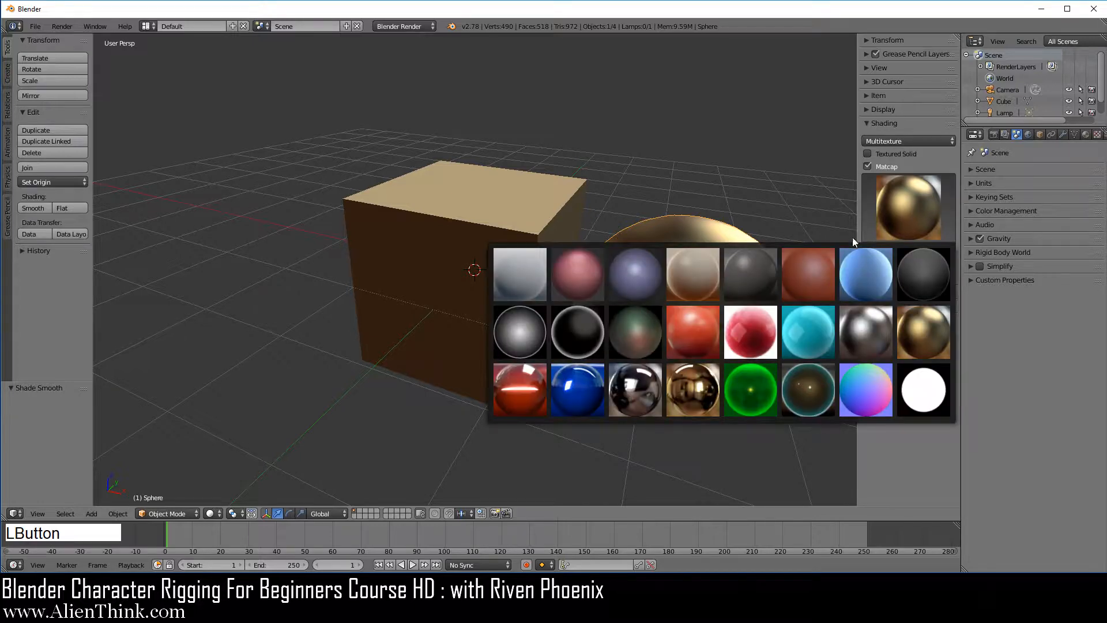
pyautogui.click(807, 275)
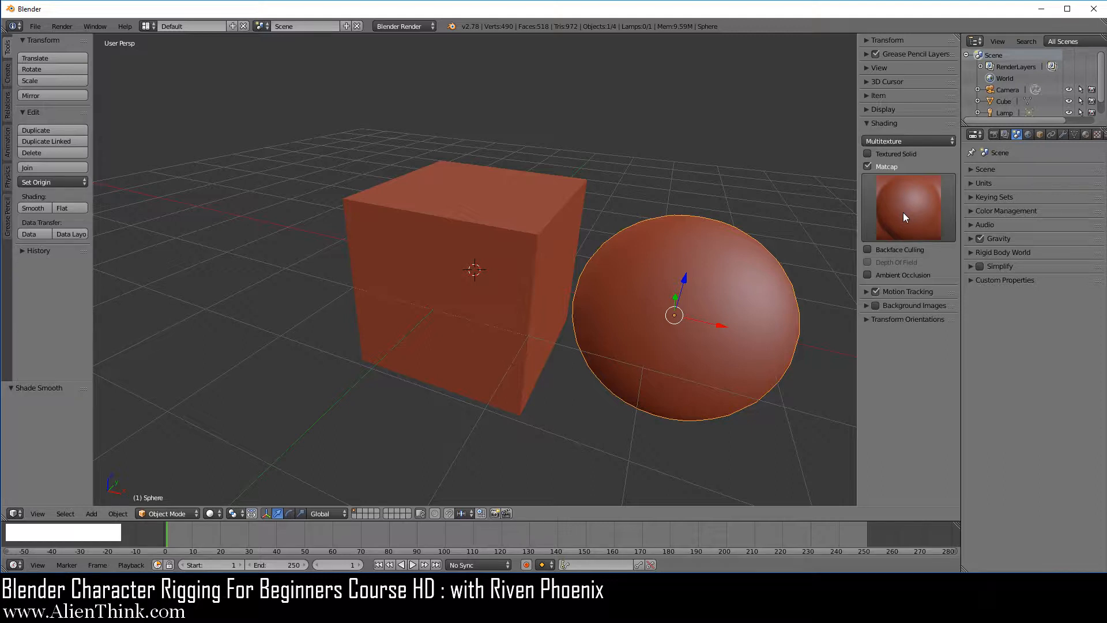
# Step: Add a vertex group to the sphere and assign all its vertices with weight 1.000
pyautogui.rightClick(710, 290)
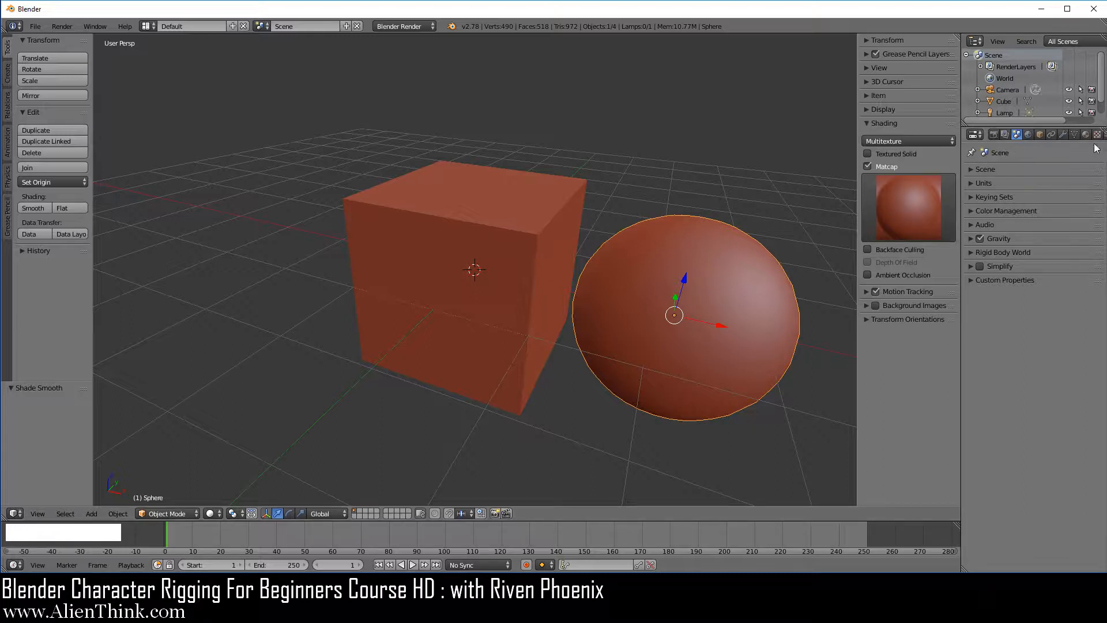
pyautogui.click(1075, 134)
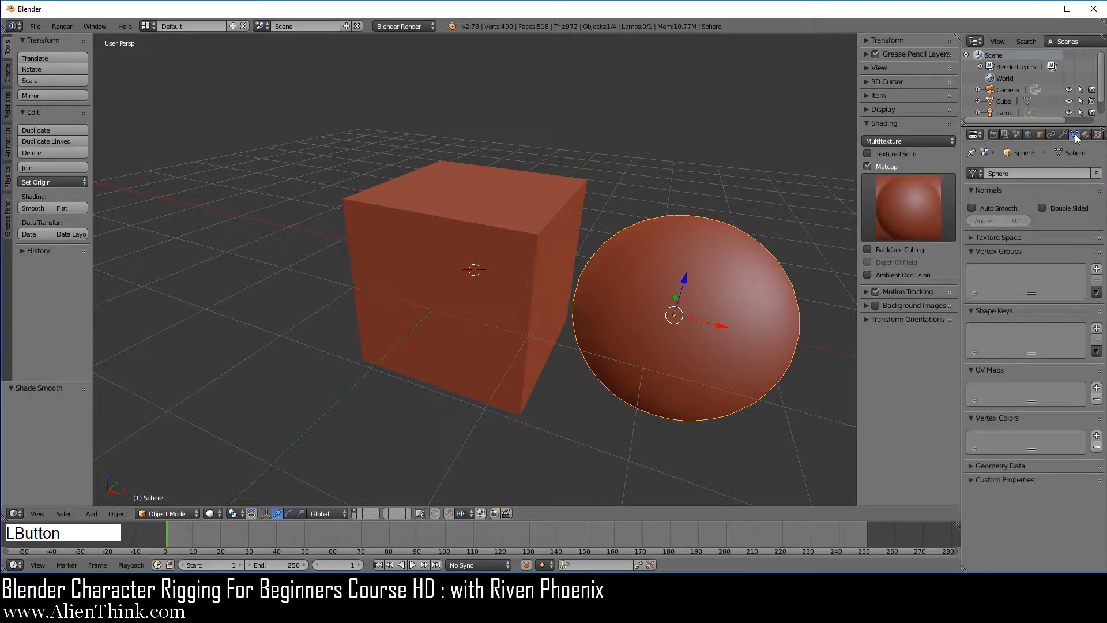
pyautogui.click(1097, 269)
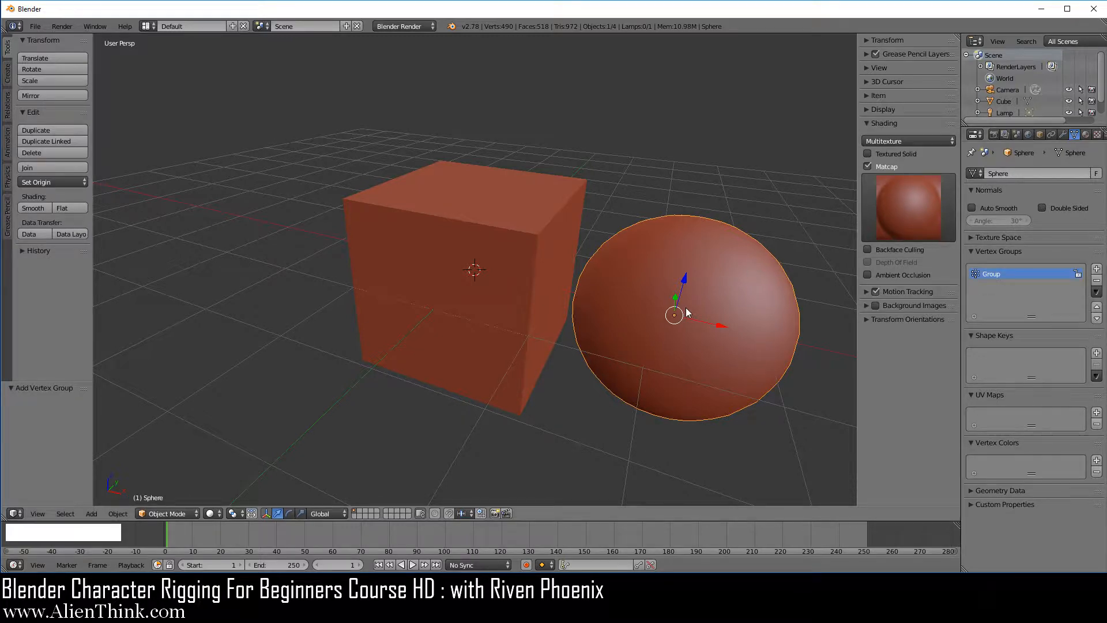
pyautogui.press('Tab')
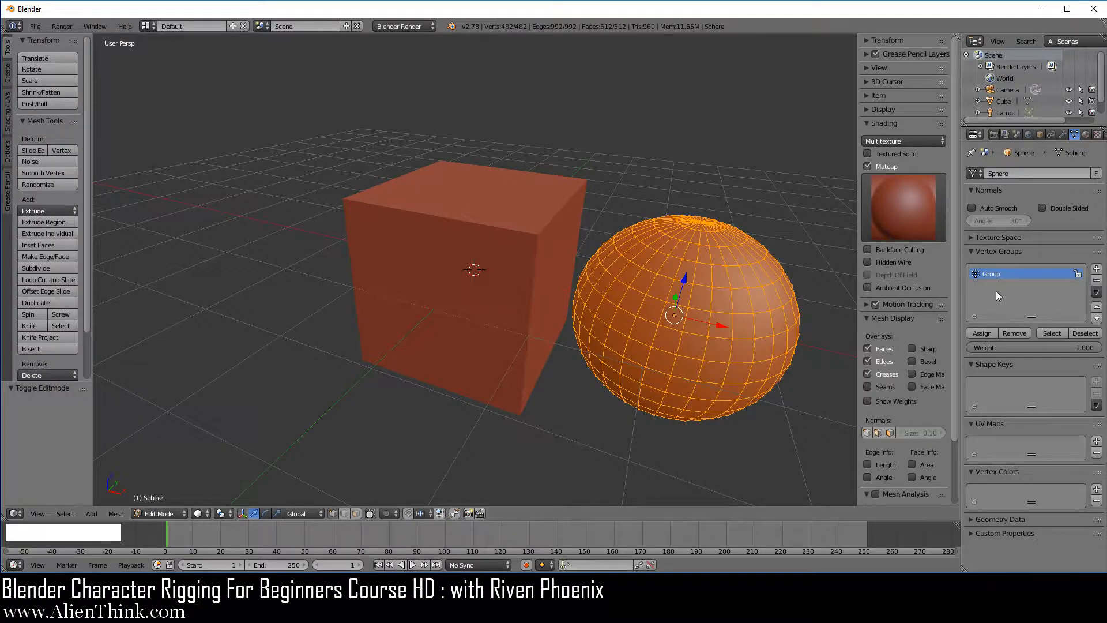
pyautogui.click(982, 333)
# Step: Display the vertex weights on the sphere with nothing selected, and compare them with Matcap shading off and on
pyautogui.click(896, 402)
pyautogui.keyDown('shift'); pyautogui.moveTo(739, 317); pyautogui.dragTo(642, 287, button='middle'); pyautogui.keyUp('shift')
pyautogui.press('a')
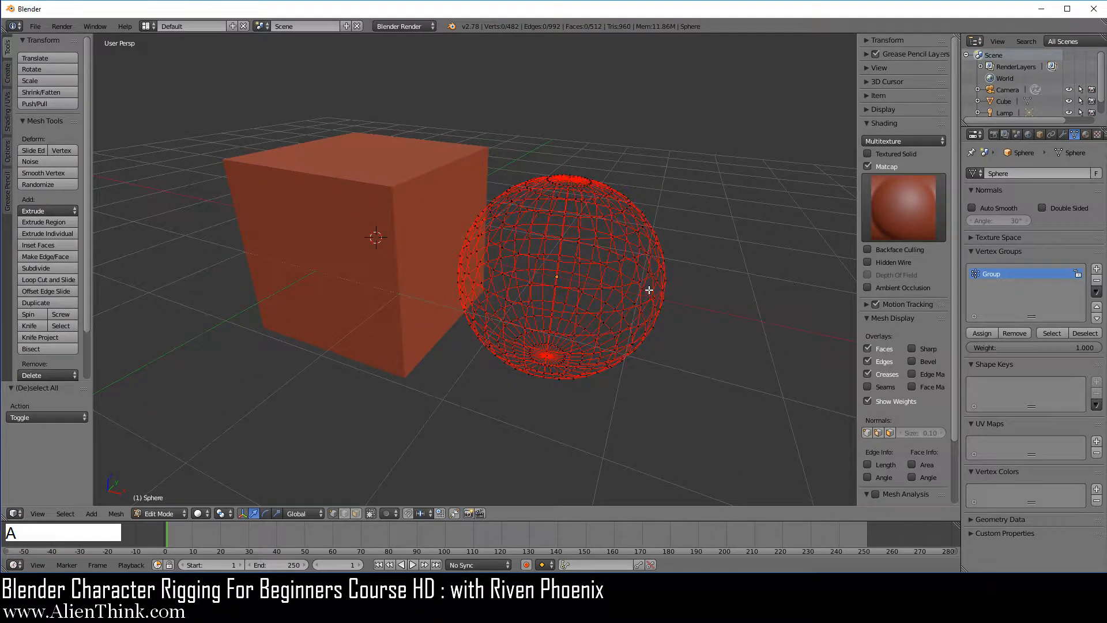
pyautogui.scroll(3, 650, 291)
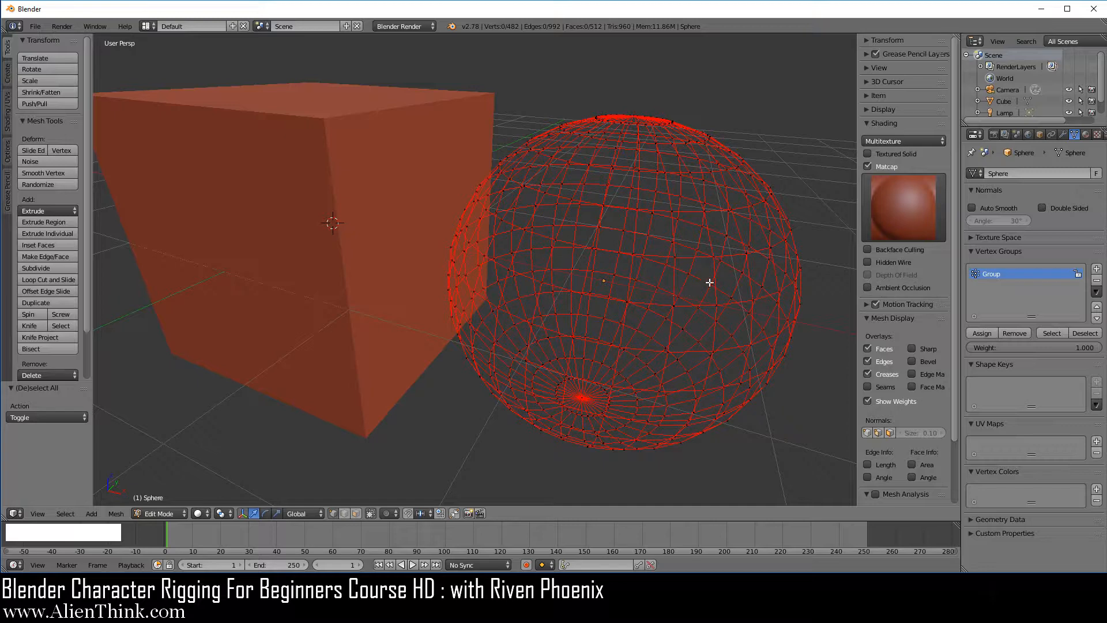
pyautogui.click(867, 166)
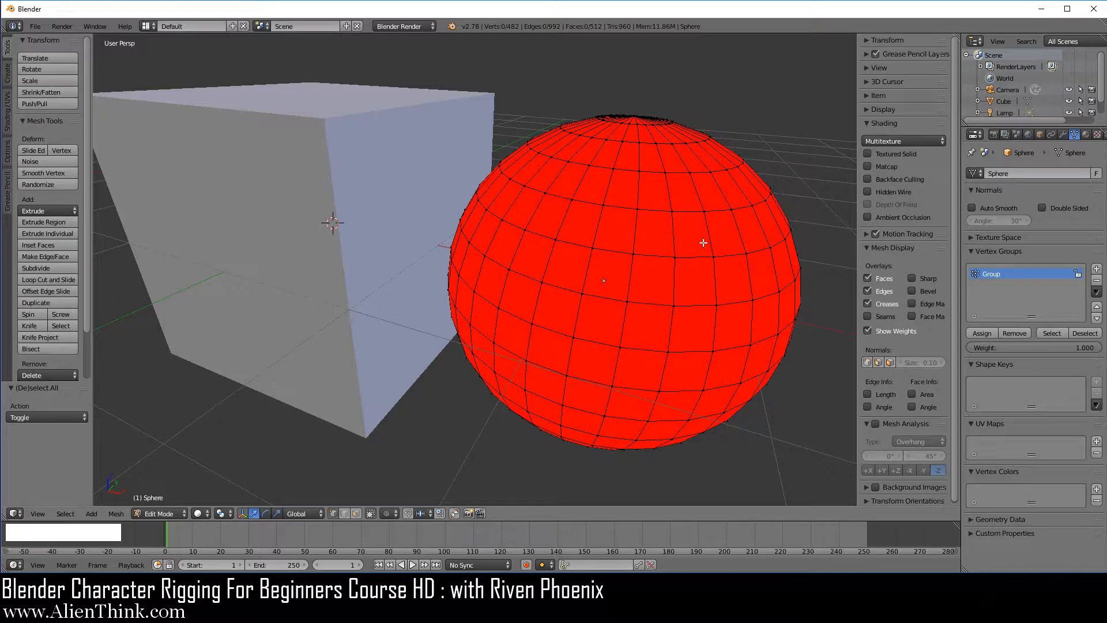
pyautogui.click(887, 166)
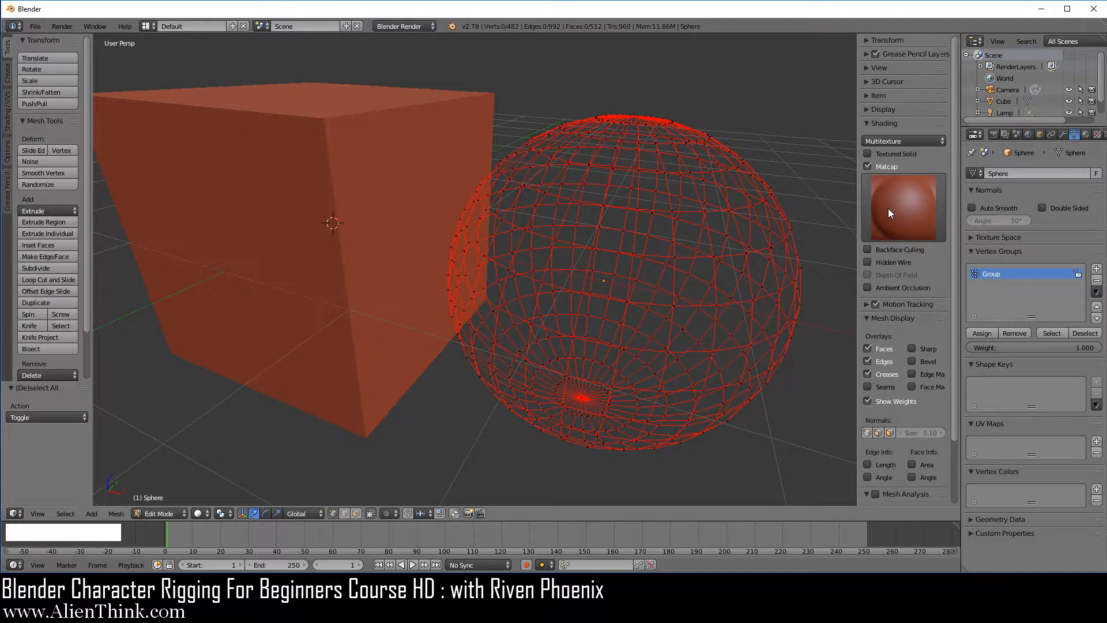
# Step: Add a Subdivision Surface modifier to the sphere and turn off Matcap shading
pyautogui.click(1065, 136)
pyautogui.click(1044, 171)
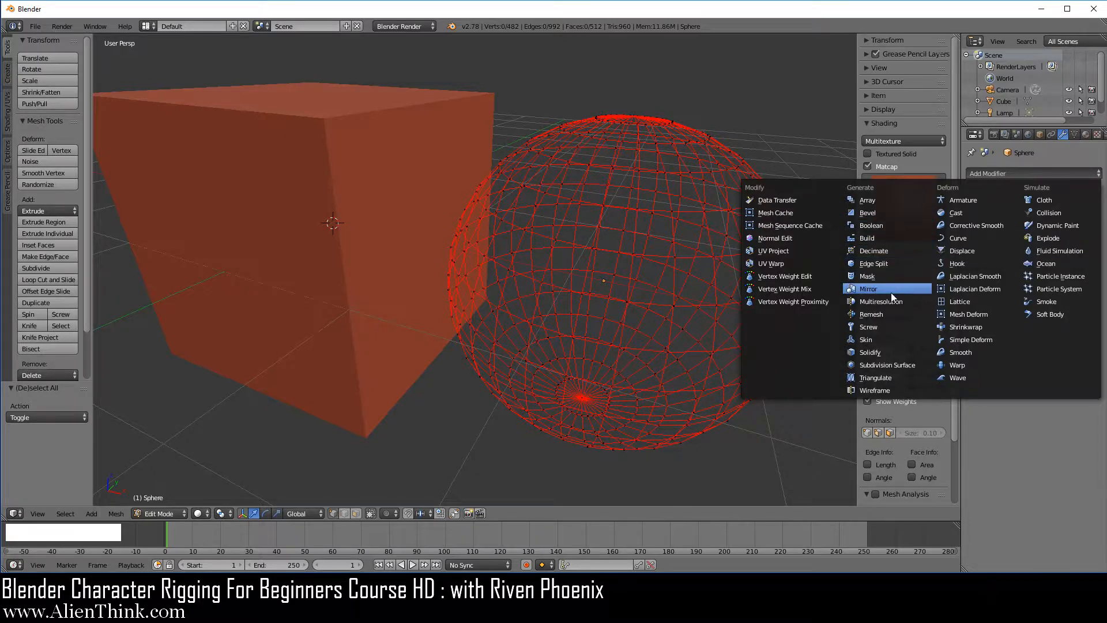
pyautogui.click(909, 365)
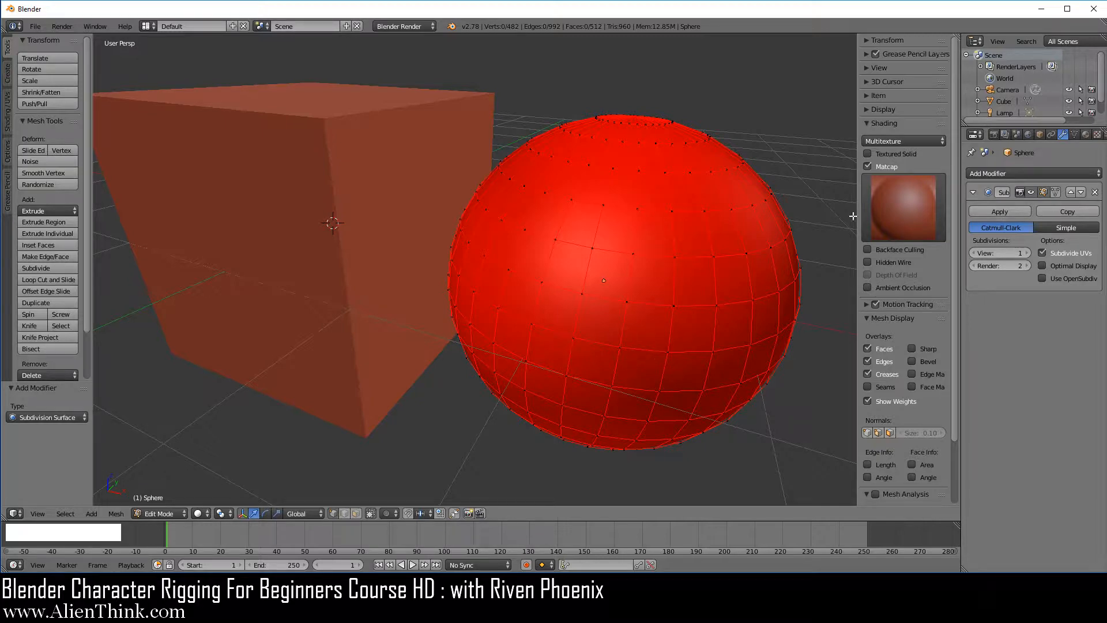
pyautogui.click(867, 167)
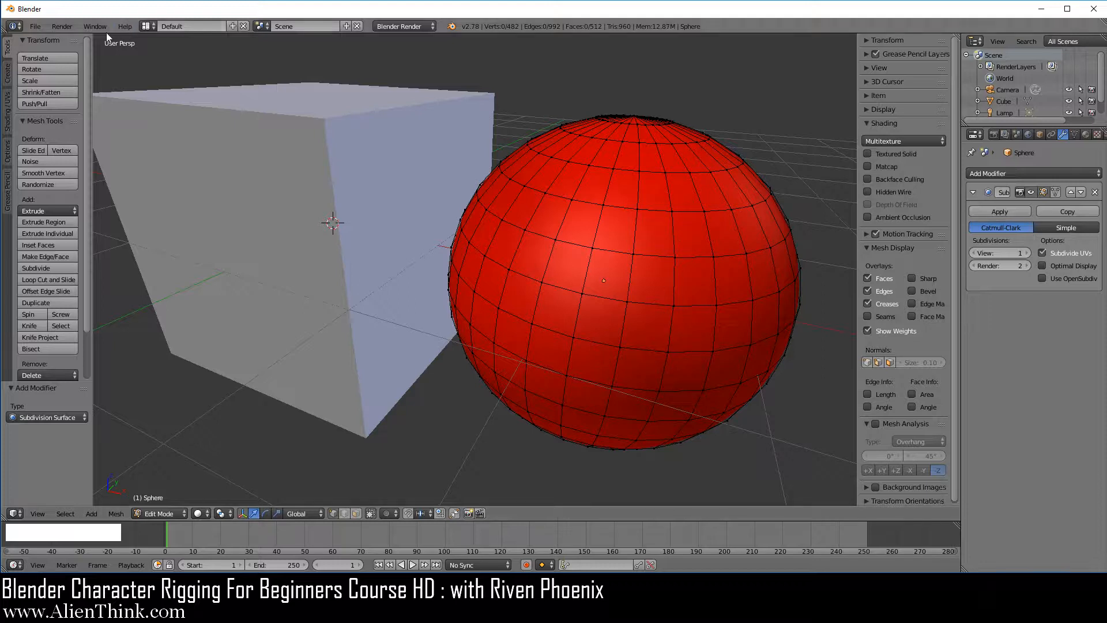
# Step: Reopen the recent file RiggingLesson01g.blend
pyautogui.click(38, 27)
pyautogui.moveTo(82, 64)
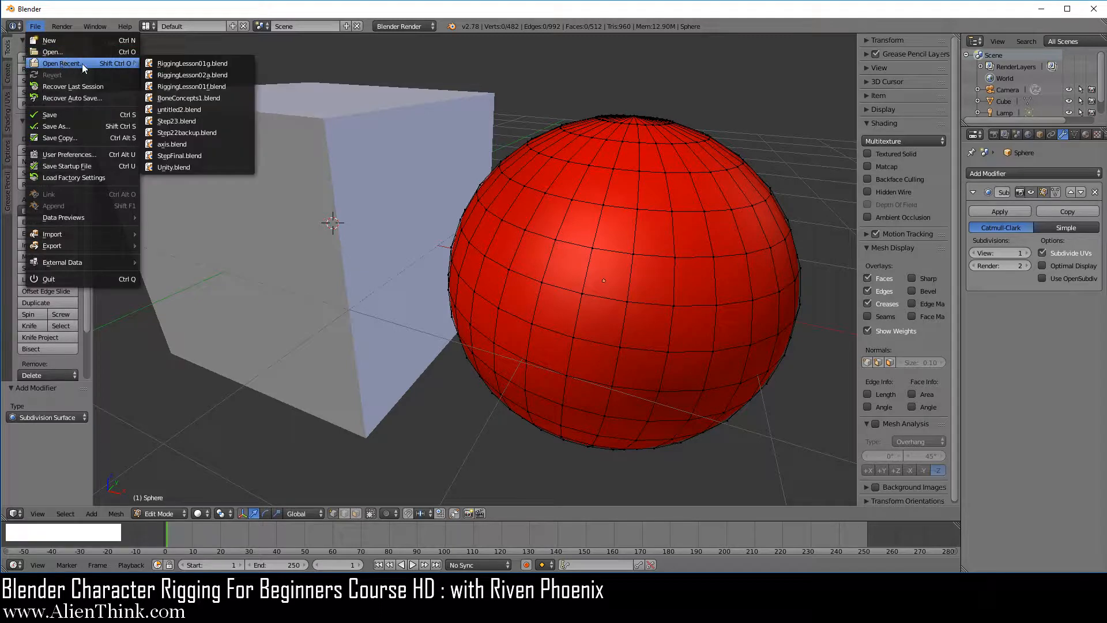
pyautogui.click(173, 64)
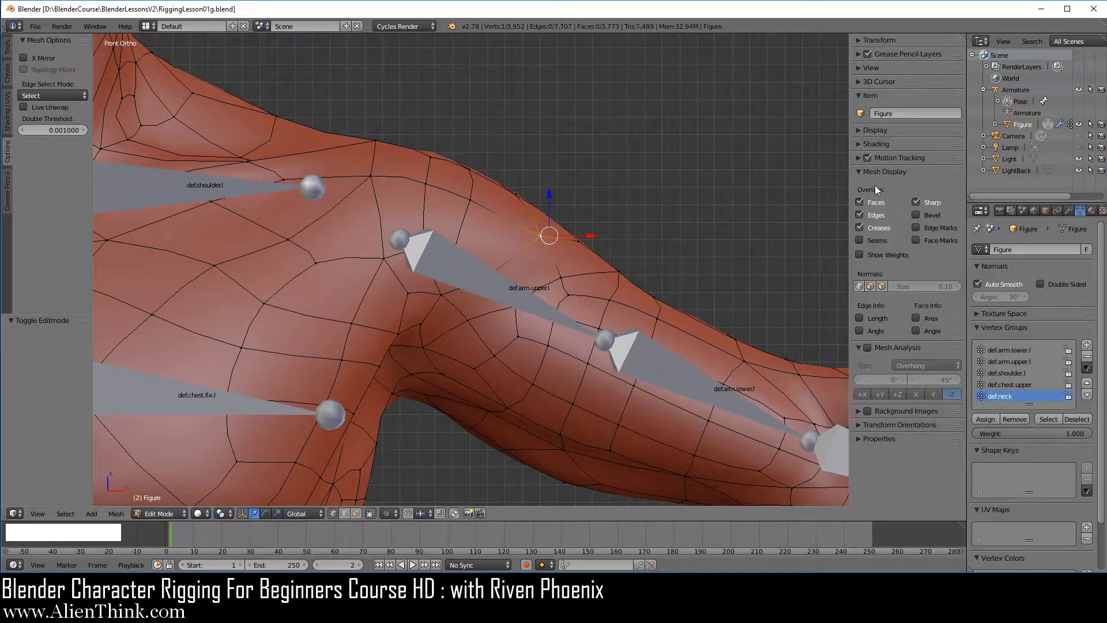
# Step: Compare the Figure mesh's viewport shading with Matcap turned off and back on
pyautogui.click(889, 143)
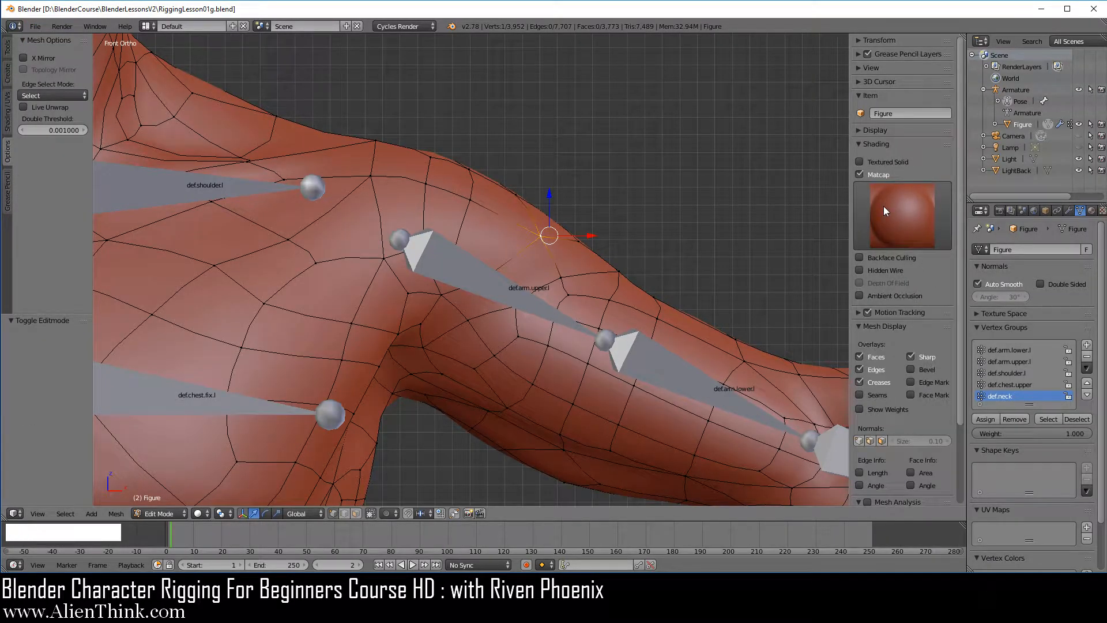
pyautogui.click(859, 174)
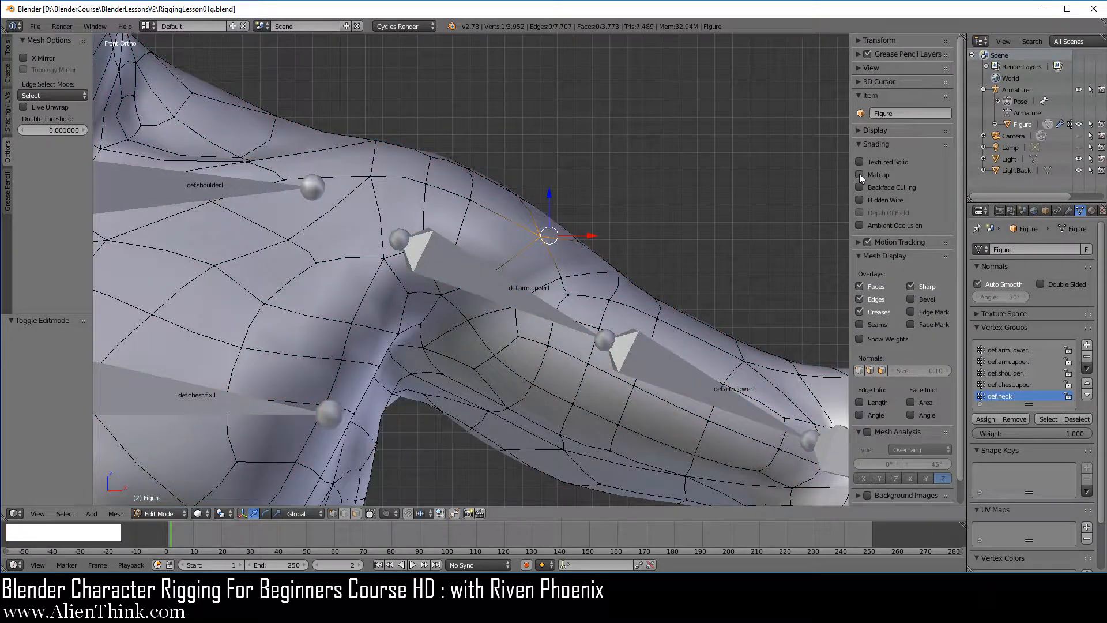
pyautogui.click(858, 174)
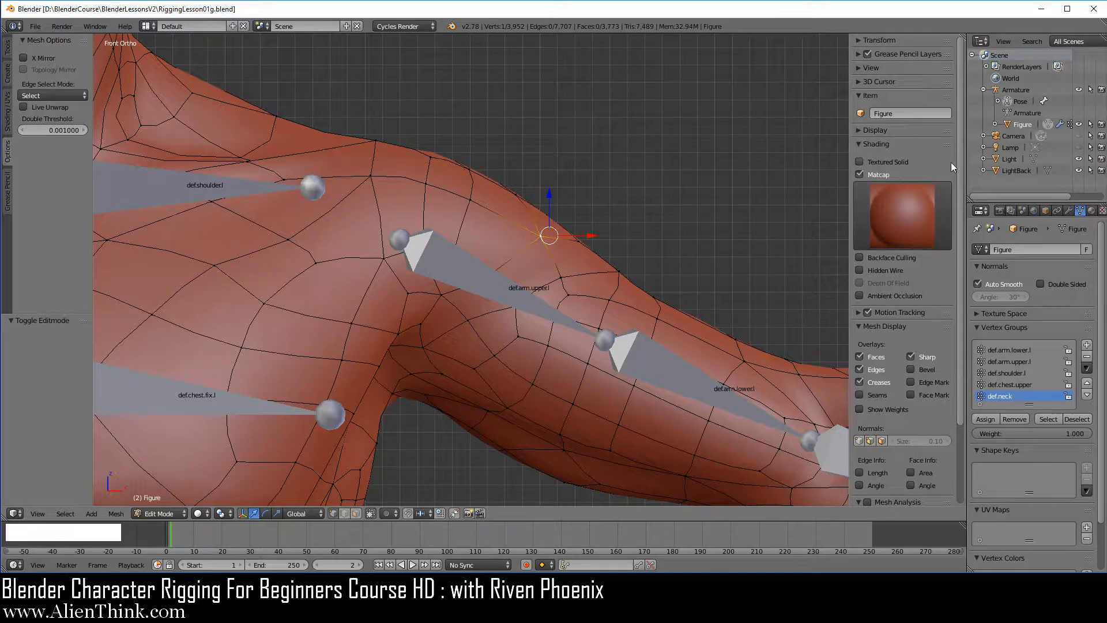
# Step: Leave Edit Mode on the Figure and select the Figure together with the Armature, making the Armature active
pyautogui.press('Tab')
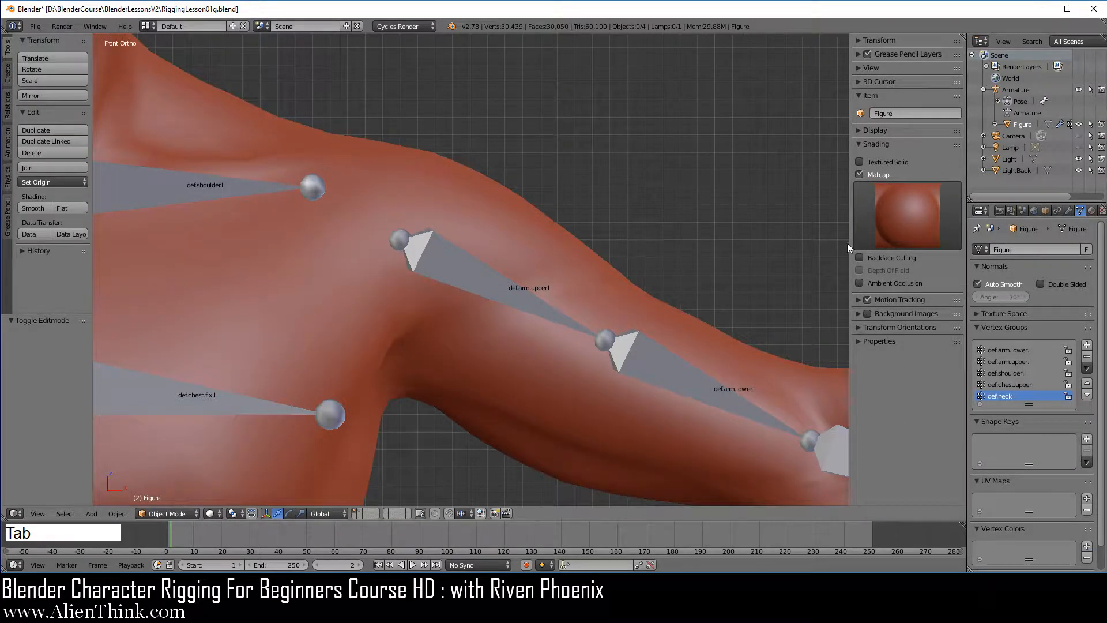
pyautogui.click(1021, 124)
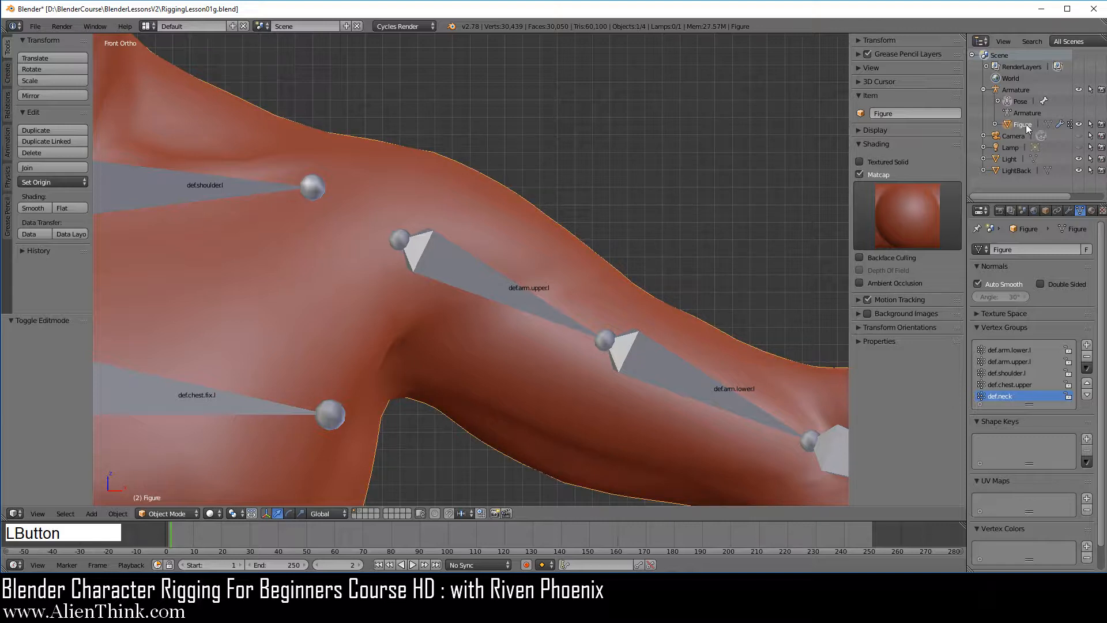
pyautogui.press('shift')
pyautogui.keyDown('shift'); pyautogui.click(1016, 91); pyautogui.keyUp('shift')
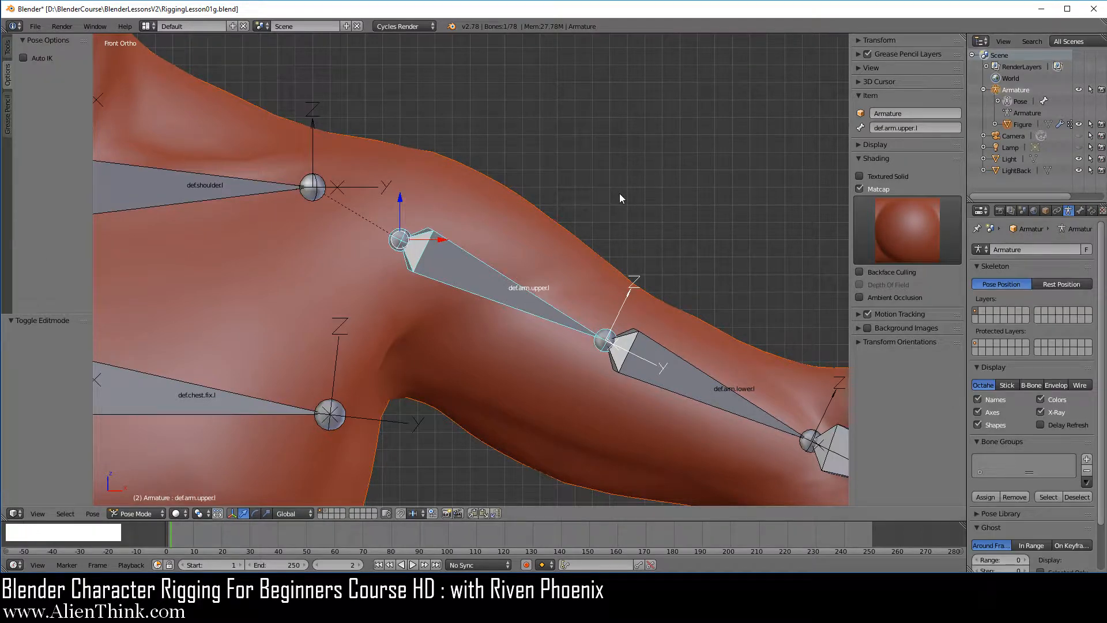
# Step: Parent the Figure to the Armature with automatic weights
pyautogui.hotkey('ctrl', 'p')
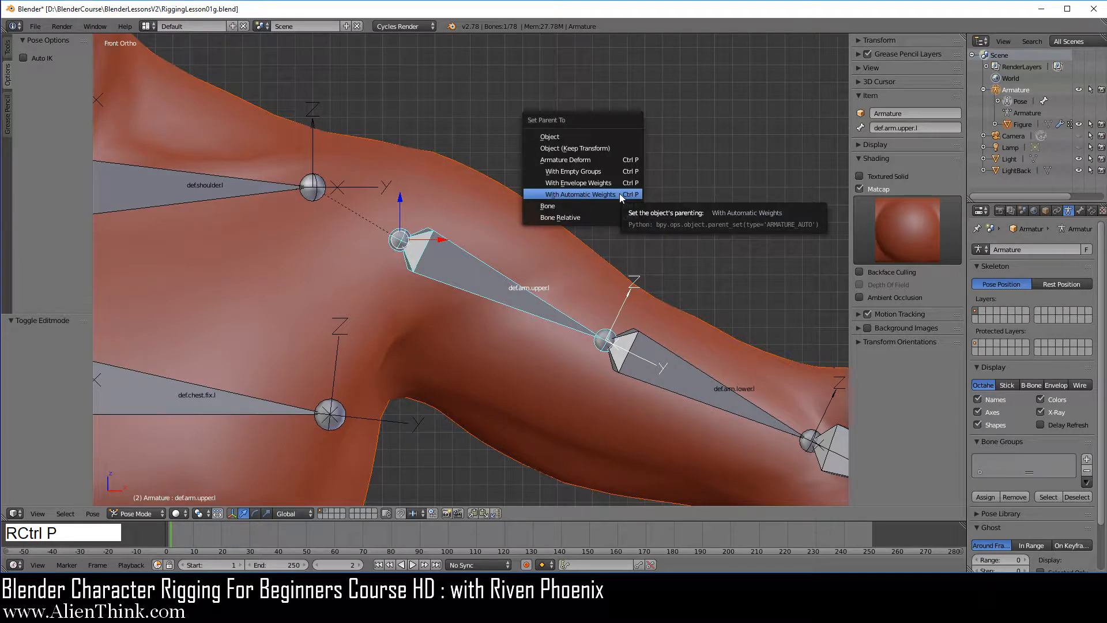
pyautogui.click(619, 193)
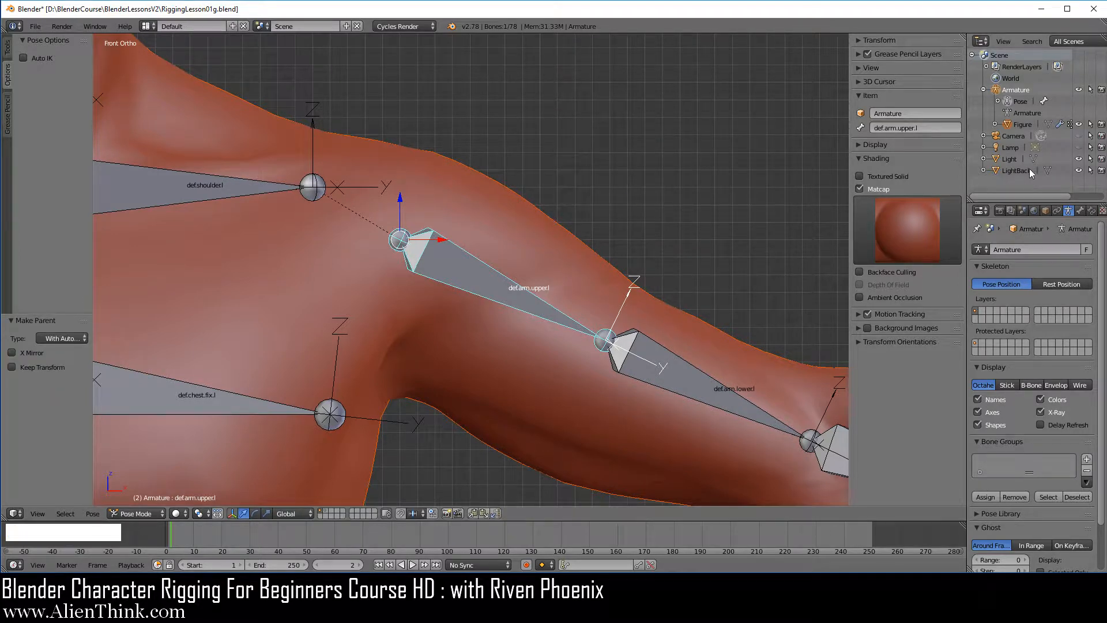
# Step: Show the weights of the def.arm.upper.l vertex group on the Figure in Edit Mode, using a vertex on the upper arm
pyautogui.click(1028, 123)
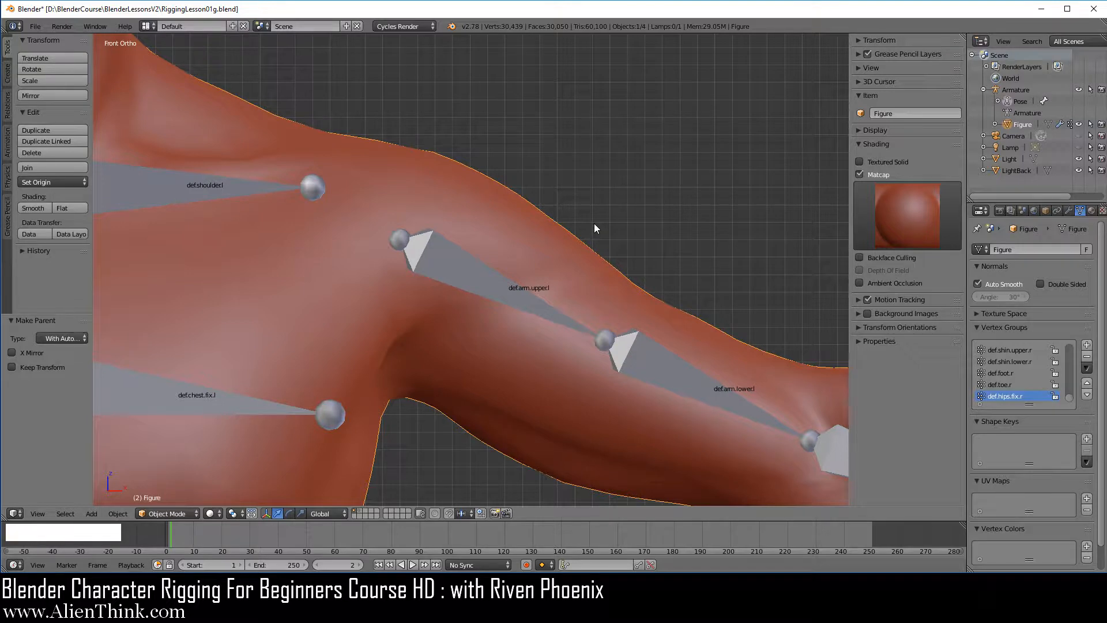
pyautogui.press('Tab')
pyautogui.rightClick(536, 234)
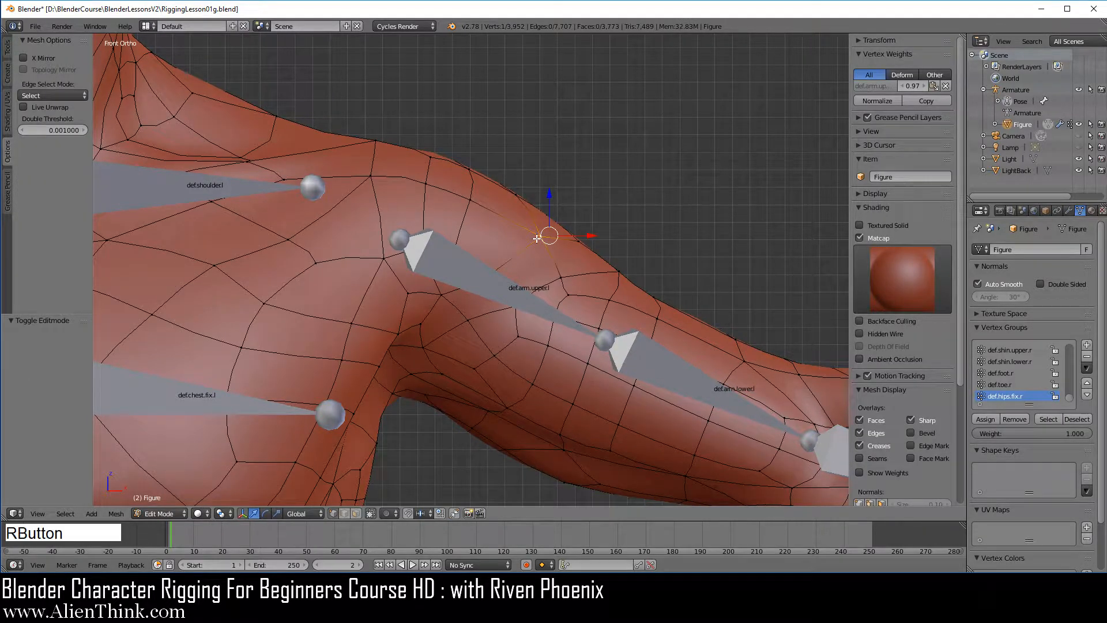
pyautogui.click(884, 85)
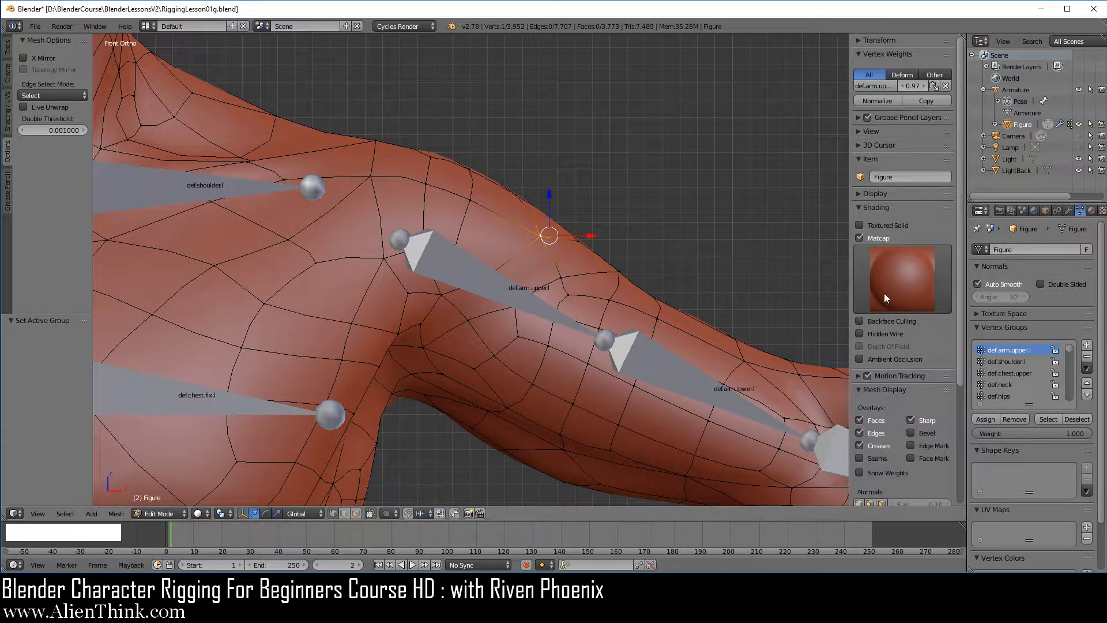
pyautogui.click(859, 473)
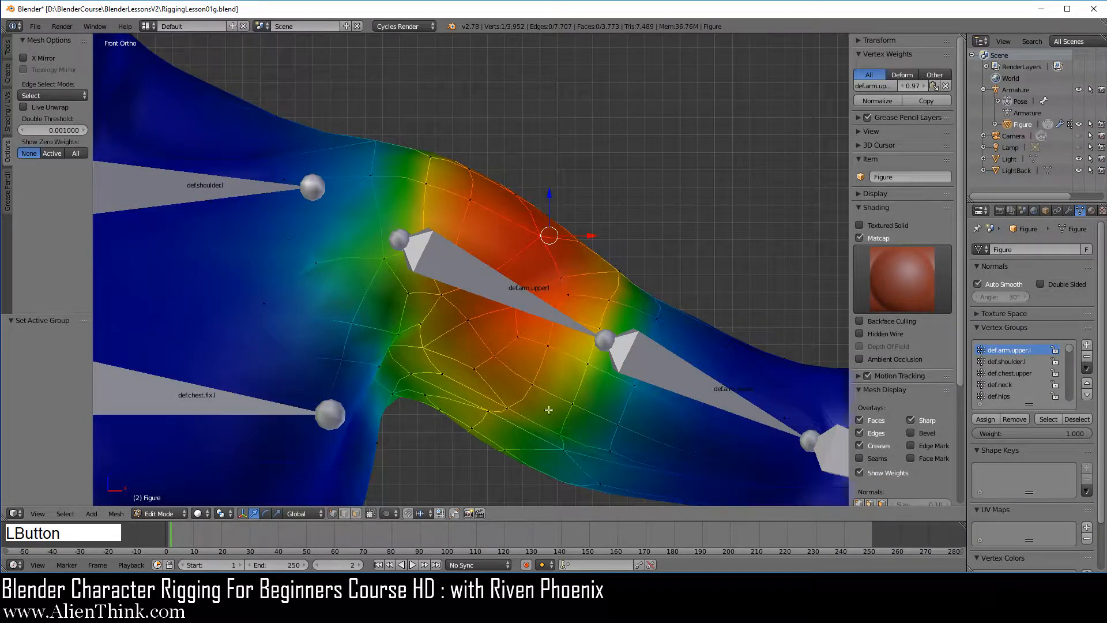
# Step: Compare the Figure's weight colours and wire edges with Matcap turned off and back on
pyautogui.scroll(-4, 543, 340)
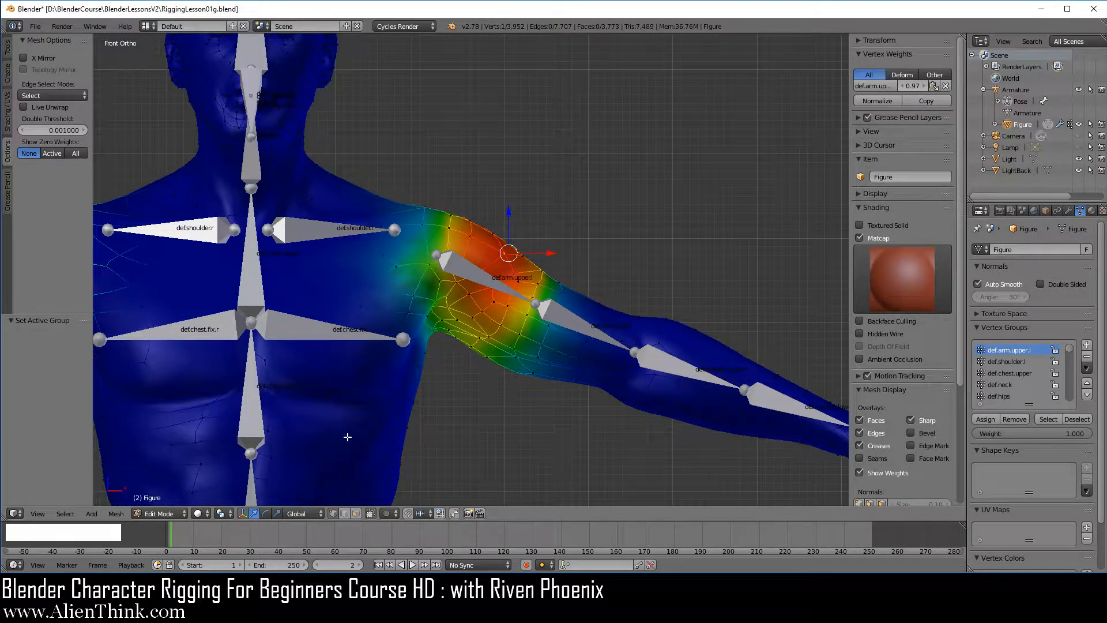
pyautogui.click(860, 238)
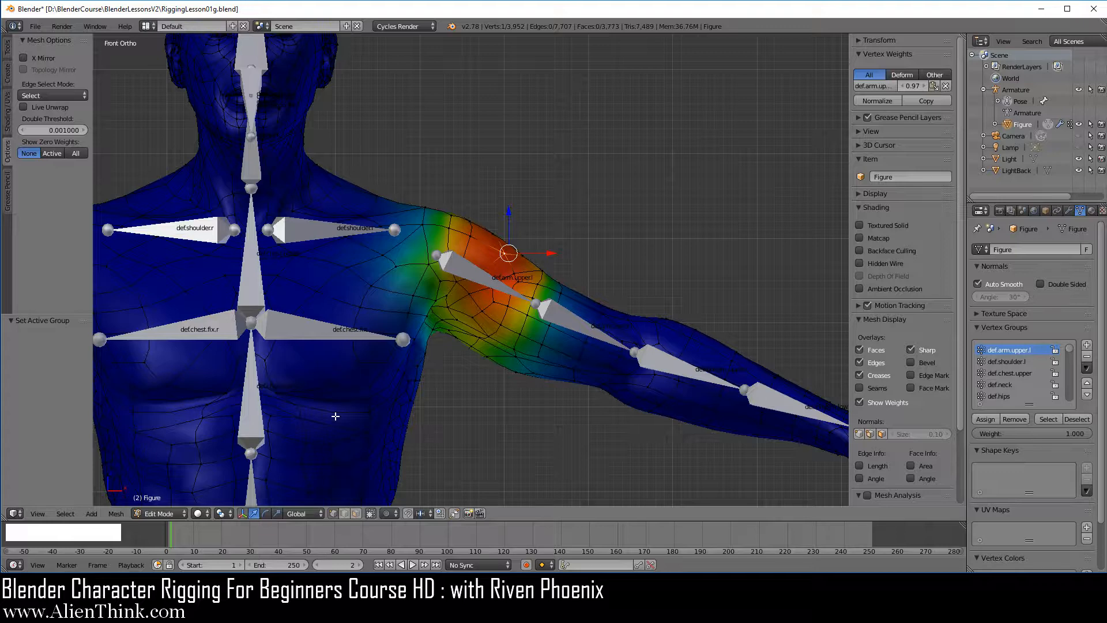
pyautogui.click(860, 240)
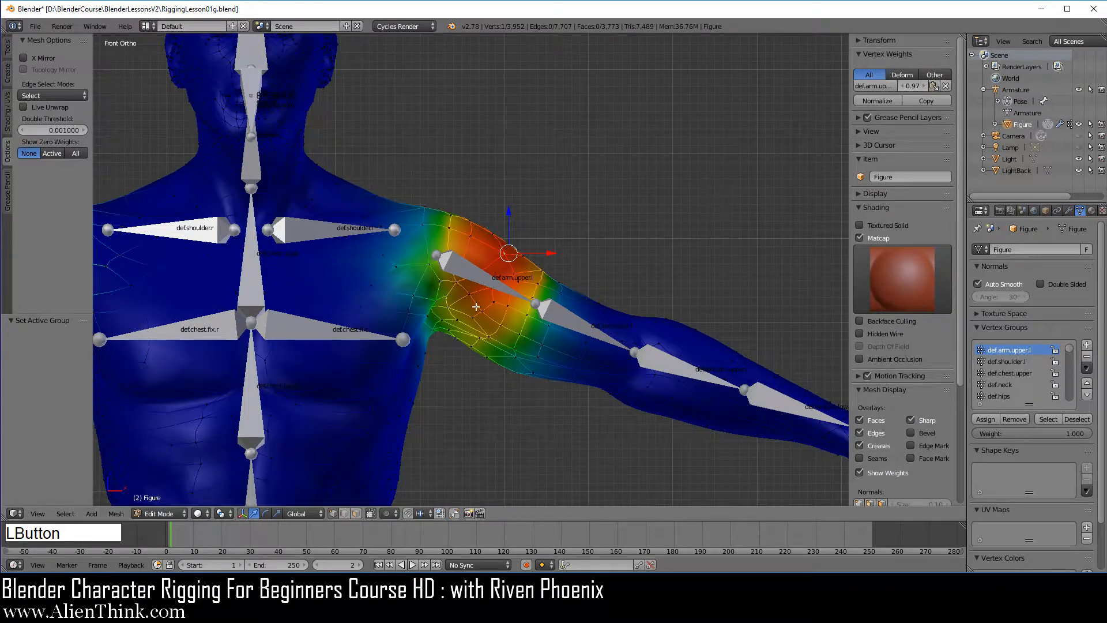
pyautogui.scroll(3, 626, 420)
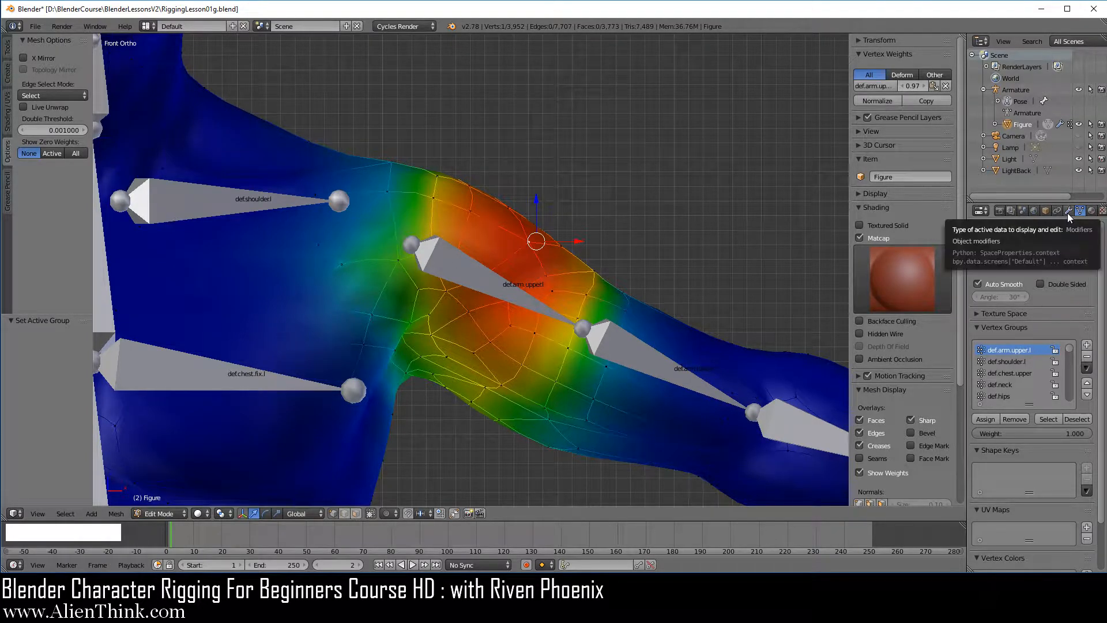
# Step: Compare the weight display with the Figure's Mirror and Subdivision Surface modifiers hidden and shown in the viewport
pyautogui.click(1067, 212)
pyautogui.click(1032, 267)
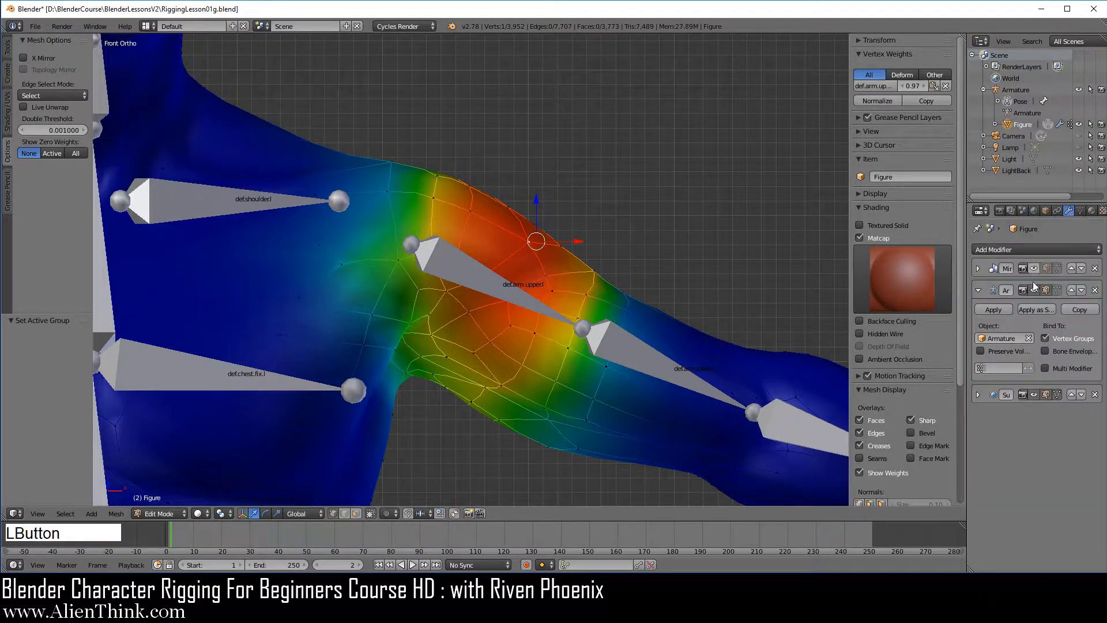
pyautogui.click(1033, 395)
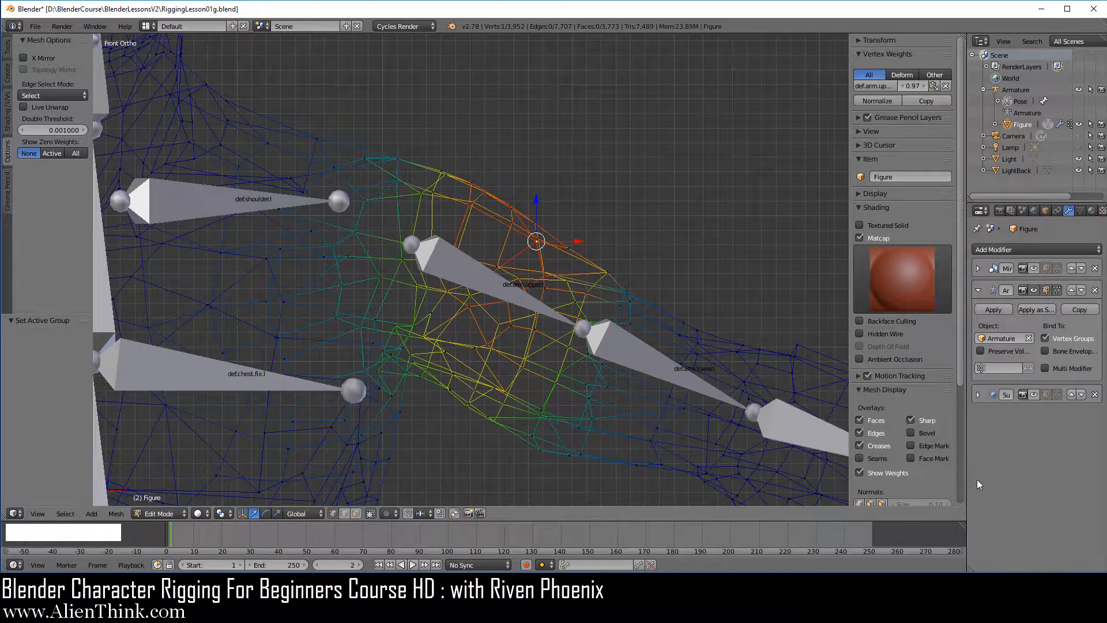
pyautogui.click(1032, 267)
pyautogui.click(1033, 267)
pyautogui.click(1033, 394)
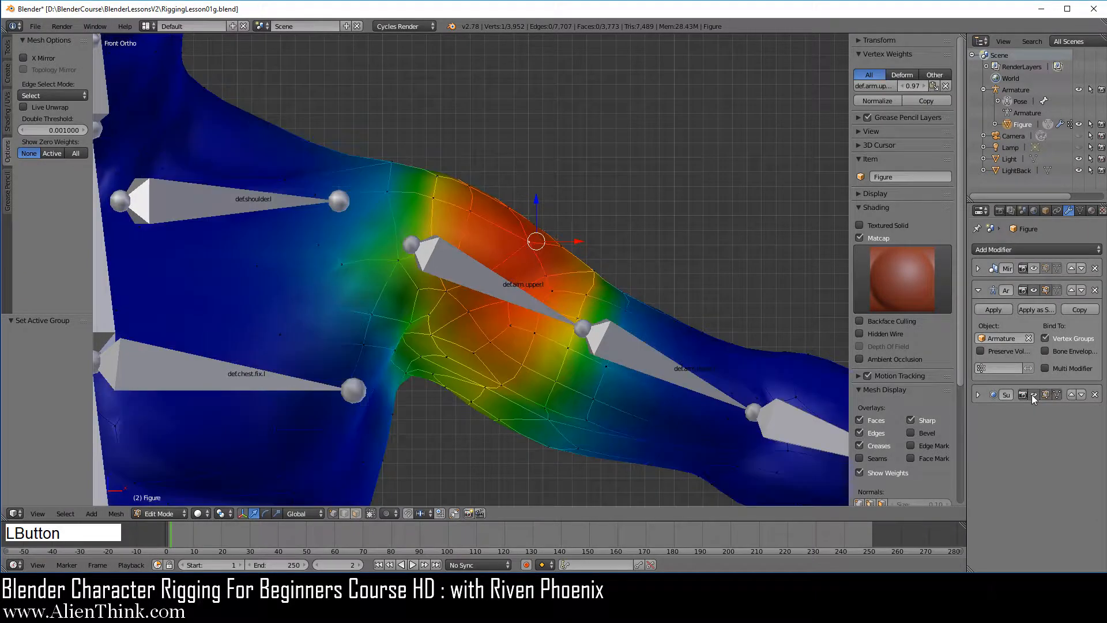
pyautogui.click(1032, 395)
pyautogui.click(1035, 267)
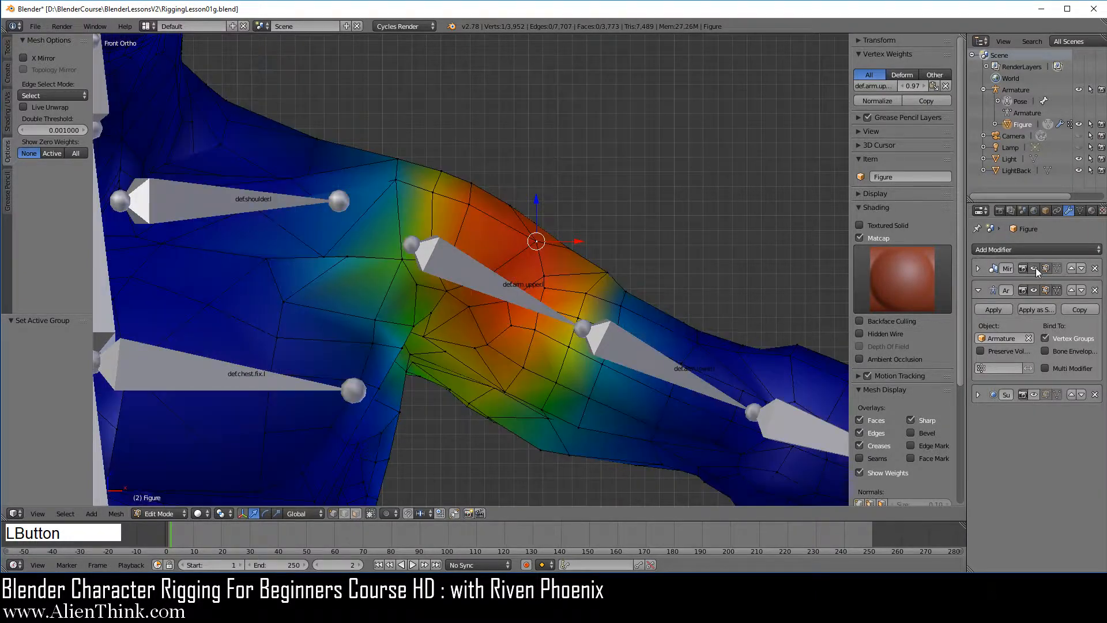
pyautogui.click(1033, 395)
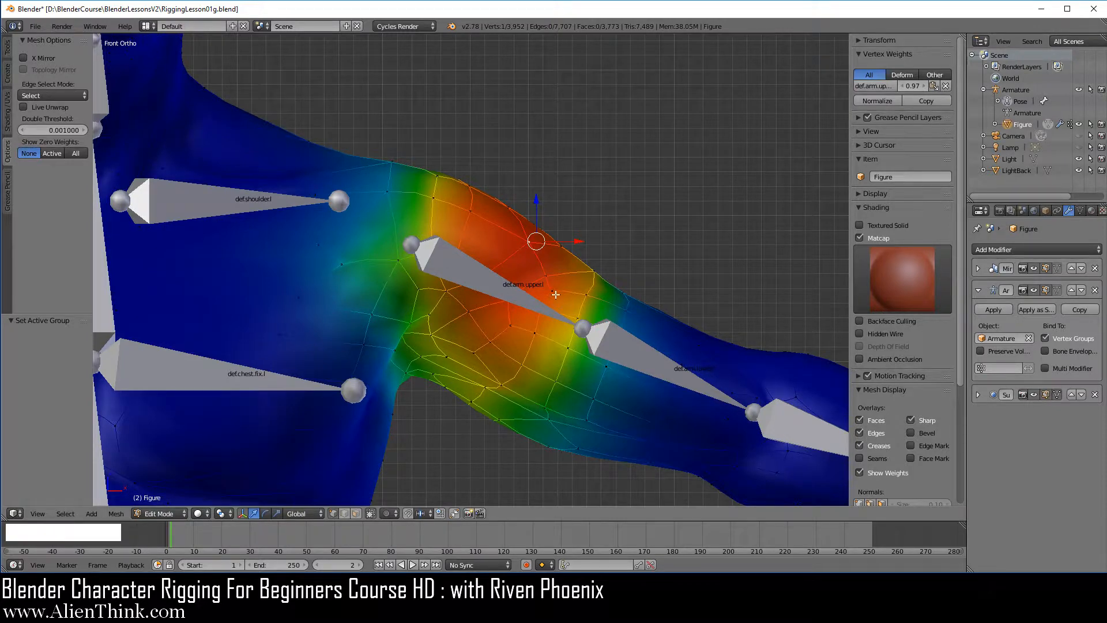
# Step: Leave Edit Mode on the Figure and add a plane mesh at the scene's origin
pyautogui.press('Tab')
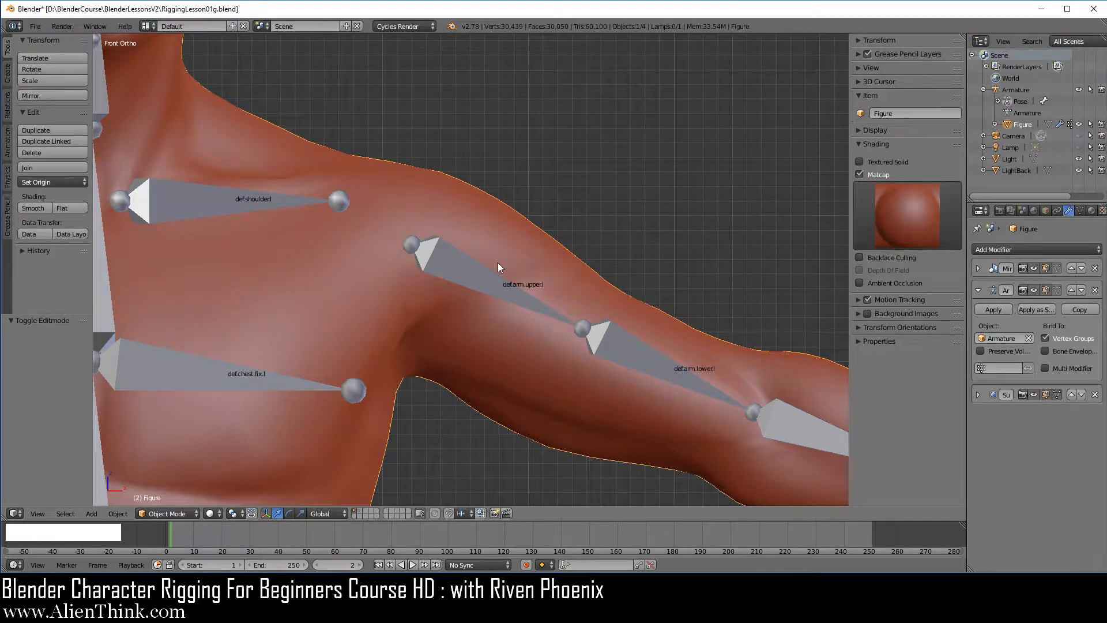
pyautogui.hotkey('shift', 'c')
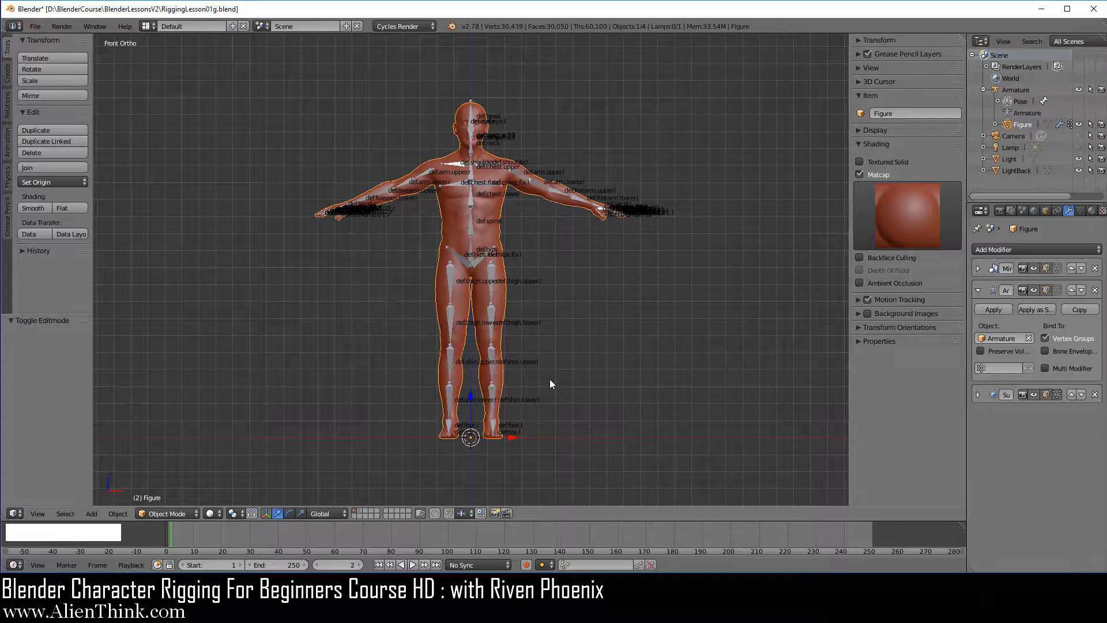
pyautogui.hotkey('shift', 'a')
pyautogui.moveTo(558, 294)
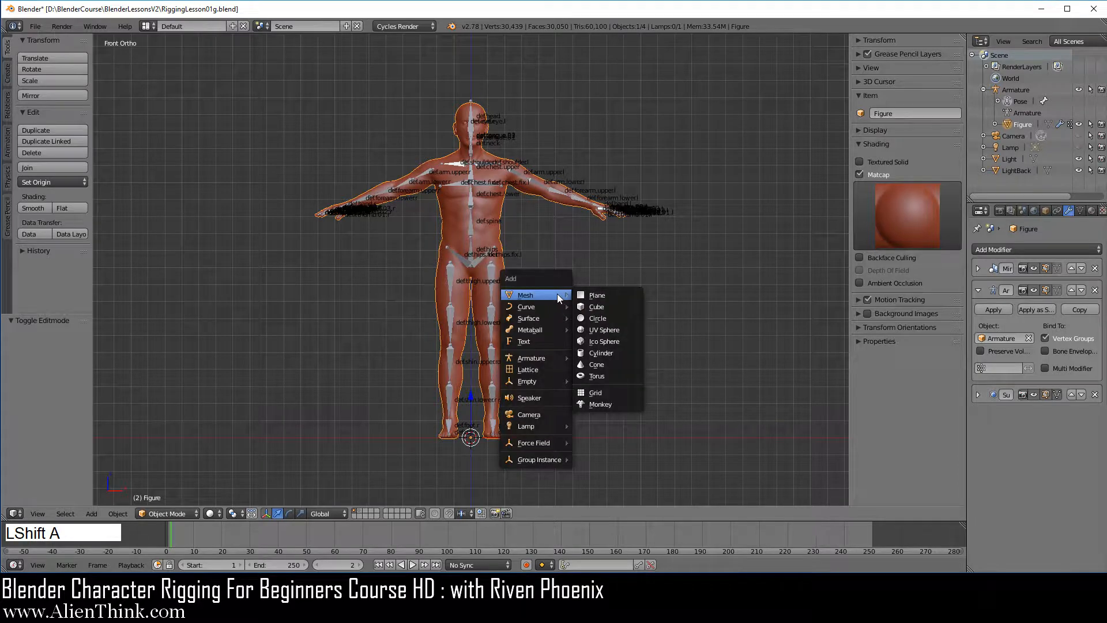
pyautogui.click(596, 296)
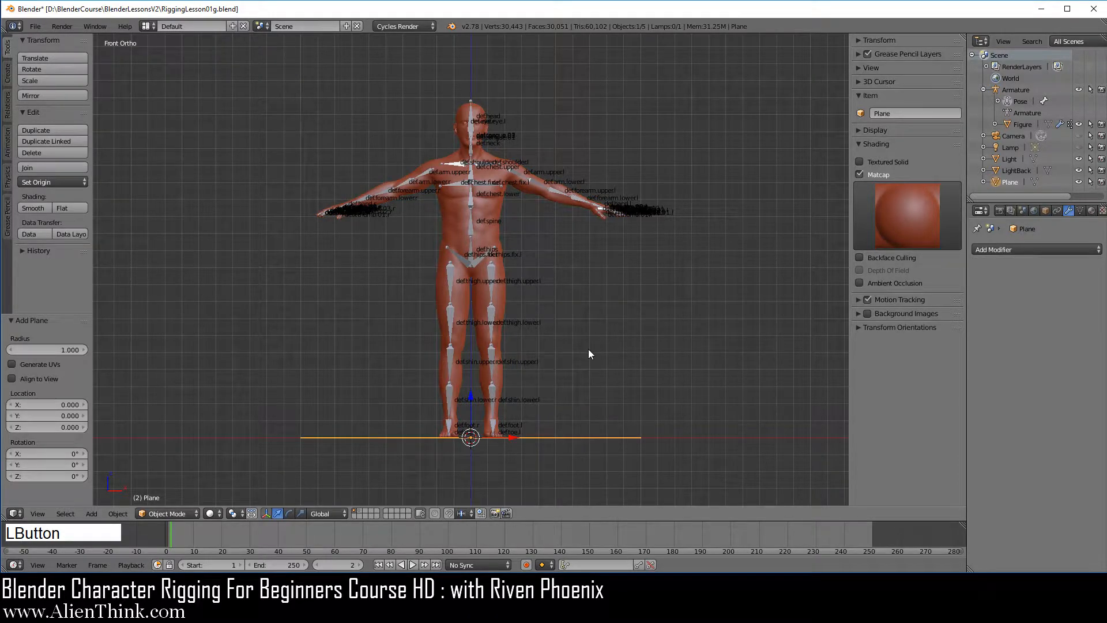
# Step: In Edit Mode, rotate the plane 90° in the front view so that it stands upright
pyautogui.press('Tab')
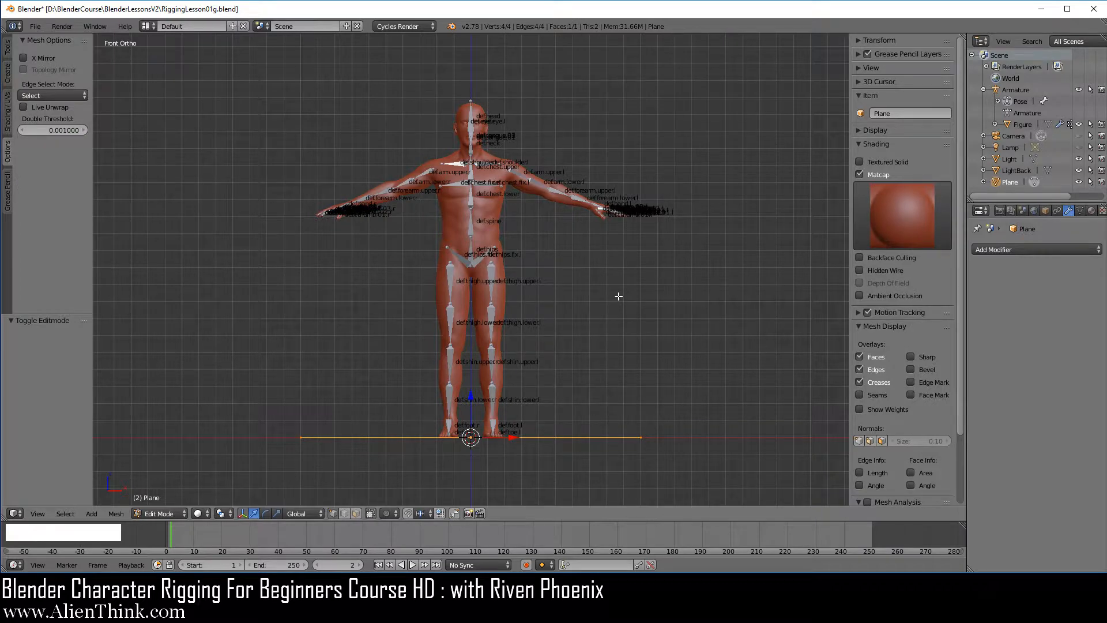
pyautogui.press('r')
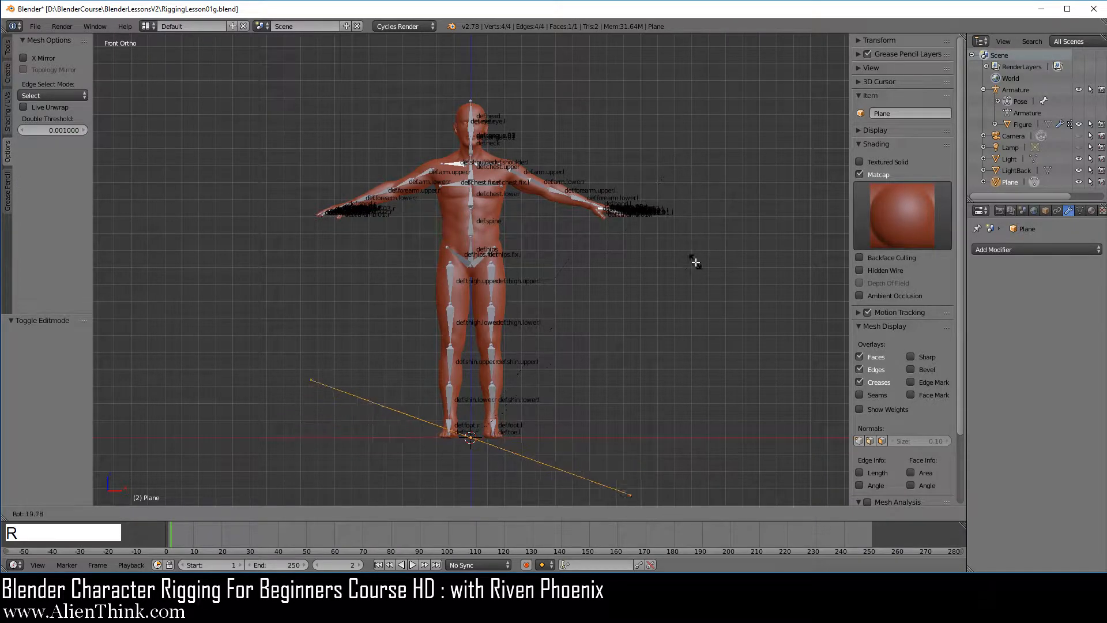
pyautogui.press('ctrl')
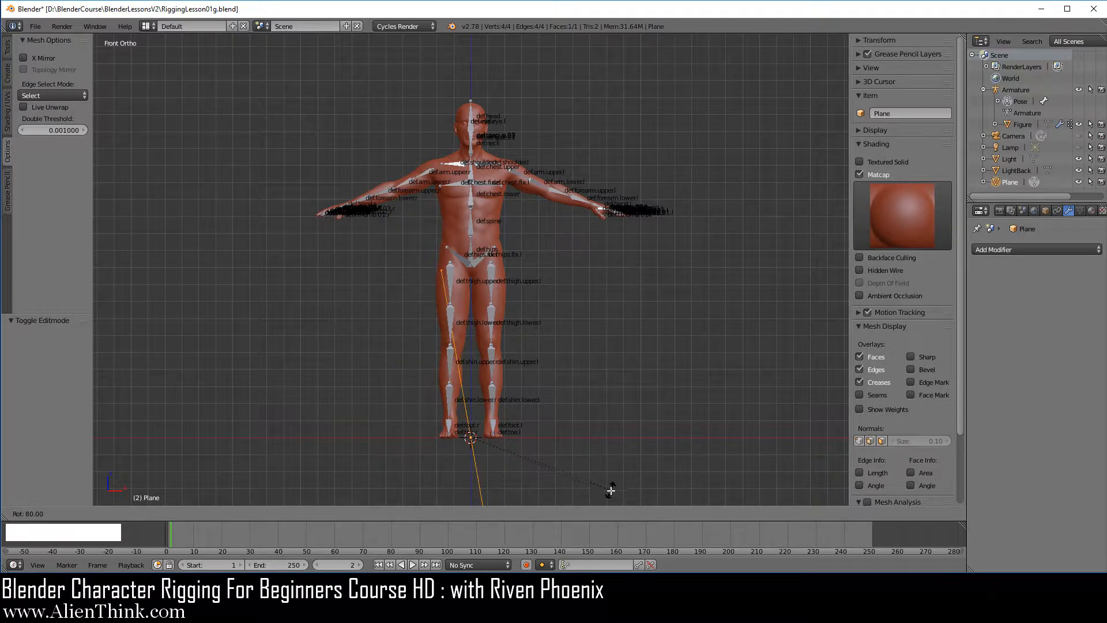
pyautogui.click(600, 48)
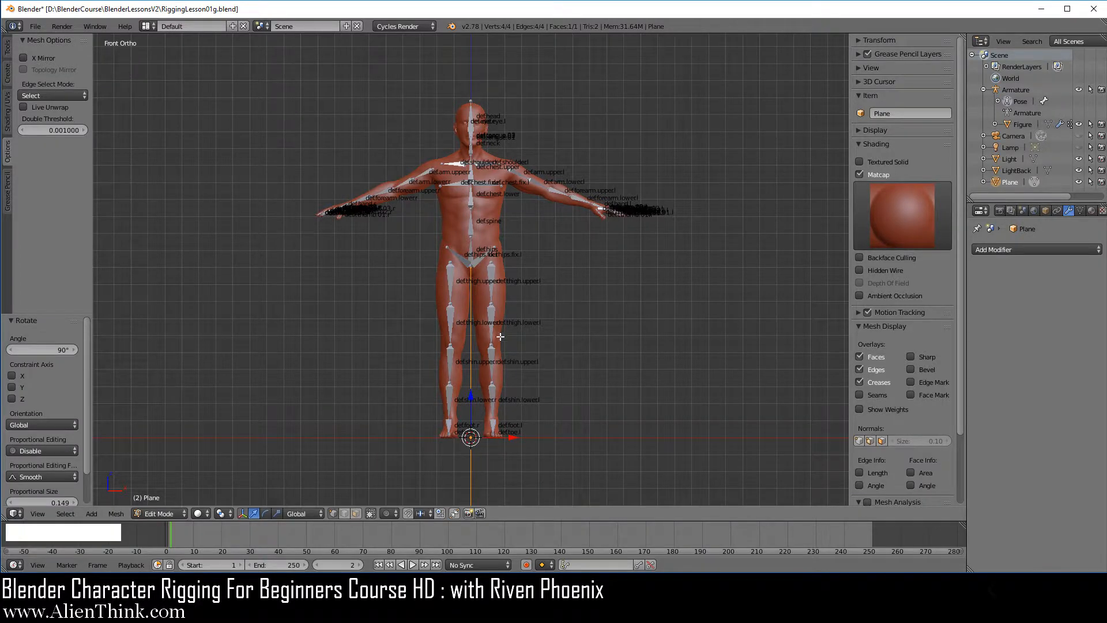
# Step: In the right side view, raise the plane about 0.98 along Z and scale it by about 1.3 along Z
pyautogui.press('KP_3')
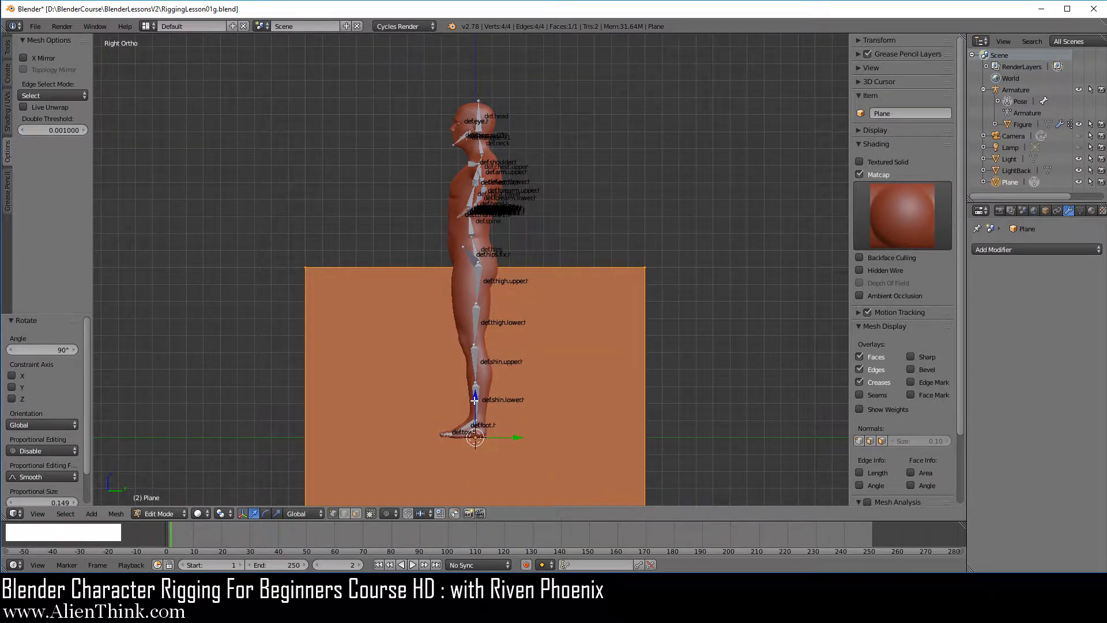
pyautogui.moveTo(475, 400); pyautogui.dragTo(479, 232)
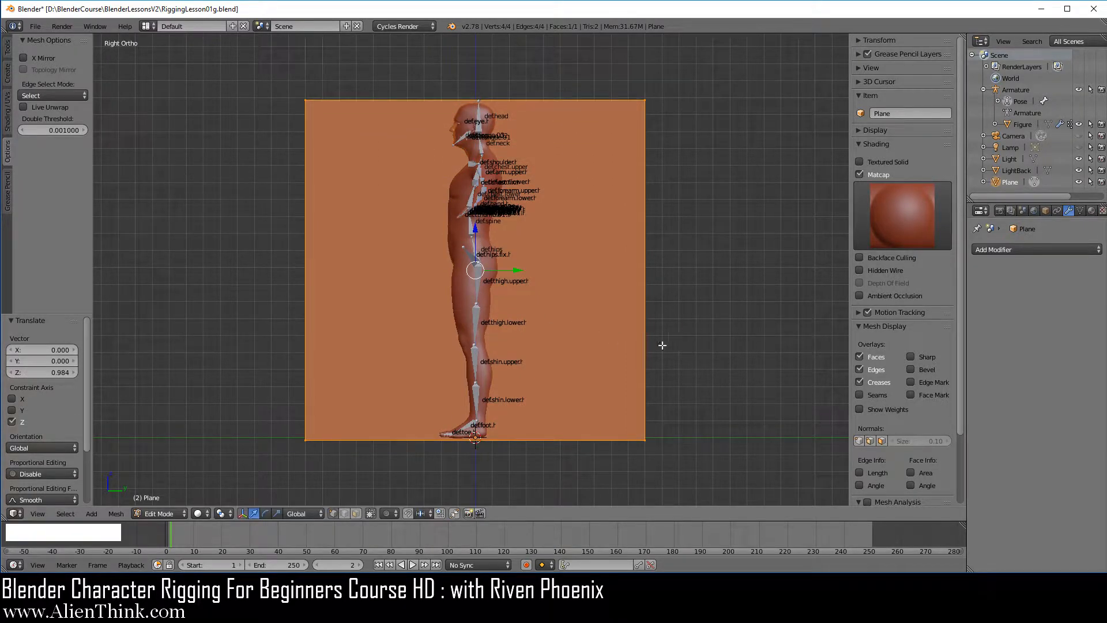
pyautogui.press('s')
pyautogui.press('z')
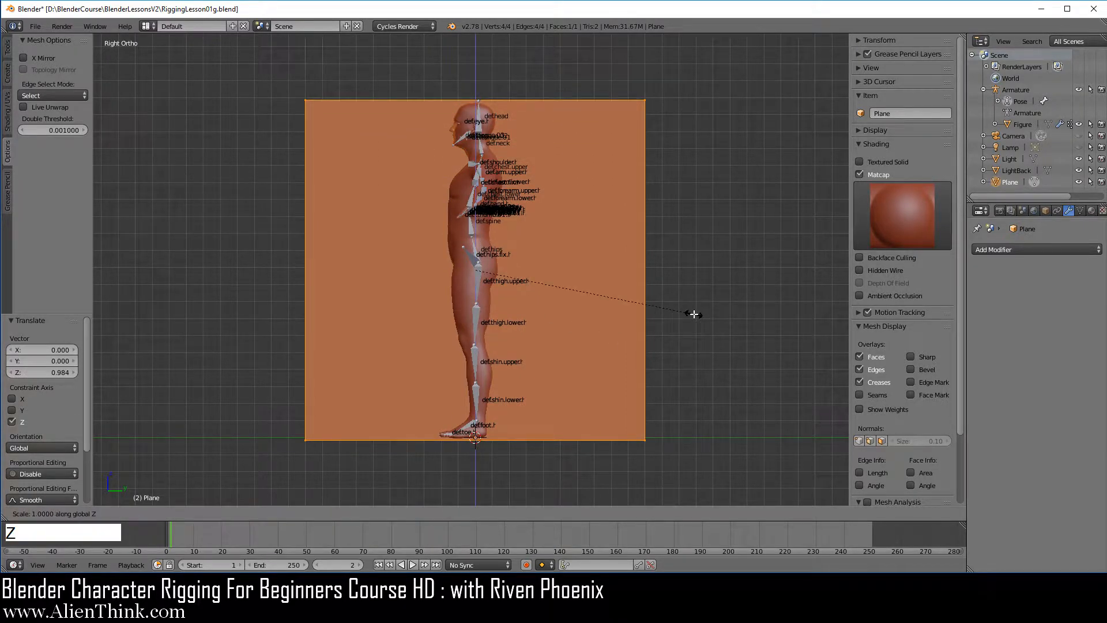
pyautogui.click(759, 333)
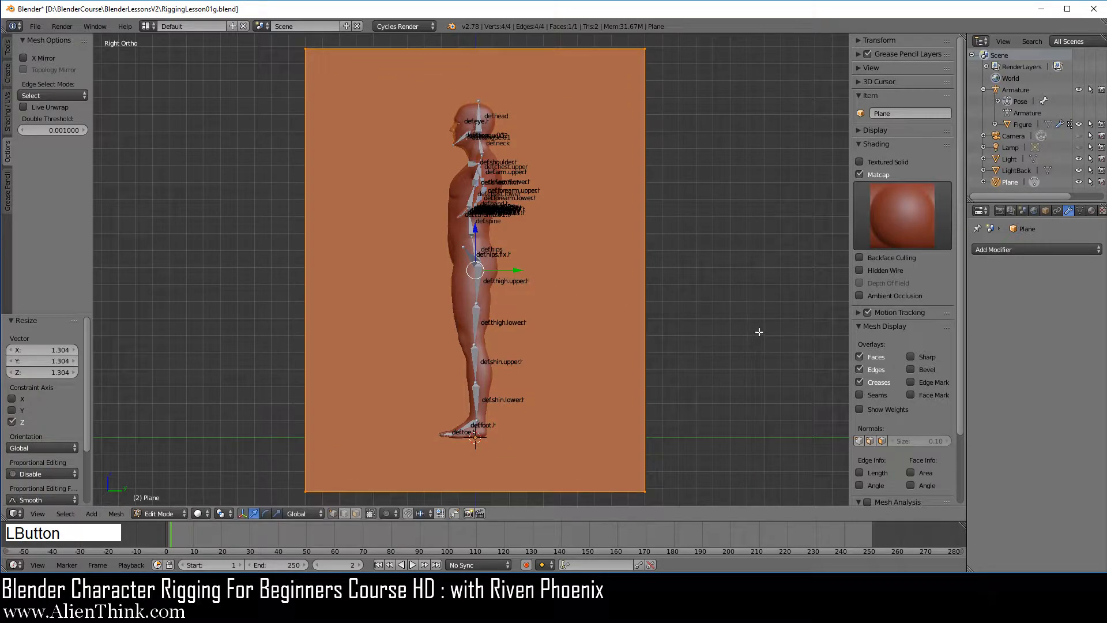
# Step: Subdivide the plane with 10 cuts
pyautogui.press('w')
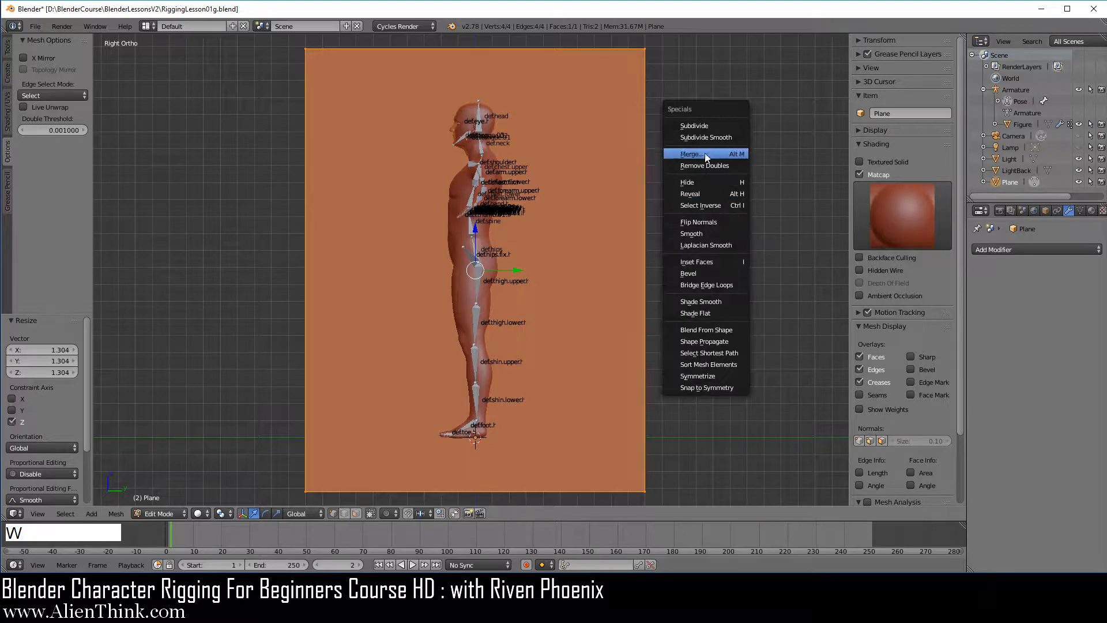
pyautogui.click(701, 121)
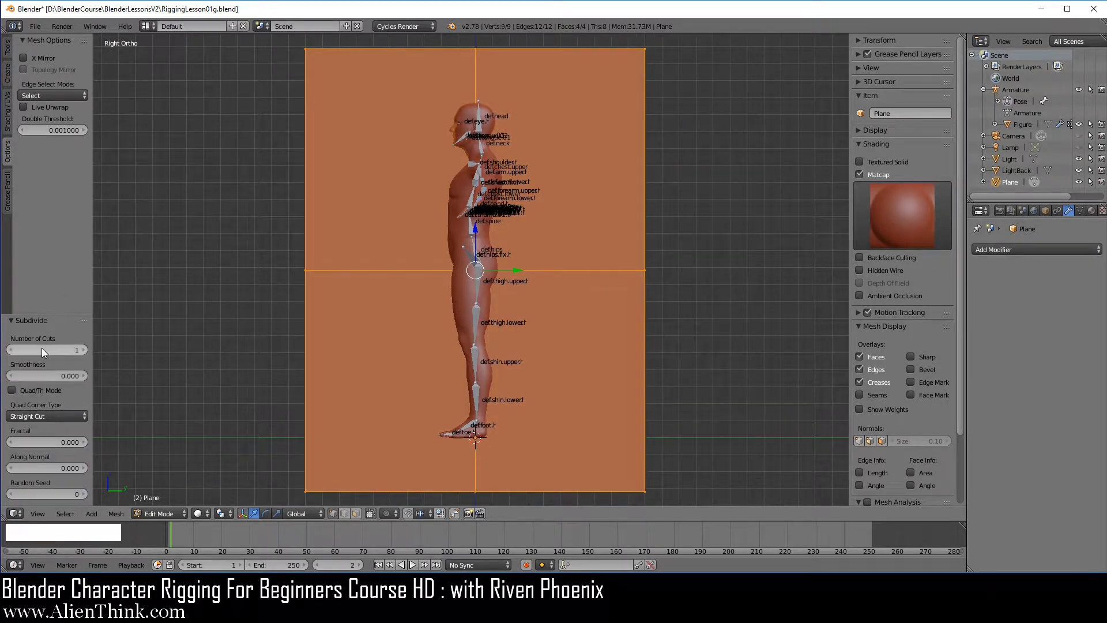
pyautogui.moveTo(42, 348); pyautogui.dragTo(62, 354)
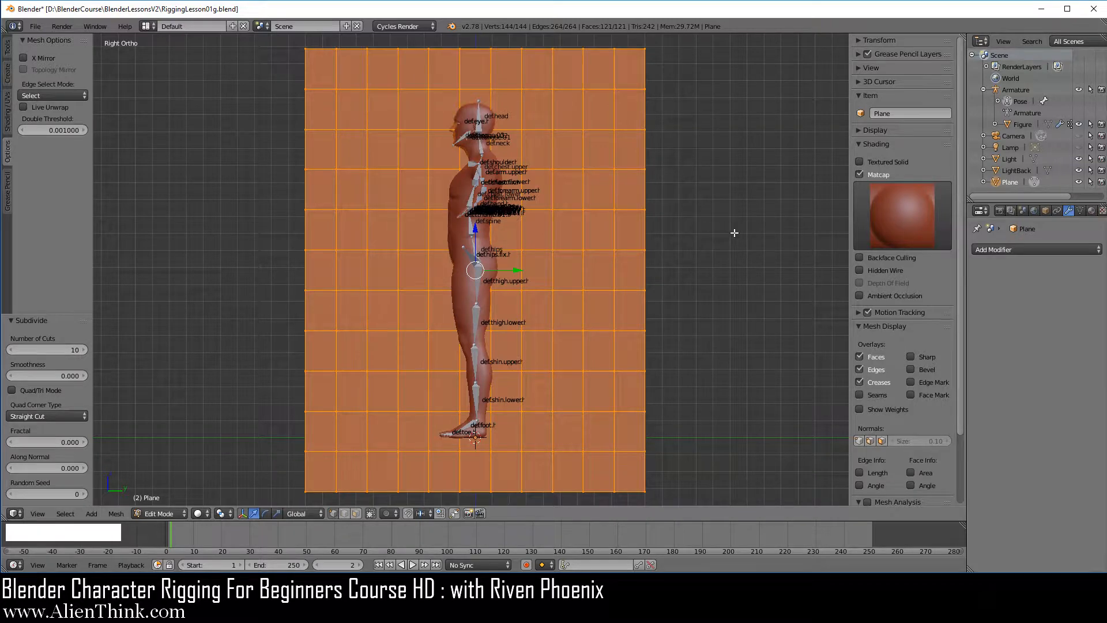
# Step: Subdivide the whole plane three more times with one cut each
pyautogui.press('w')
pyautogui.click(740, 187)
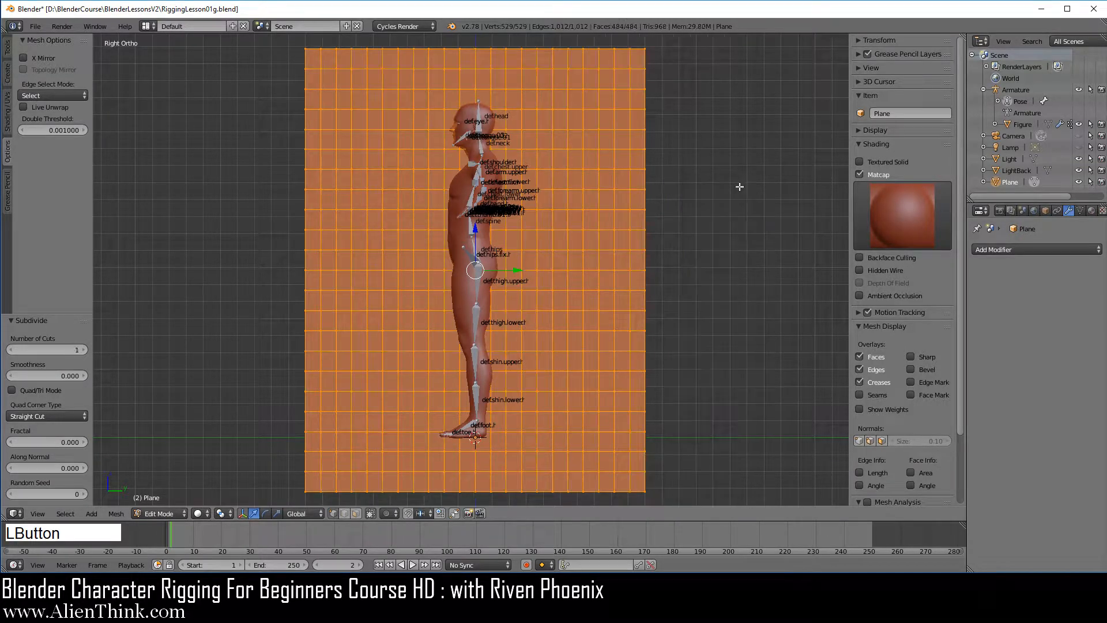
pyautogui.press('w')
pyautogui.click(739, 187)
pyautogui.press('w')
pyautogui.click(740, 187)
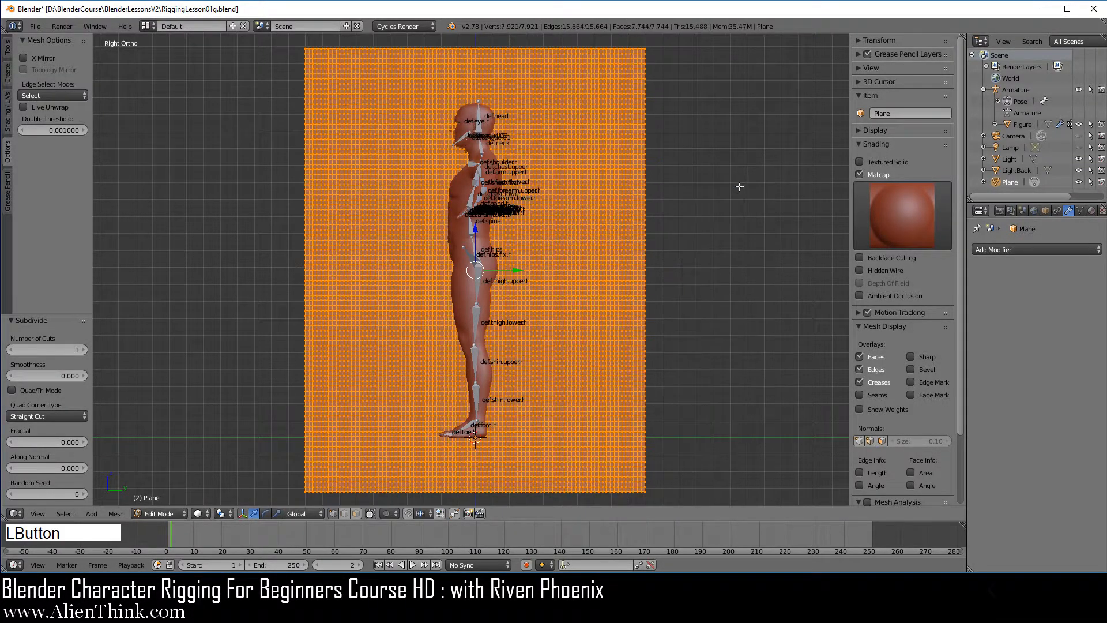
# Step: Leave Edit Mode and parent the plane to the Armature with automatic weights
pyautogui.press('Tab')
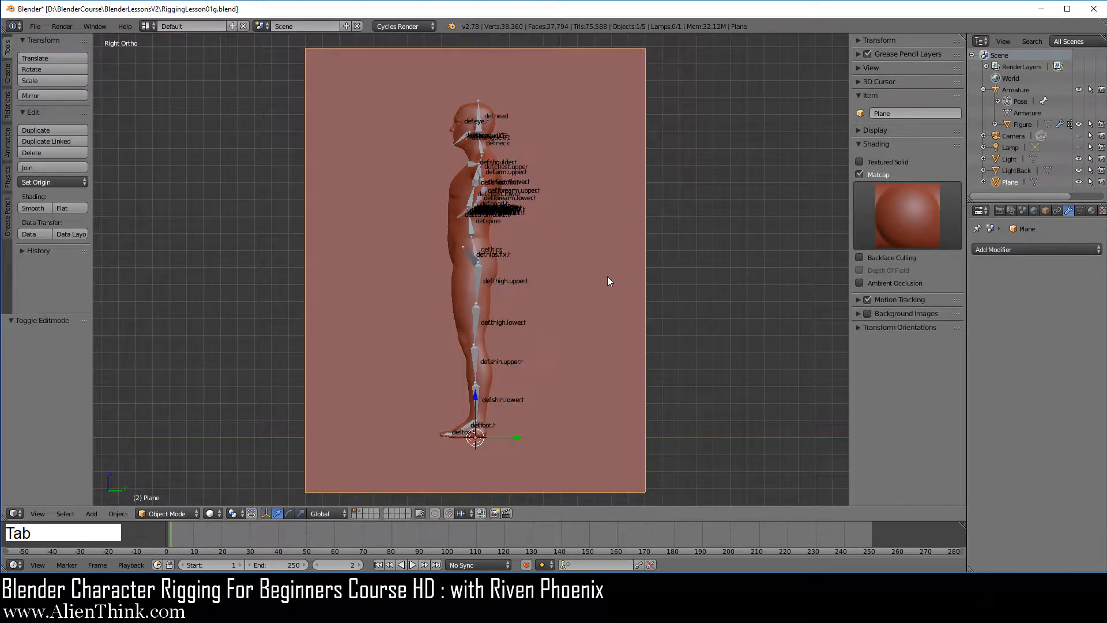
pyautogui.click(996, 183)
pyautogui.moveTo(994, 180); pyautogui.dragTo(1016, 89)
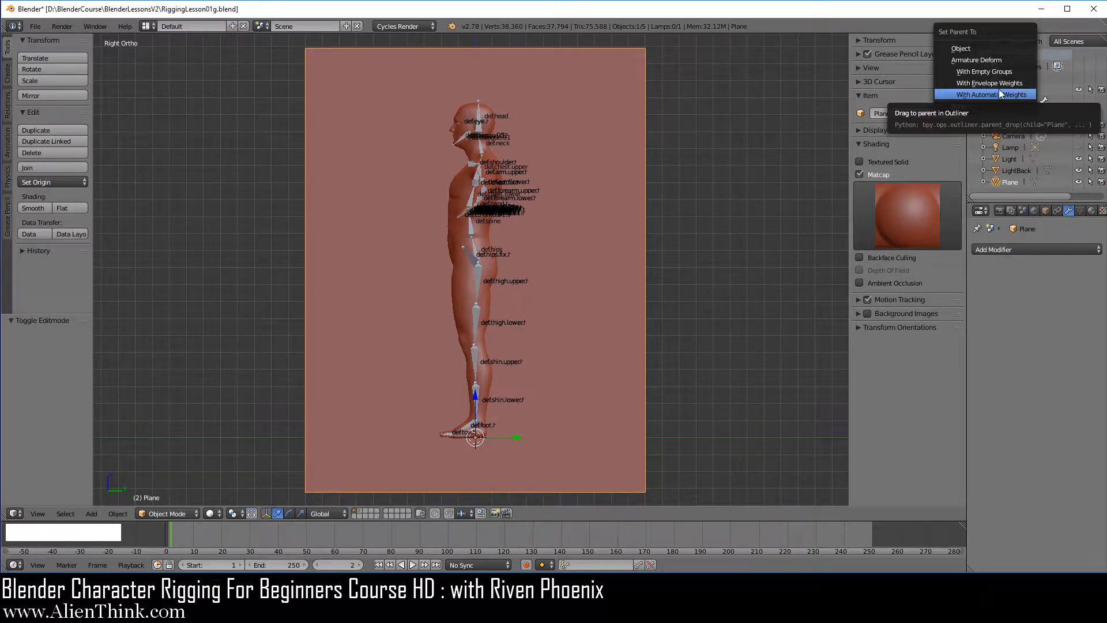
pyautogui.click(992, 93)
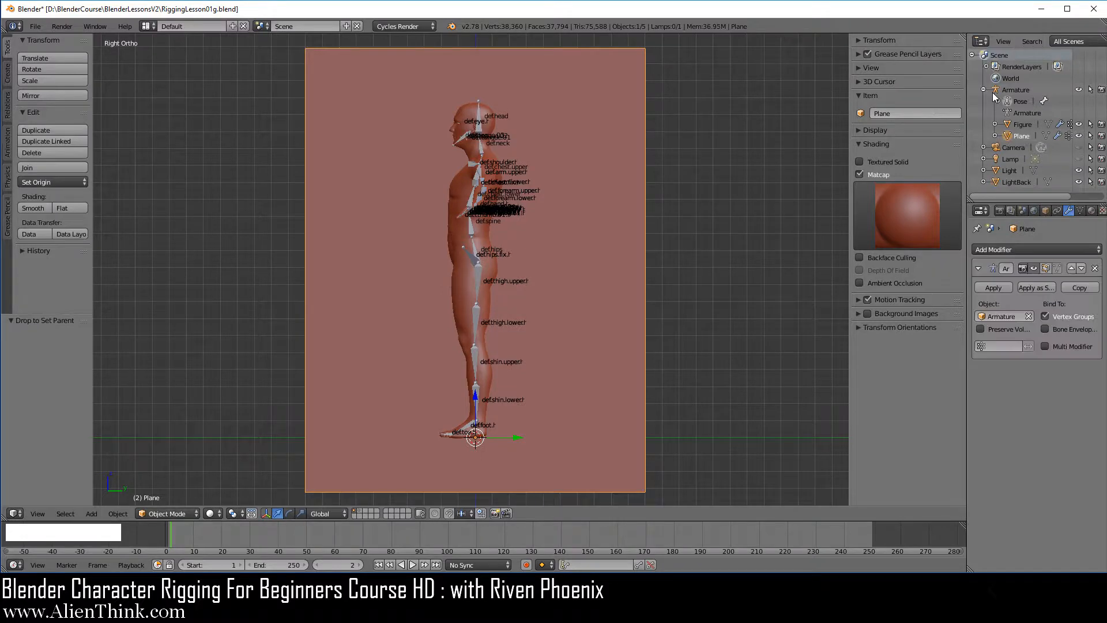
# Step: In Edit Mode on the plane, display its vertex weights with nothing selected and matcap shading turned off
pyautogui.click(1020, 135)
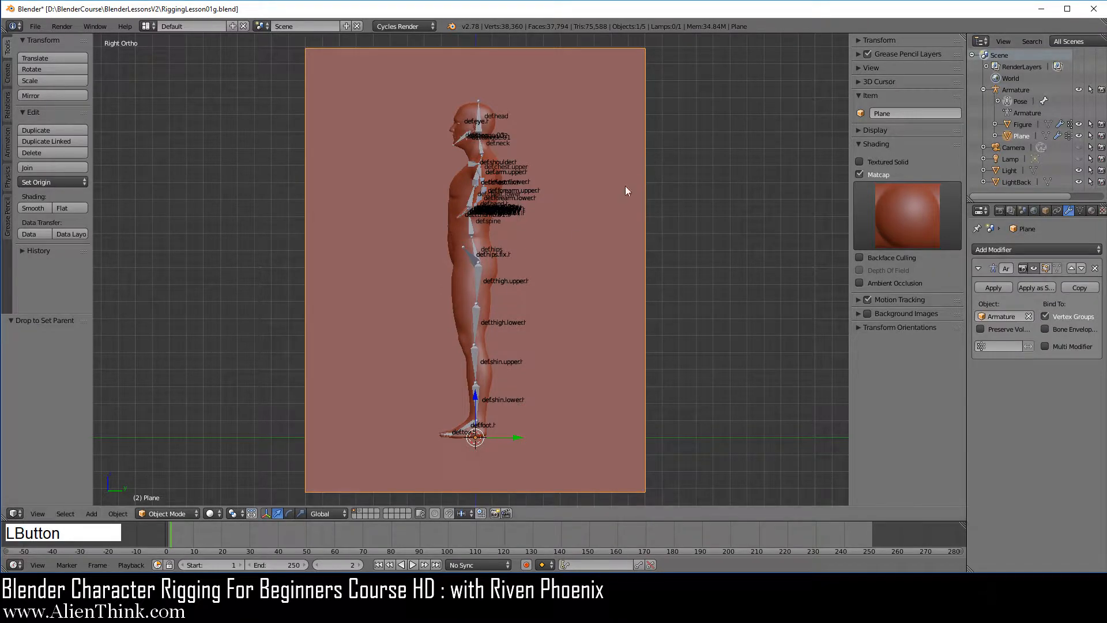
pyautogui.press('Tab')
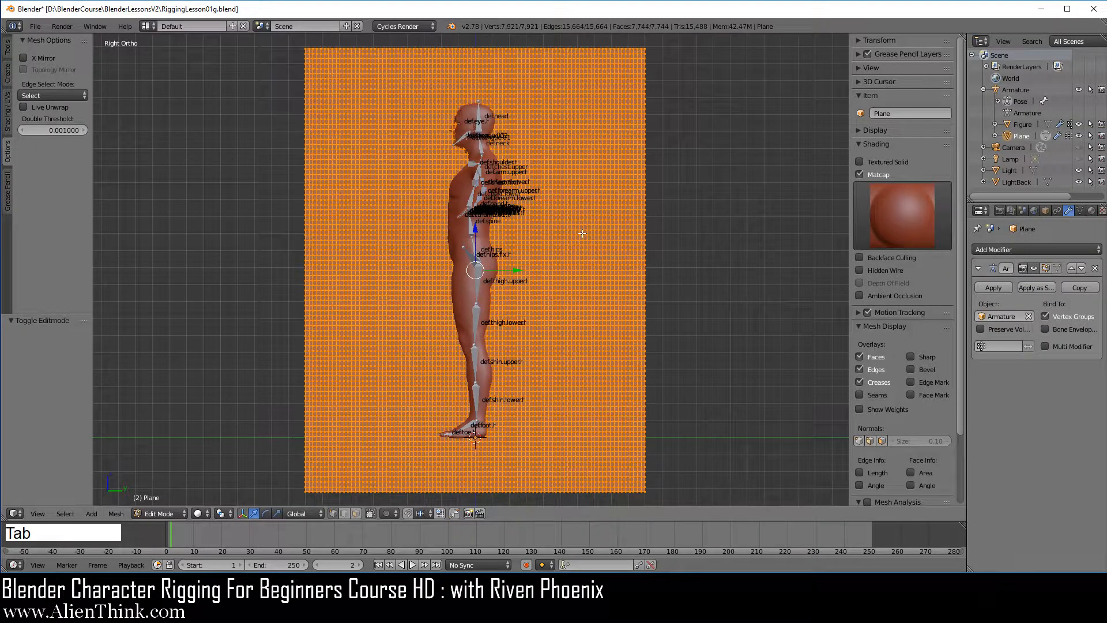
pyautogui.click(886, 412)
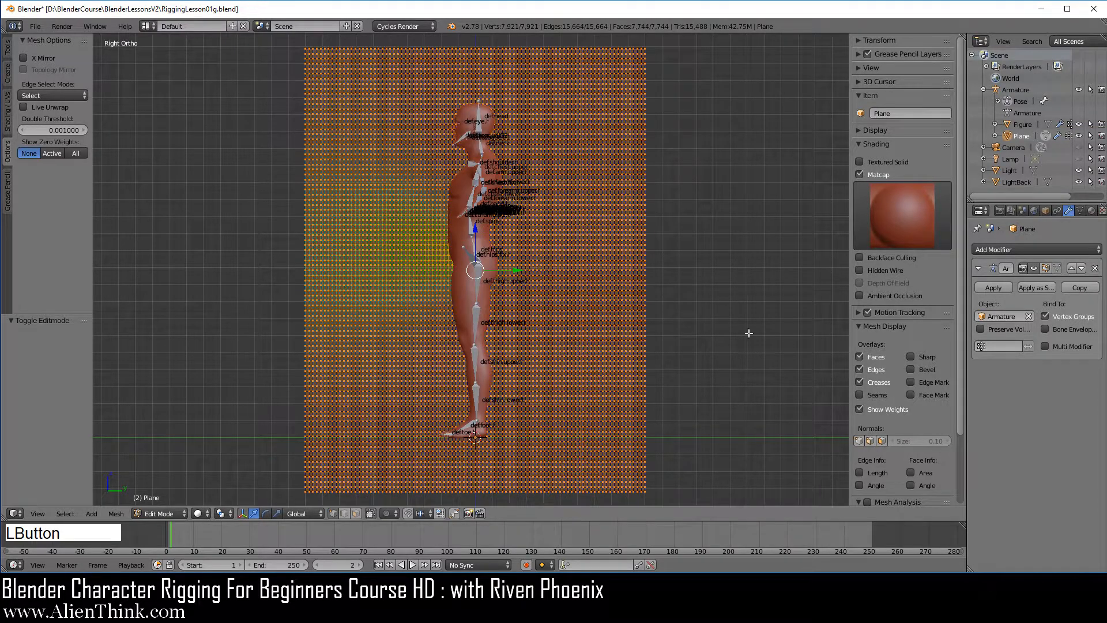
pyautogui.press('a')
pyautogui.scroll(5, 450, 317)
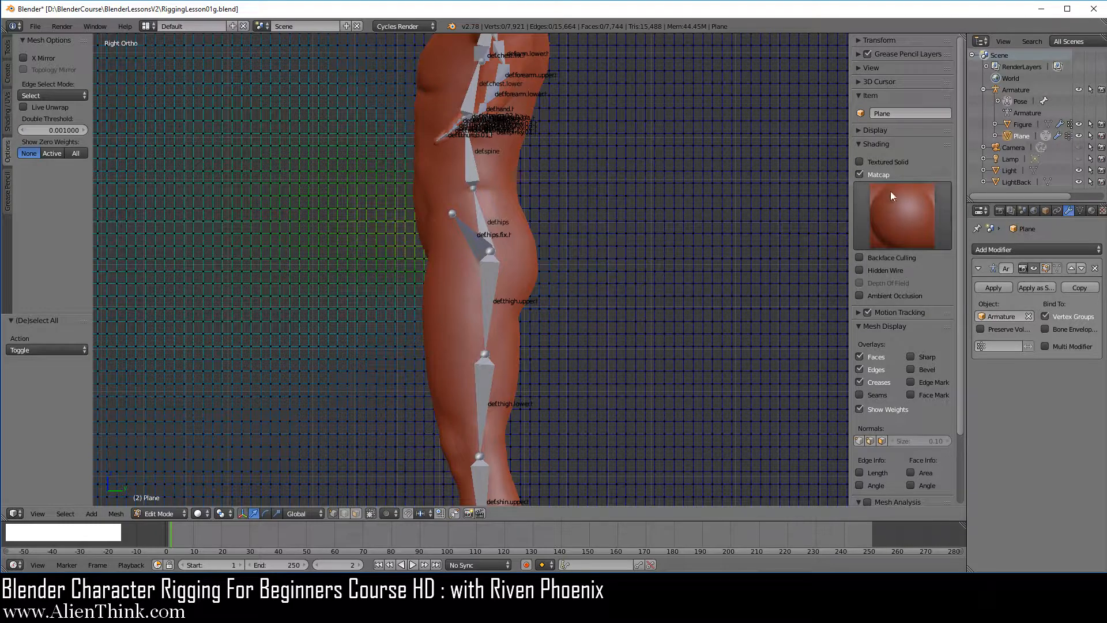
pyautogui.click(859, 174)
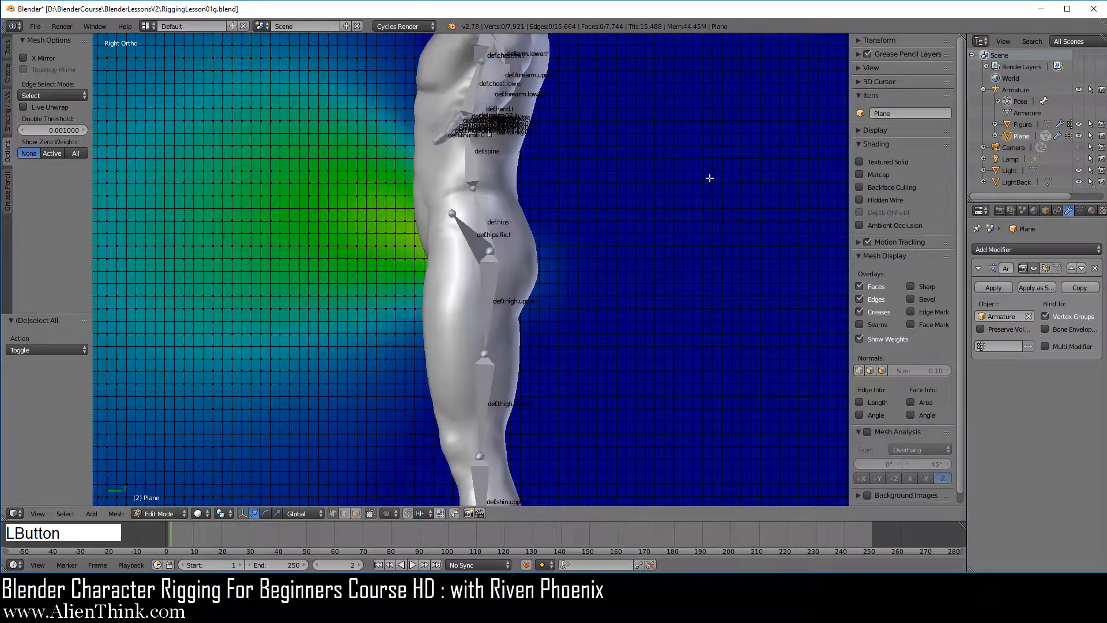
# Step: Select a plane vertex near the head bone, make def.head the active vertex group and show the plane's vertex group list
pyautogui.scroll(-4, 500, 259)
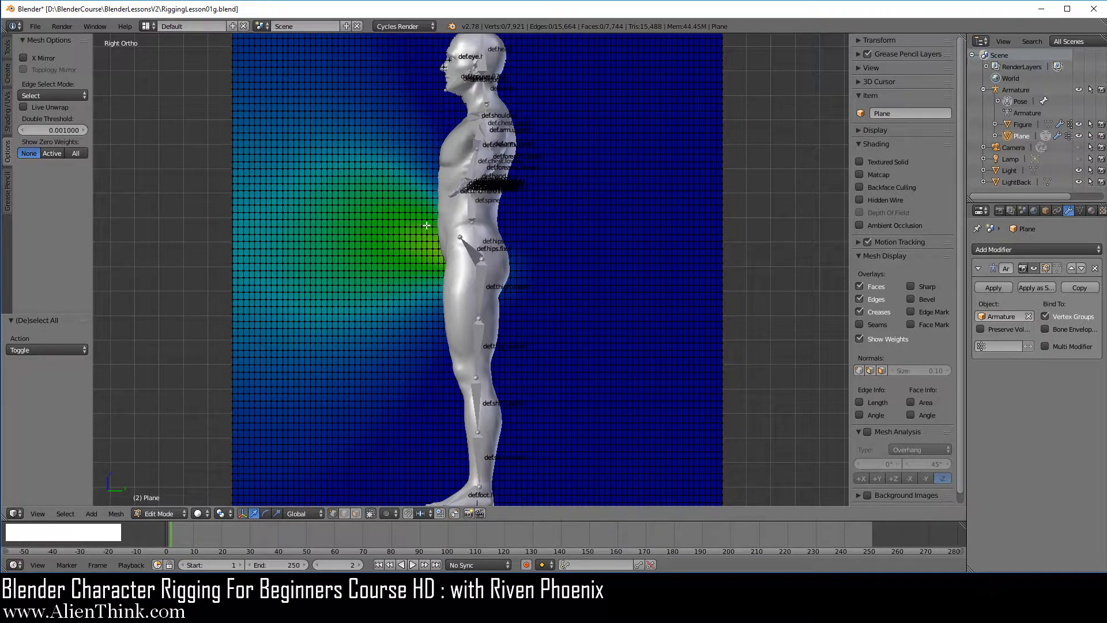
pyautogui.keyDown('shift'); pyautogui.moveTo(513, 183); pyautogui.dragTo(517, 289, button='middle'); pyautogui.keyUp('shift')
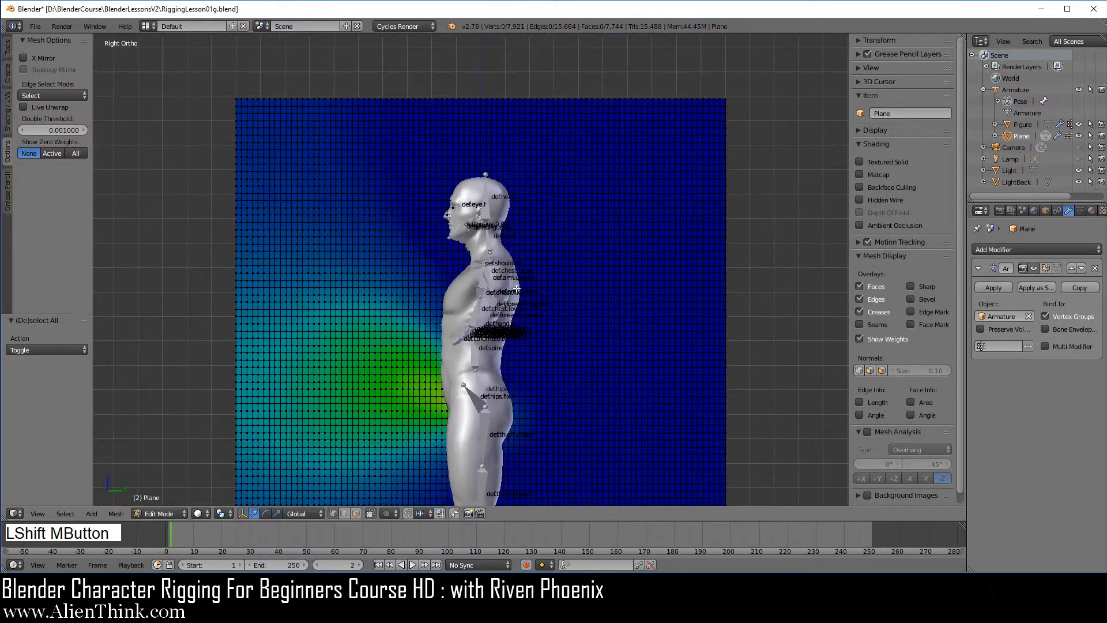
pyautogui.scroll(5, 540, 257)
pyautogui.keyDown('shift'); pyautogui.moveTo(533, 190); pyautogui.dragTo(530, 323, button='middle'); pyautogui.keyUp('shift')
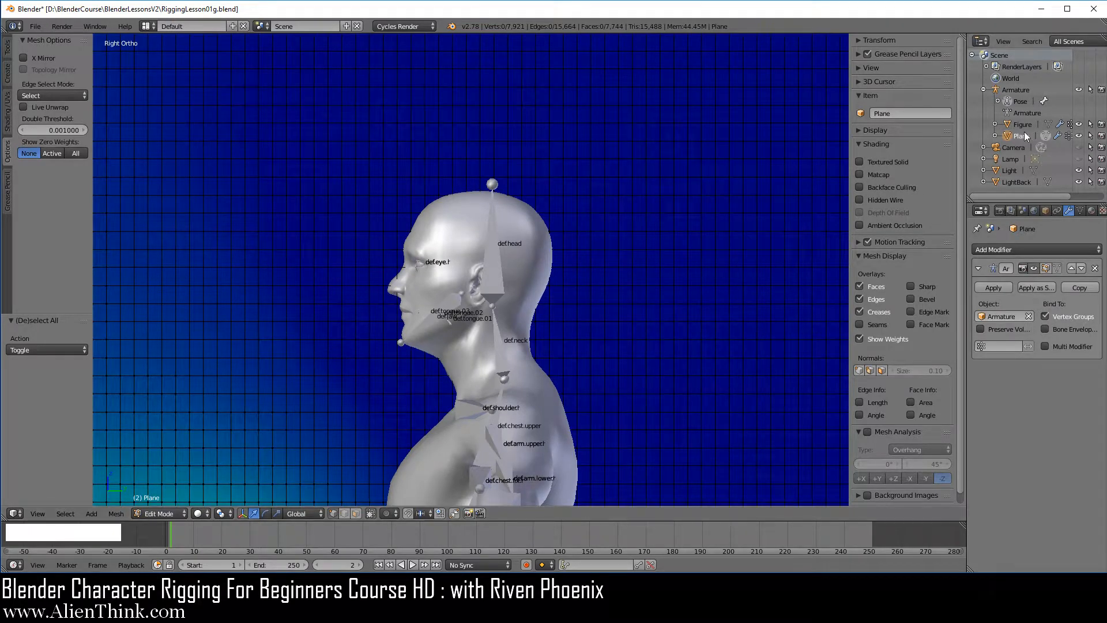
pyautogui.rightClick(490, 250)
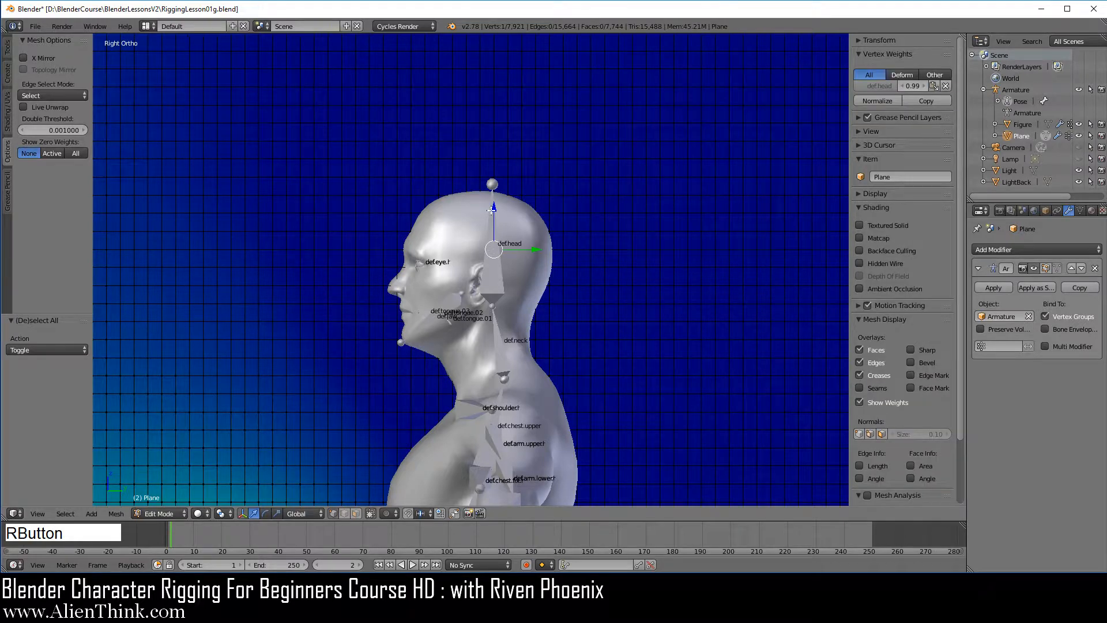
pyautogui.click(881, 86)
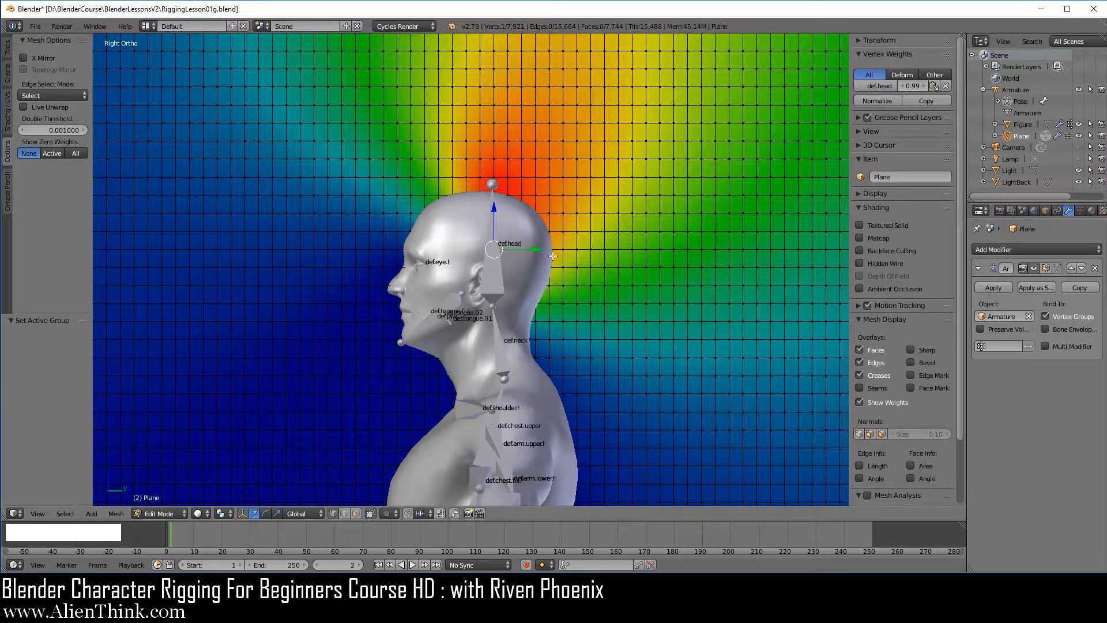
pyautogui.click(1080, 211)
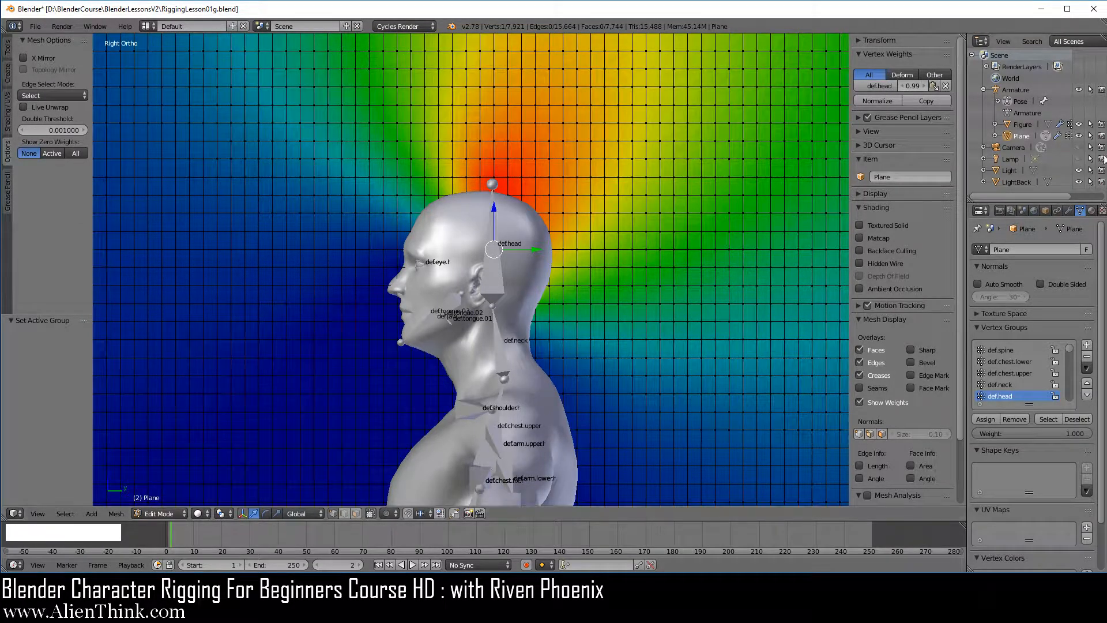
# Step: In Edit Mode on the Figure, select a vertex at the back of the head and make def.head the active group
pyautogui.click(1023, 124)
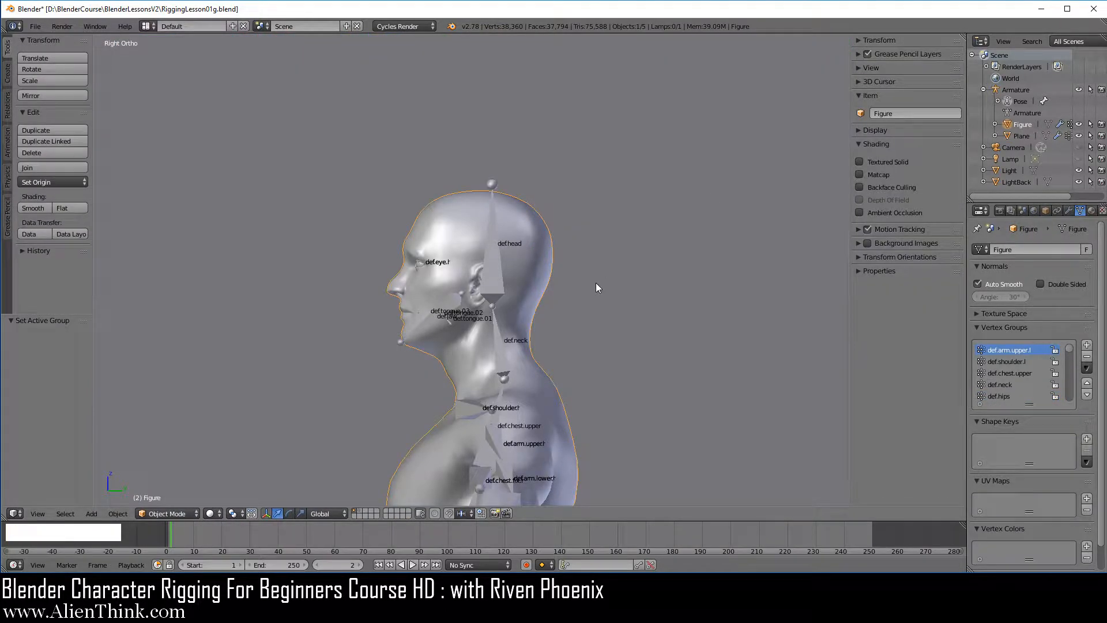
pyautogui.press('Tab')
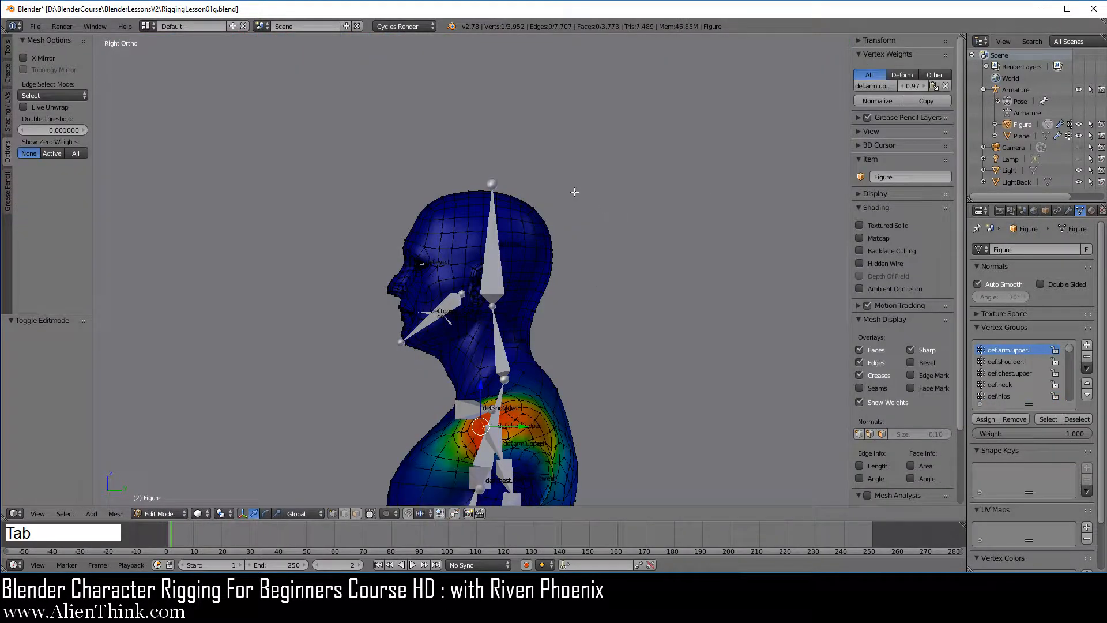
pyautogui.rightClick(512, 246)
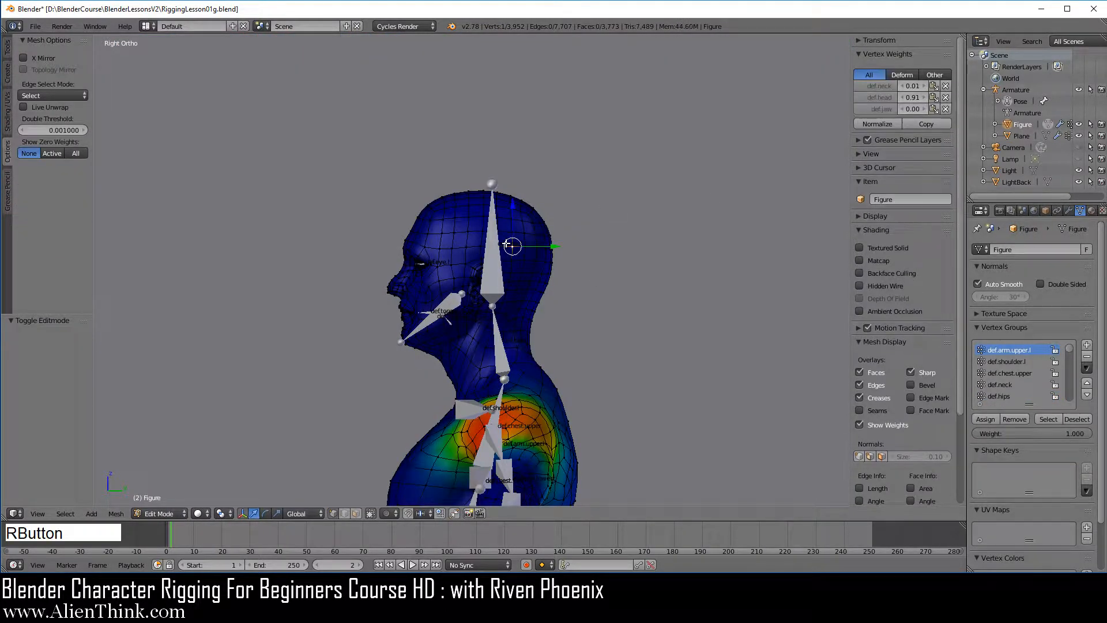
pyautogui.click(880, 98)
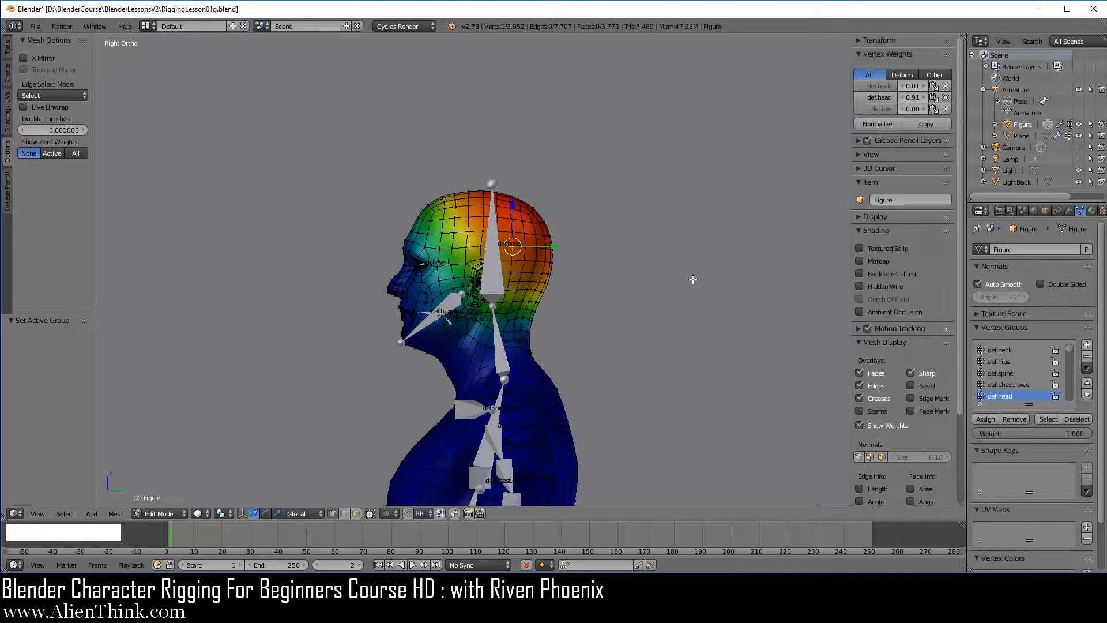
# Step: Leave Edit Mode and join the plane into the Figure object
pyautogui.press('Tab')
pyautogui.click(1017, 136)
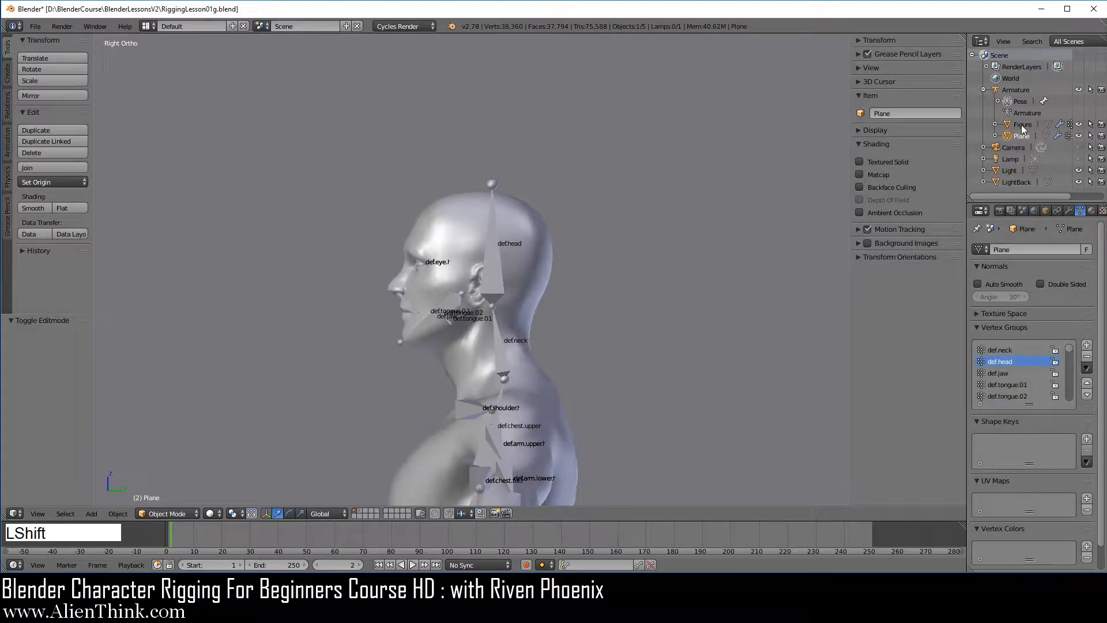
pyautogui.keyDown('shift'); pyautogui.click(1021, 126); pyautogui.keyUp('shift')
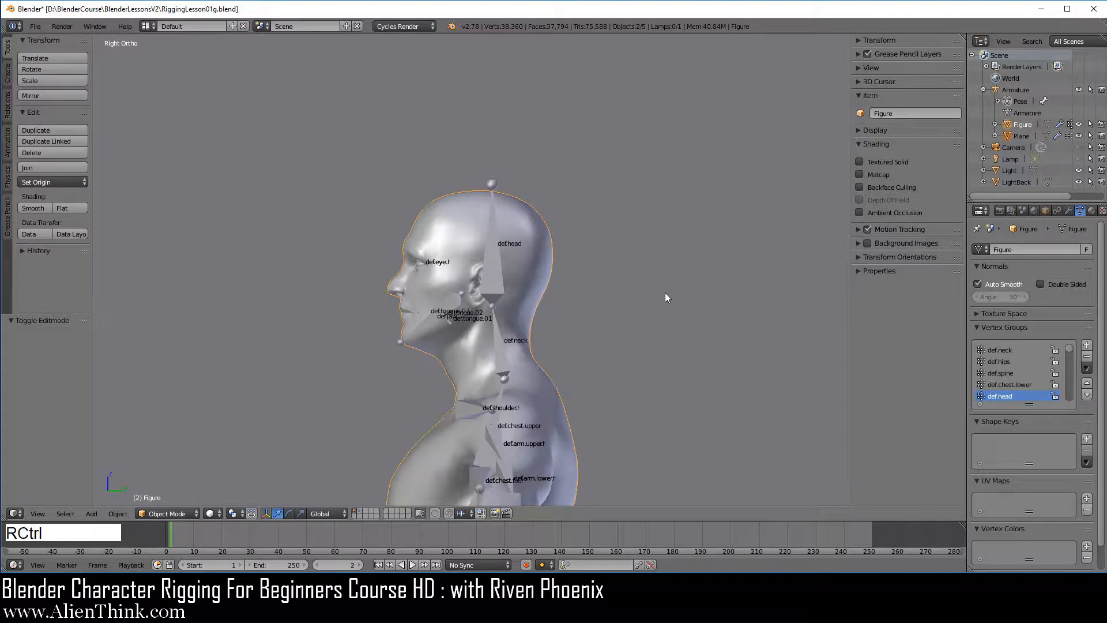
pyautogui.hotkey('ctrl', 'j')
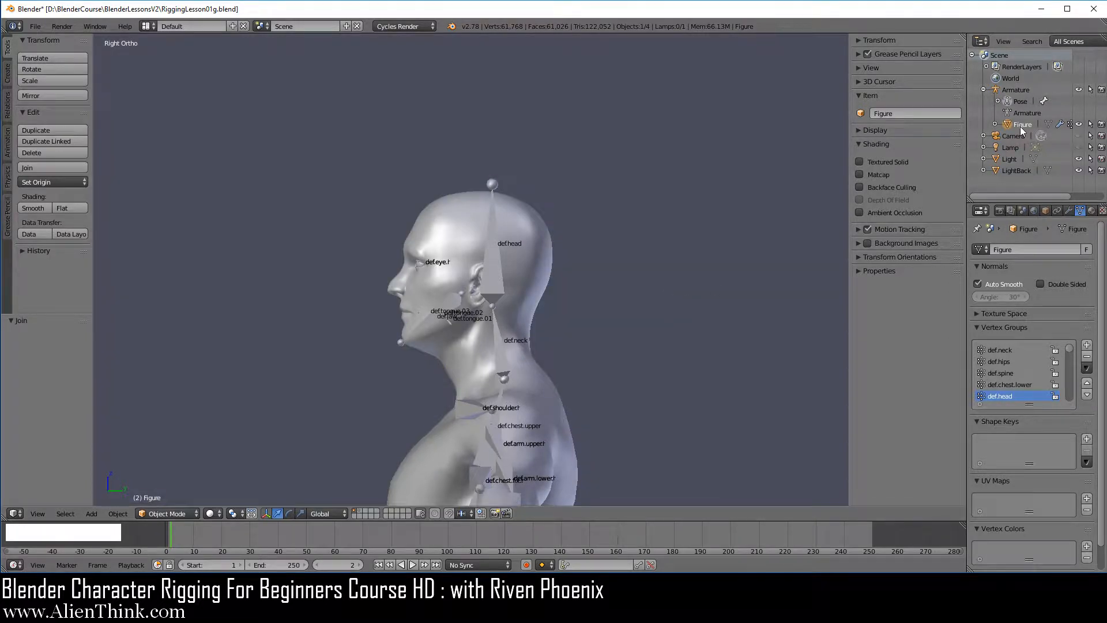
# Step: Check the joined Figure from an angle, return to the right side view and enter Edit Mode to display its def.head weights
pyautogui.scroll(-4, 613, 230)
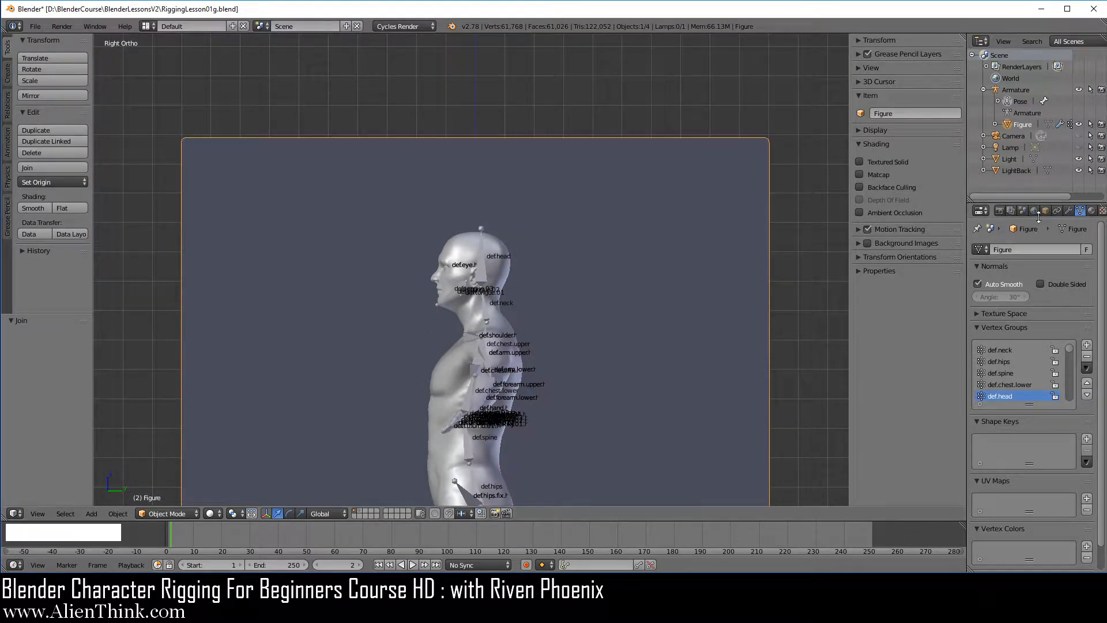
pyautogui.click(1069, 211)
pyautogui.click(1080, 210)
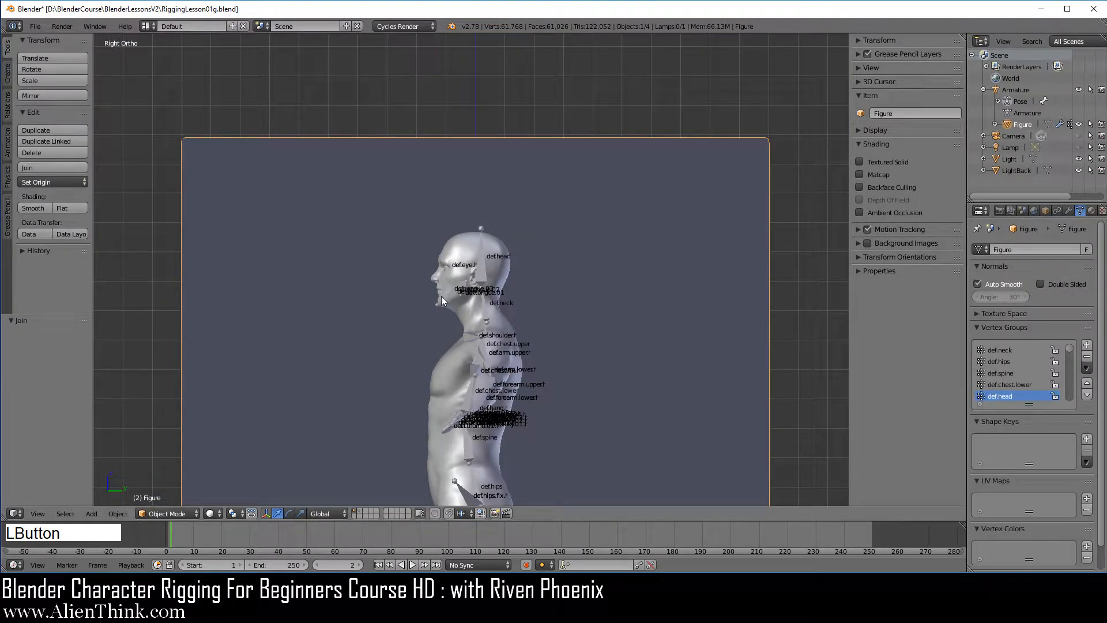
pyautogui.moveTo(371, 294); pyautogui.dragTo(517, 282, button='middle')
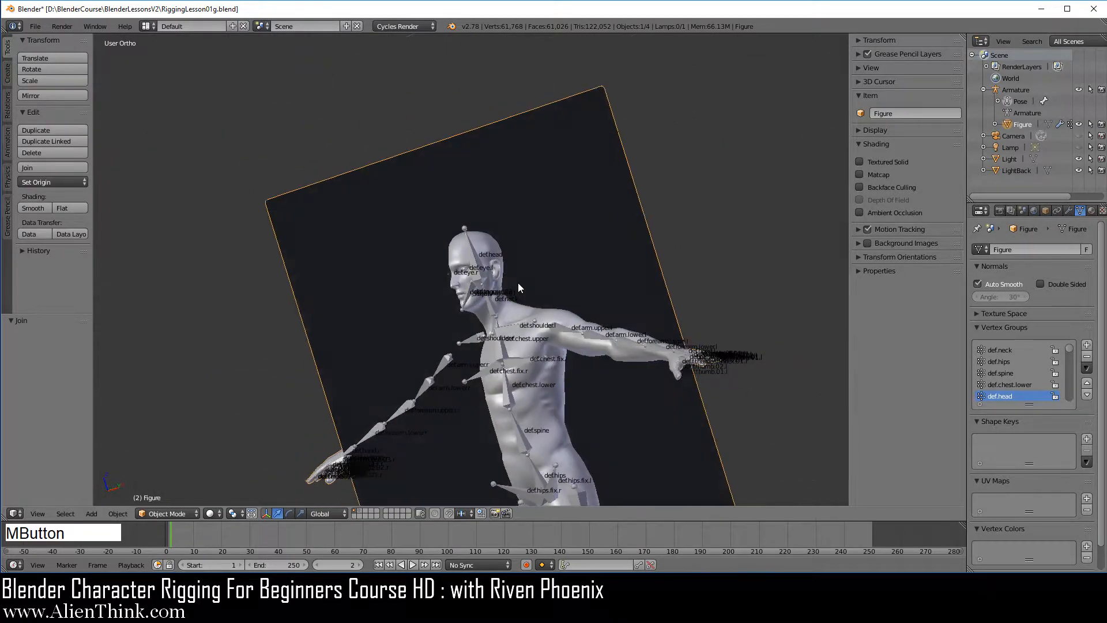
pyautogui.press('KP_3')
pyautogui.press('Tab')
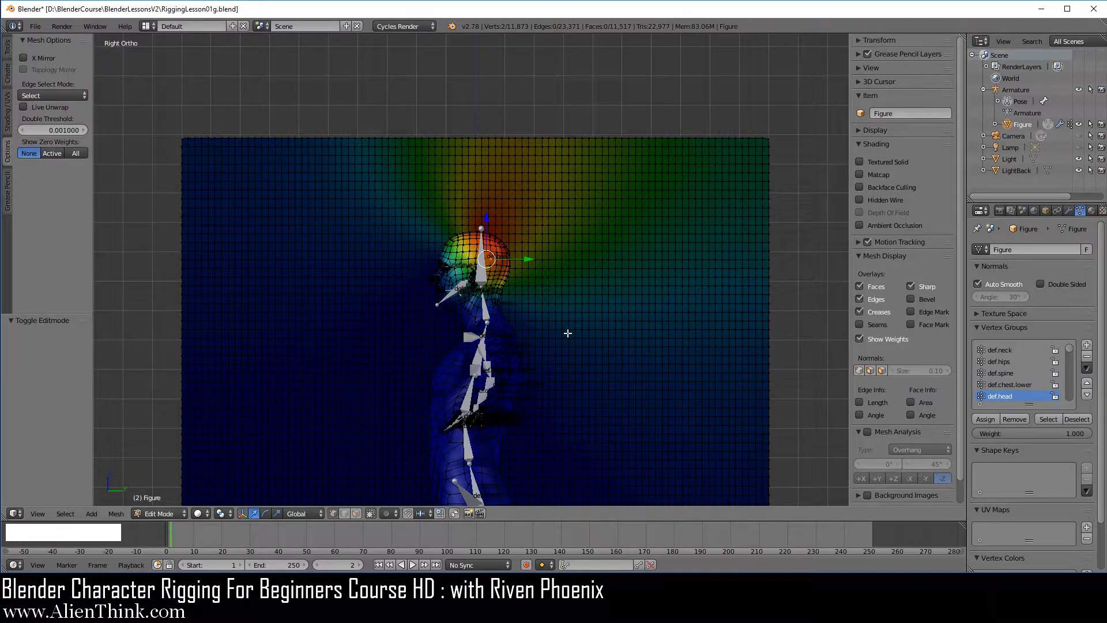
pyautogui.scroll(4, 506, 182)
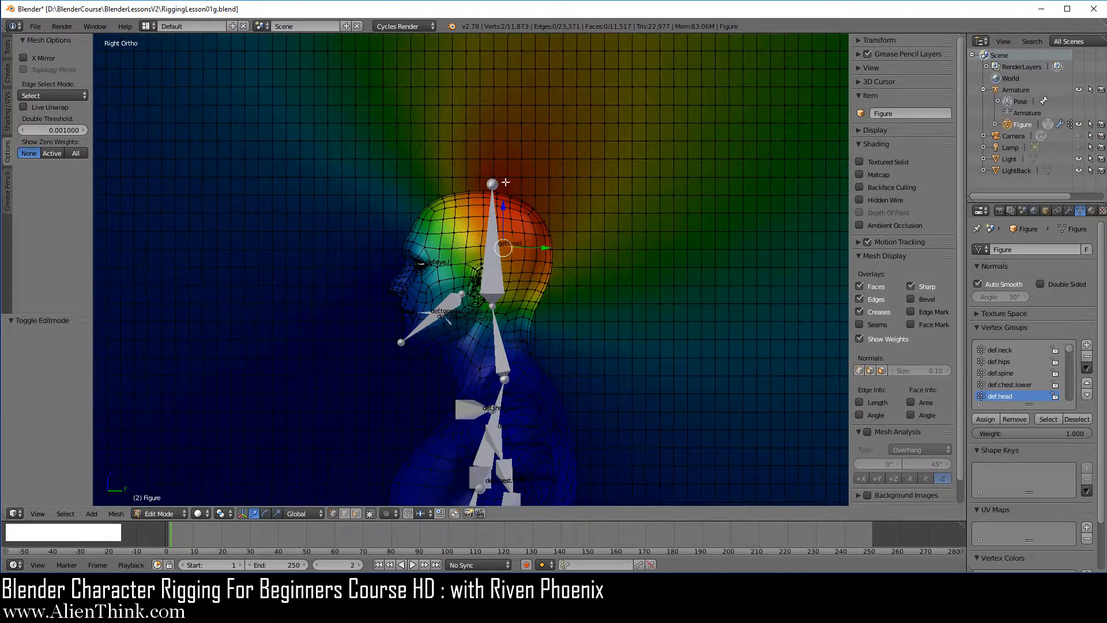
# Step: Select the whole plane as linked geometry within the Figure mesh, flip its normals and clear the selection
pyautogui.rightClick(673, 141)
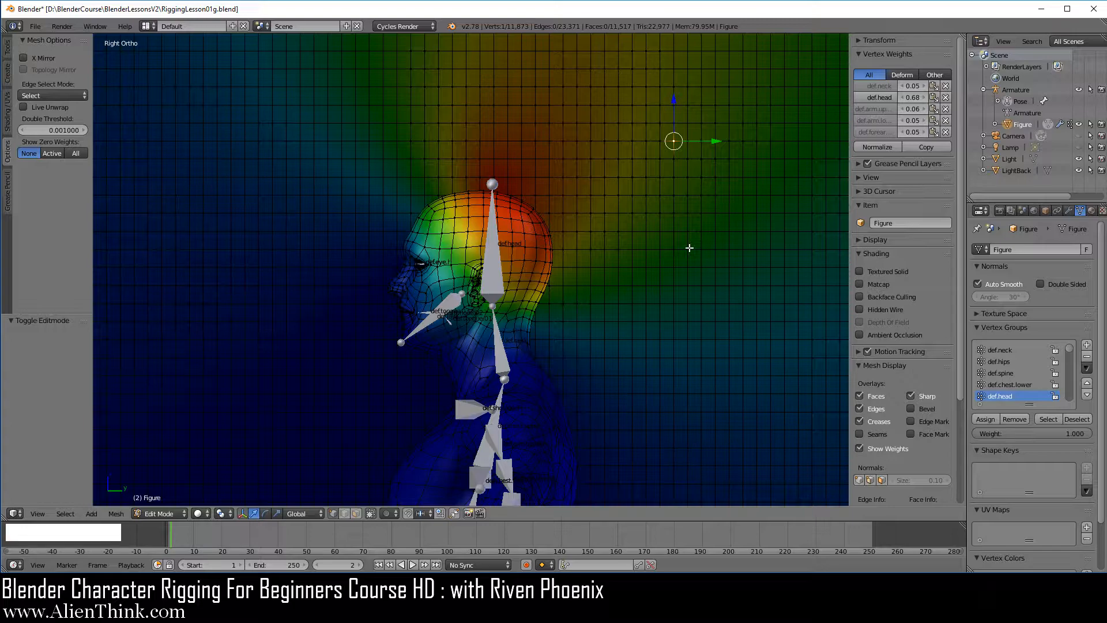
pyautogui.hotkey('ctrl', 'l')
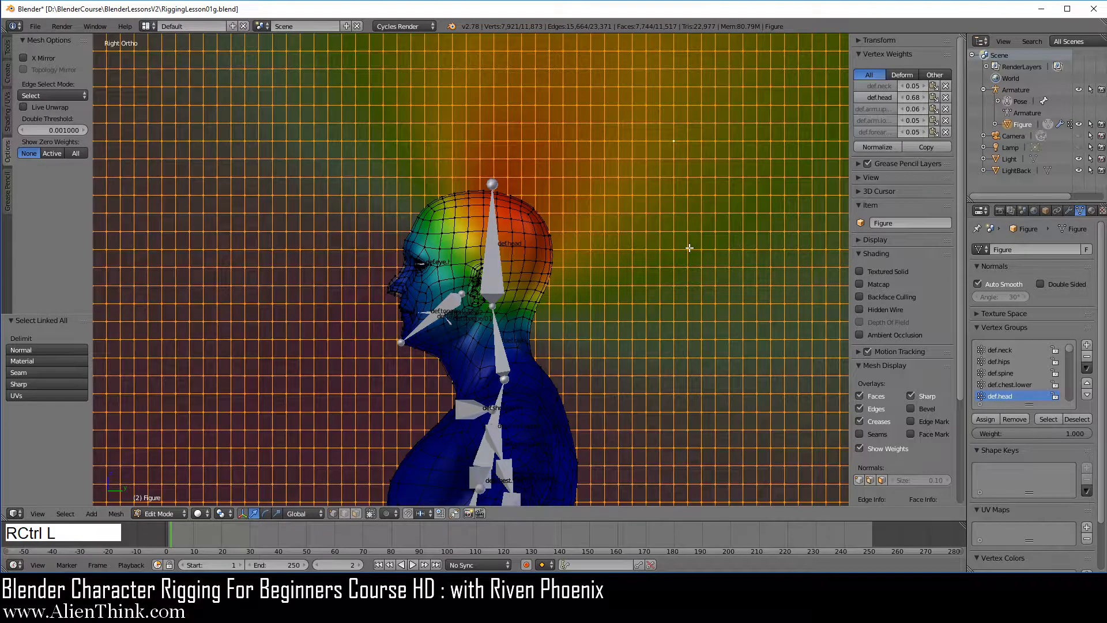
pyautogui.press('w')
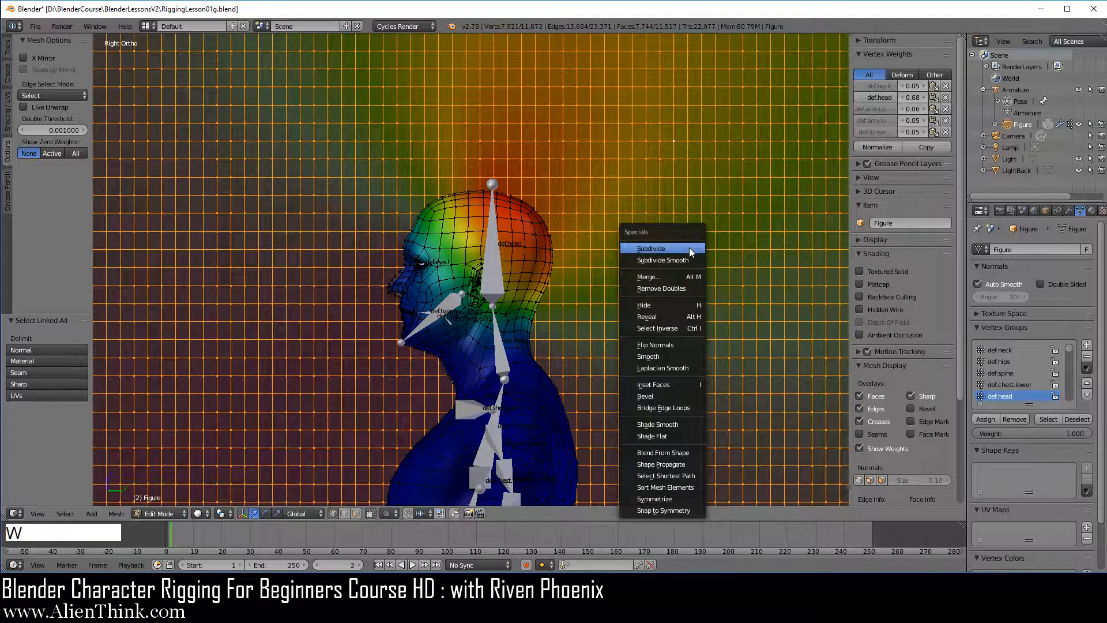
pyautogui.click(673, 346)
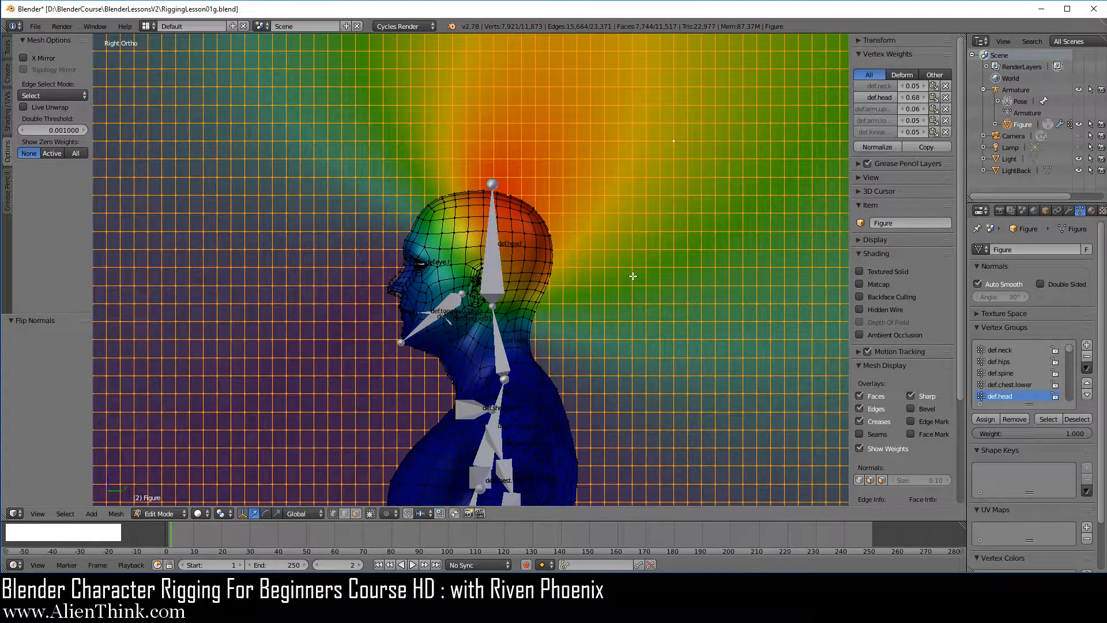
pyautogui.press('a')
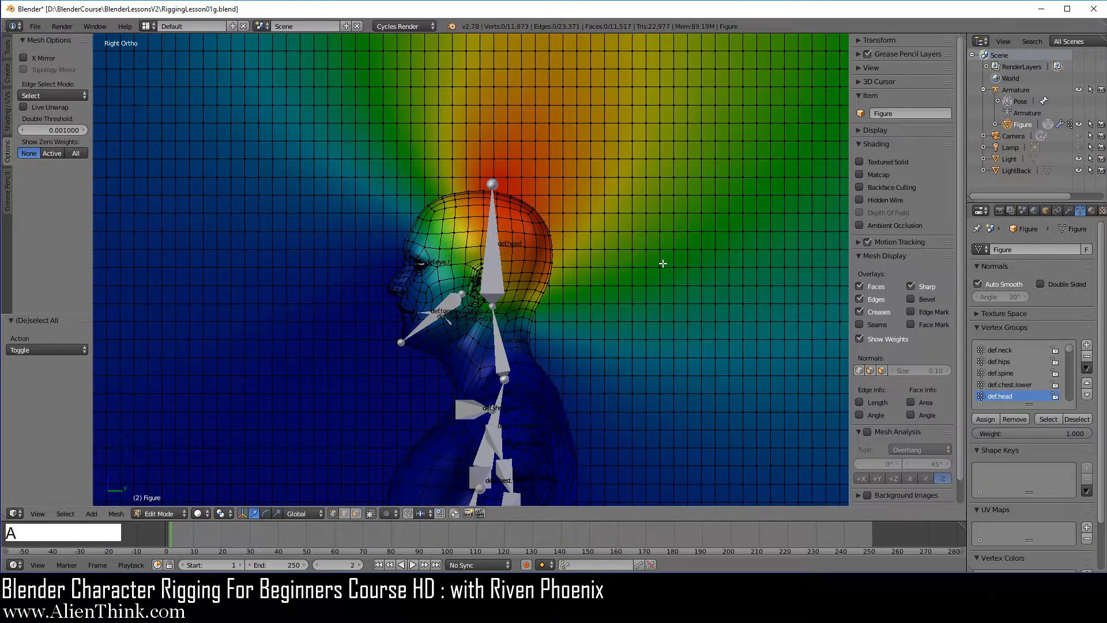
# Step: Examine how the def.head weight gradient on the plane compares with the weights on the head mesh around the head bone
pyautogui.scroll(-2, 661, 262)
pyautogui.scroll(4, 601, 236)
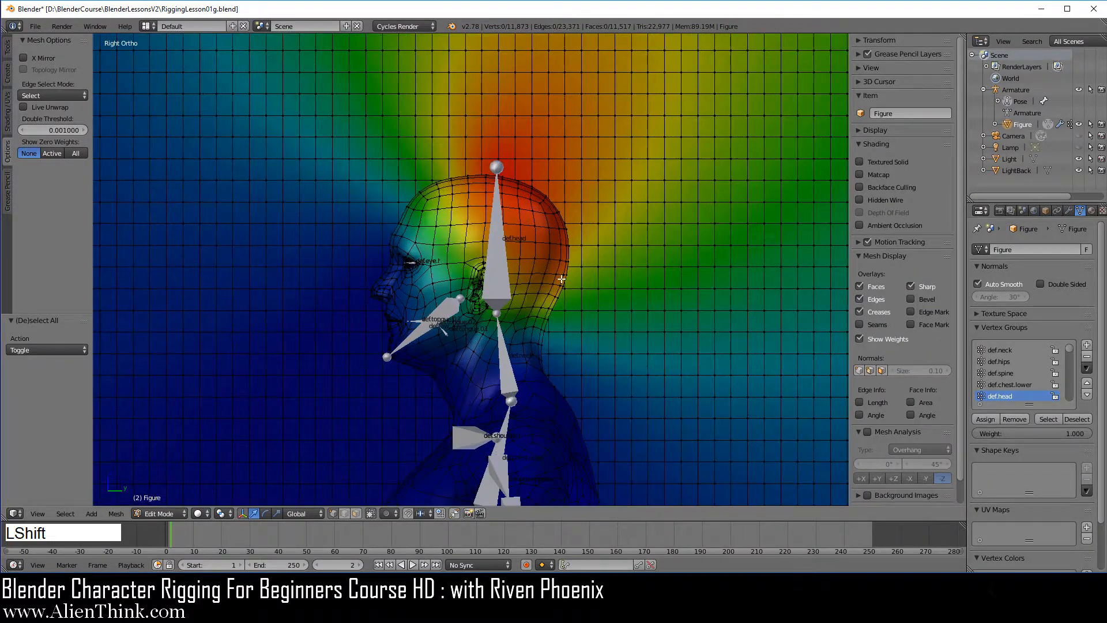
pyautogui.keyDown('shift'); pyautogui.moveTo(573, 205); pyautogui.dragTo(589, 232, button='middle'); pyautogui.keyUp('shift')
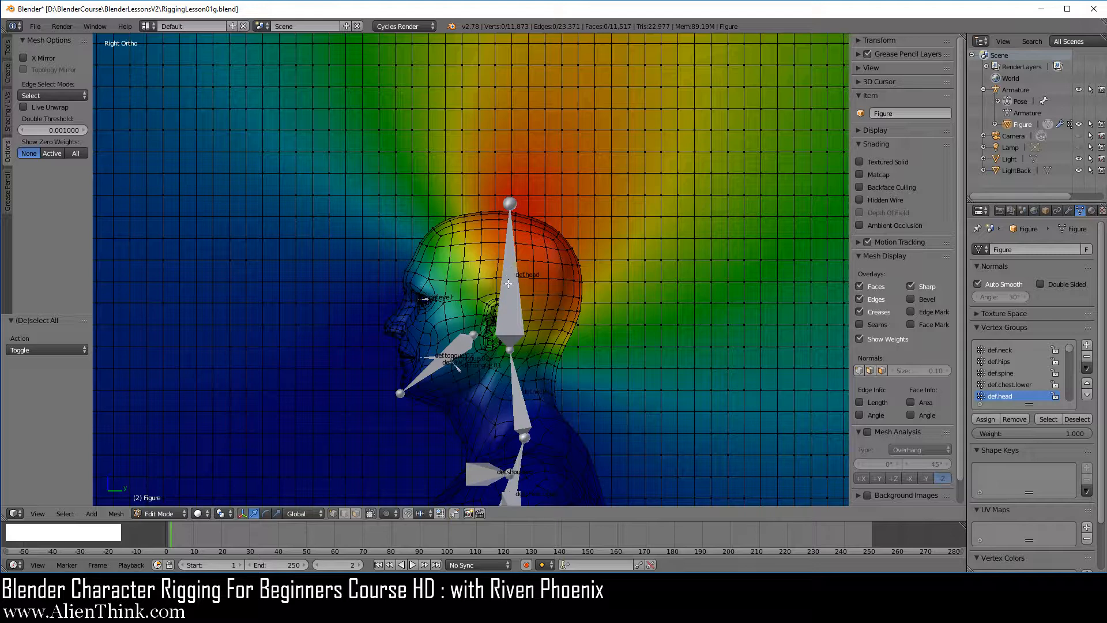
pyautogui.scroll(2, 517, 303)
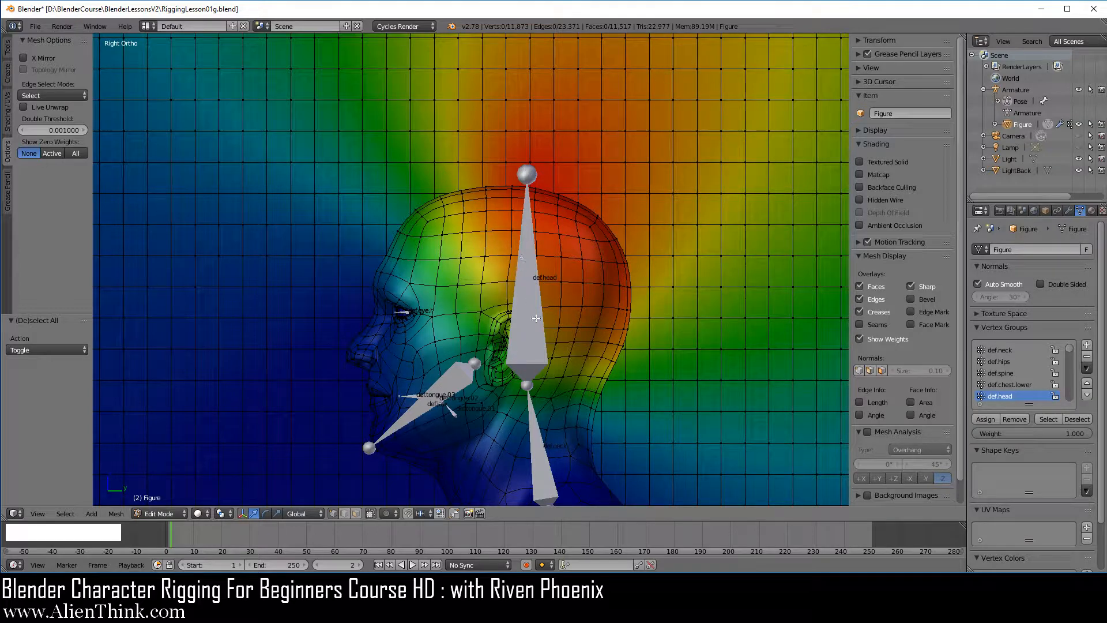
pyautogui.scroll(-2, 536, 317)
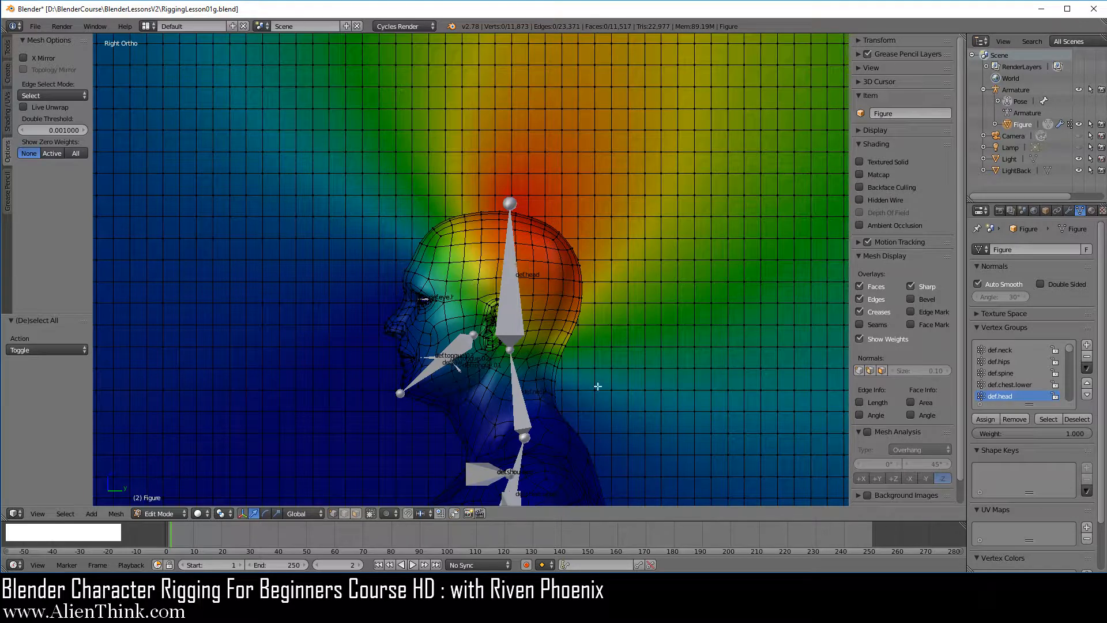
pyautogui.scroll(2, 587, 374)
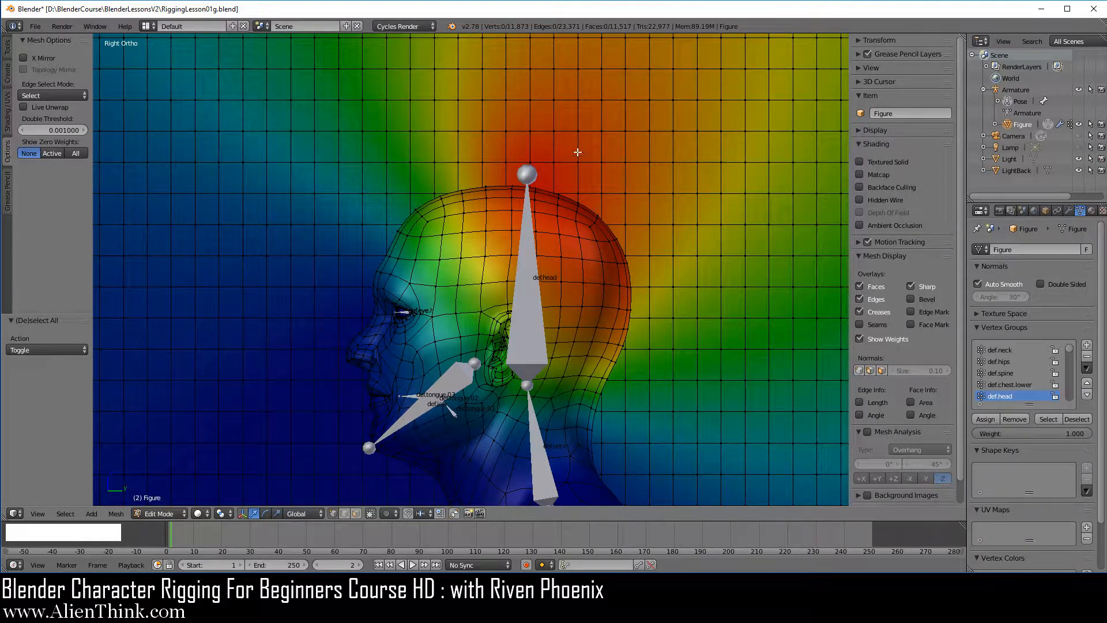
pyautogui.scroll(-1, 556, 310)
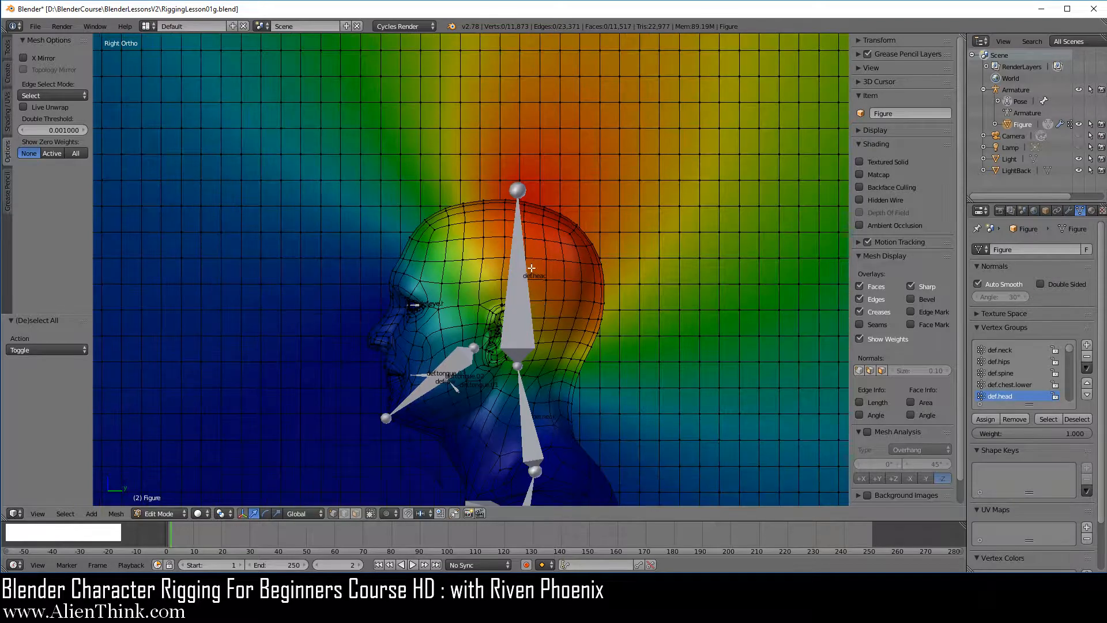
pyautogui.scroll(-1, 555, 306)
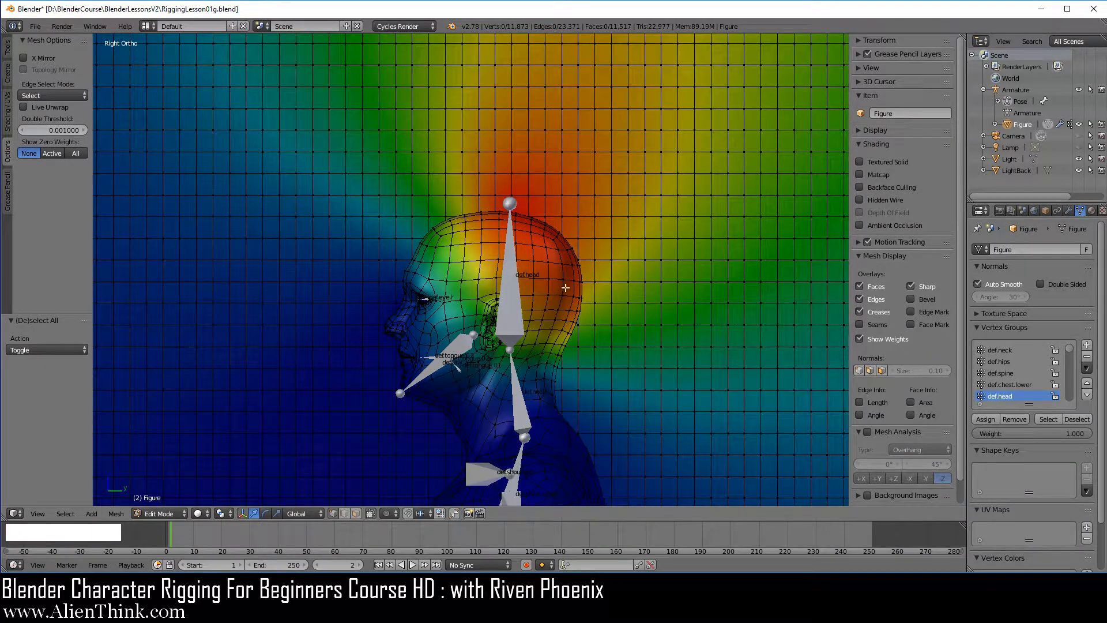
# Step: Display the def.jaw weights from a vertex at the jaw bone and the def.neck weights from a vertex on the neck
pyautogui.keyDown('shift'); pyautogui.moveTo(594, 271); pyautogui.dragTo(599, 196, button='middle'); pyautogui.keyUp('shift')
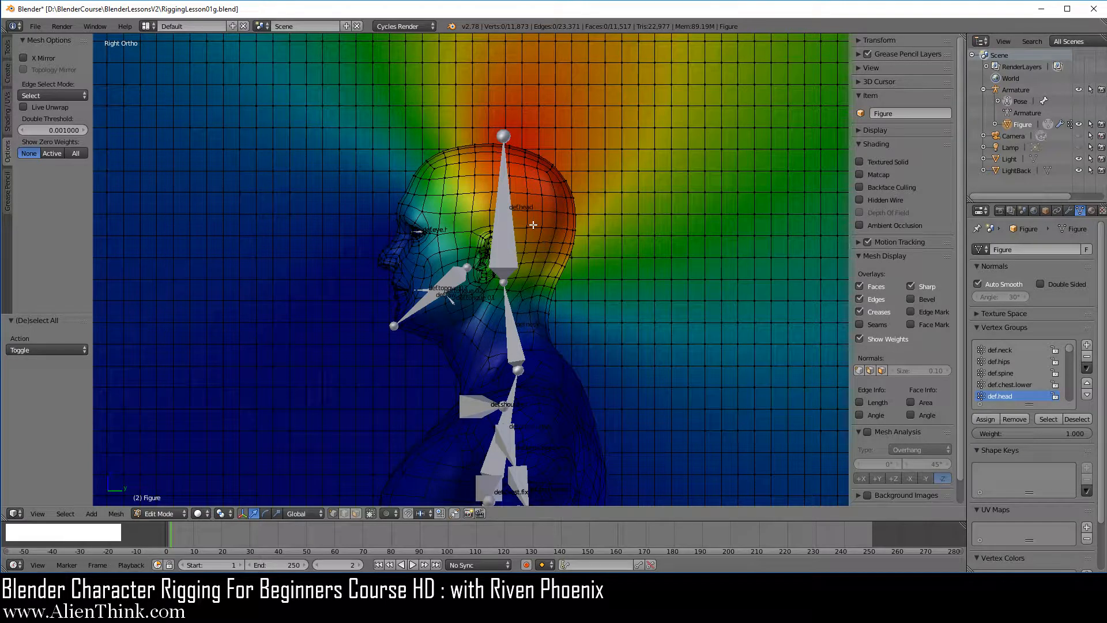
pyautogui.rightClick(449, 286)
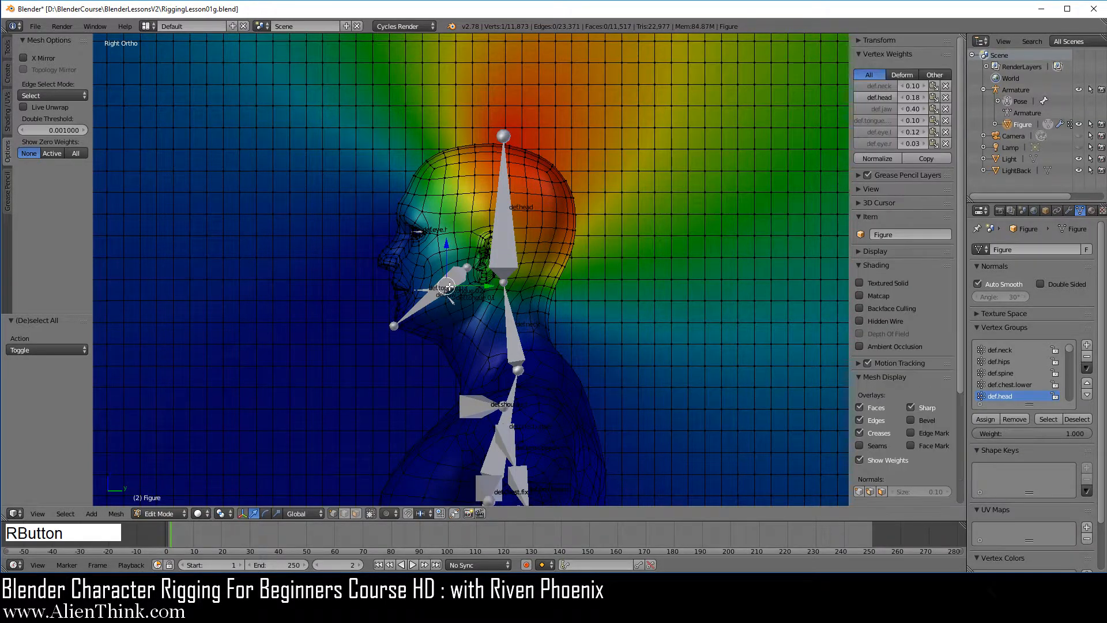
pyautogui.click(881, 108)
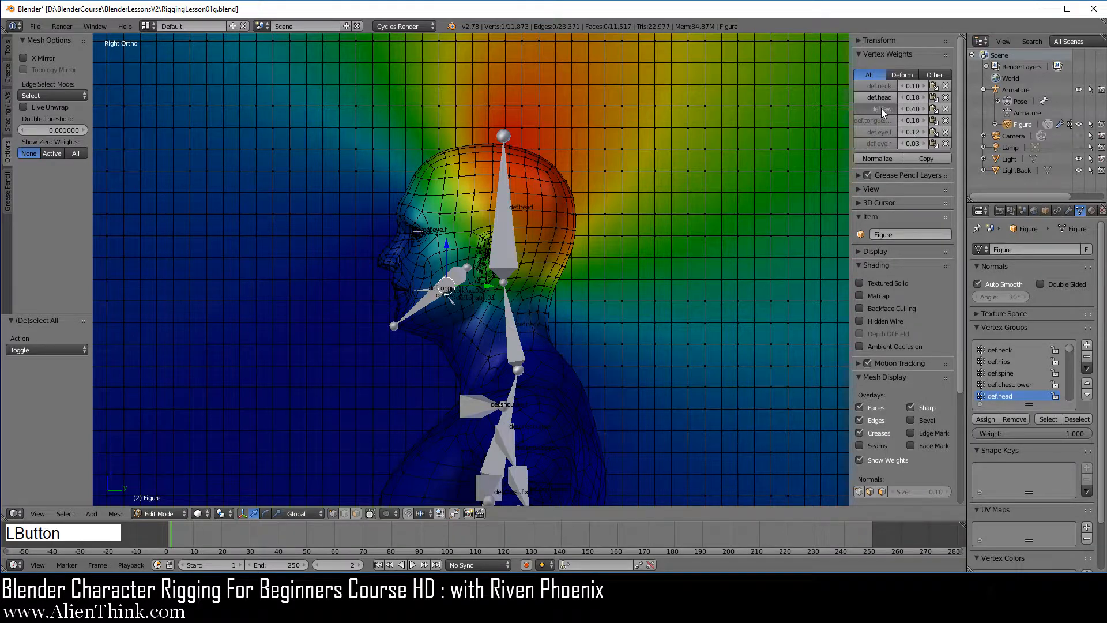
pyautogui.scroll(1, 374, 334)
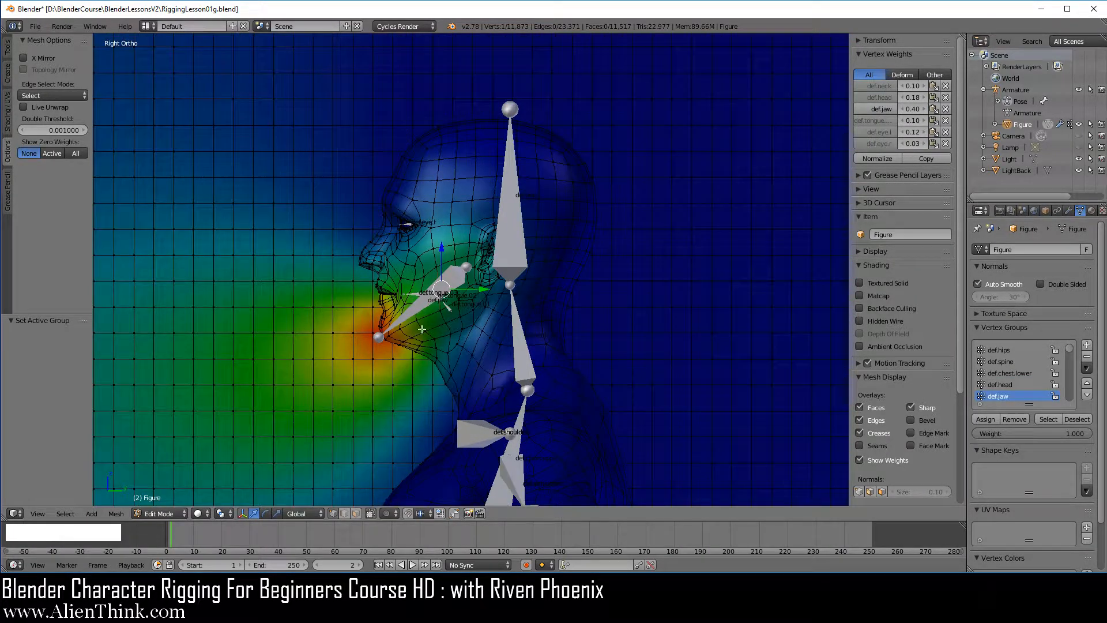
pyautogui.rightClick(527, 321)
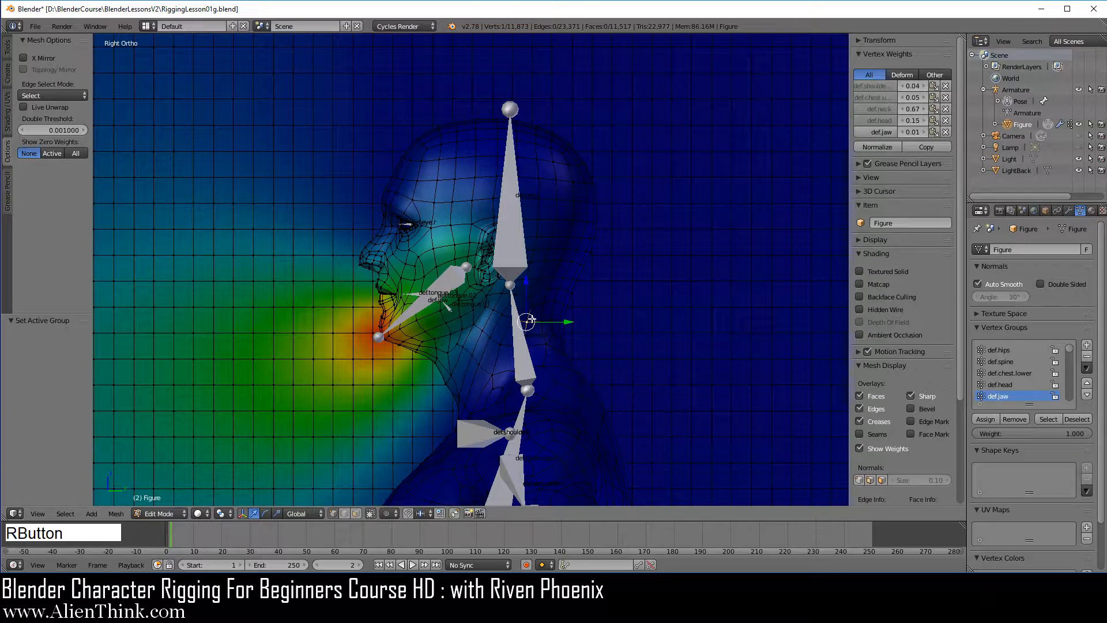
pyautogui.click(886, 109)
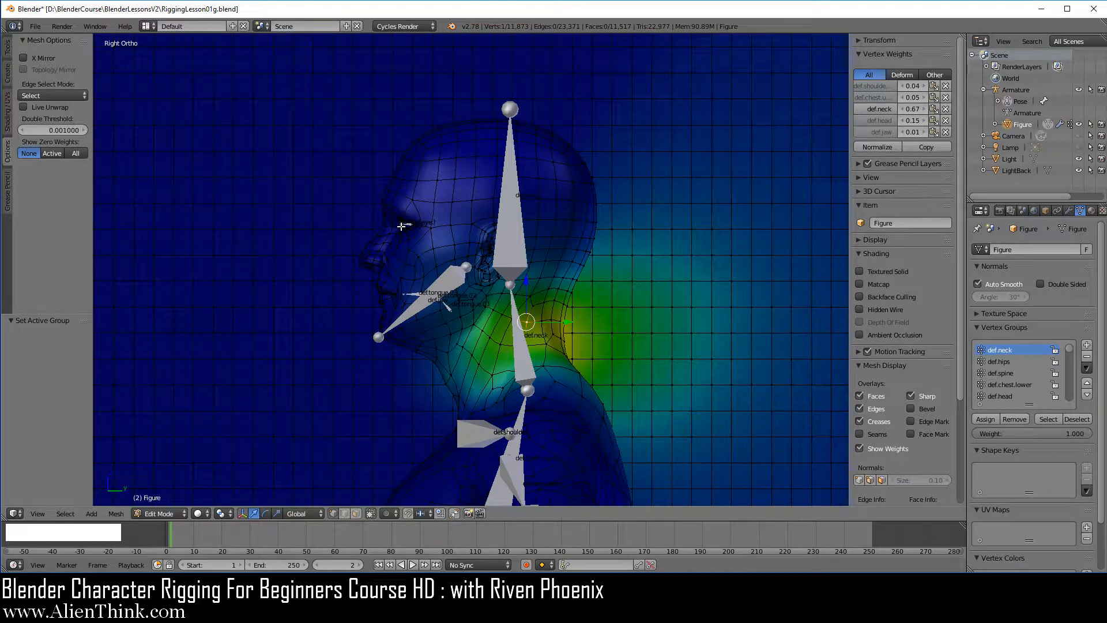
# Step: Select a vertex on the eyeball, display its def.eye.l weights and examine how they spread over the eyelids, face and plane
pyautogui.scroll(8, 401, 226)
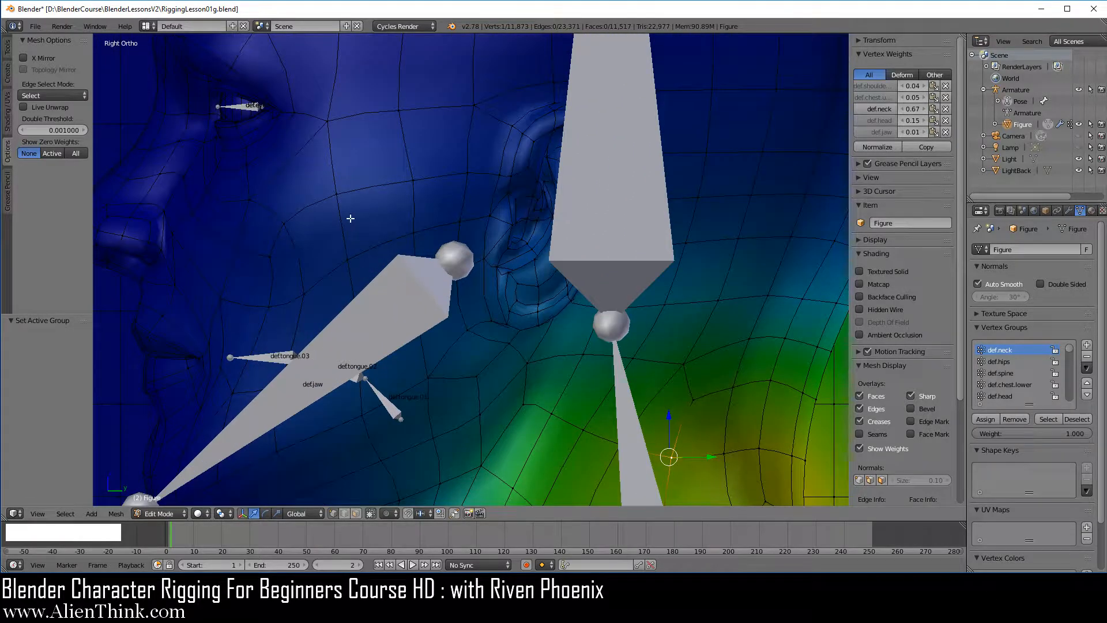
pyautogui.keyDown('shift'); pyautogui.moveTo(329, 201); pyautogui.dragTo(514, 252, button='middle'); pyautogui.keyUp('shift')
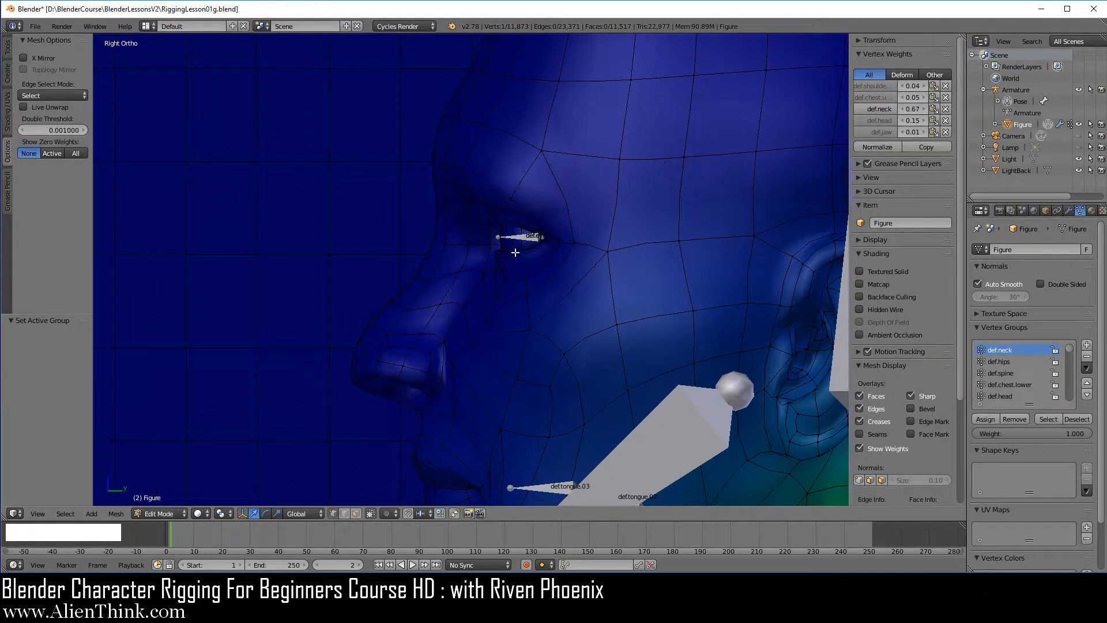
pyautogui.scroll(3, 515, 253)
pyautogui.rightClick(544, 209)
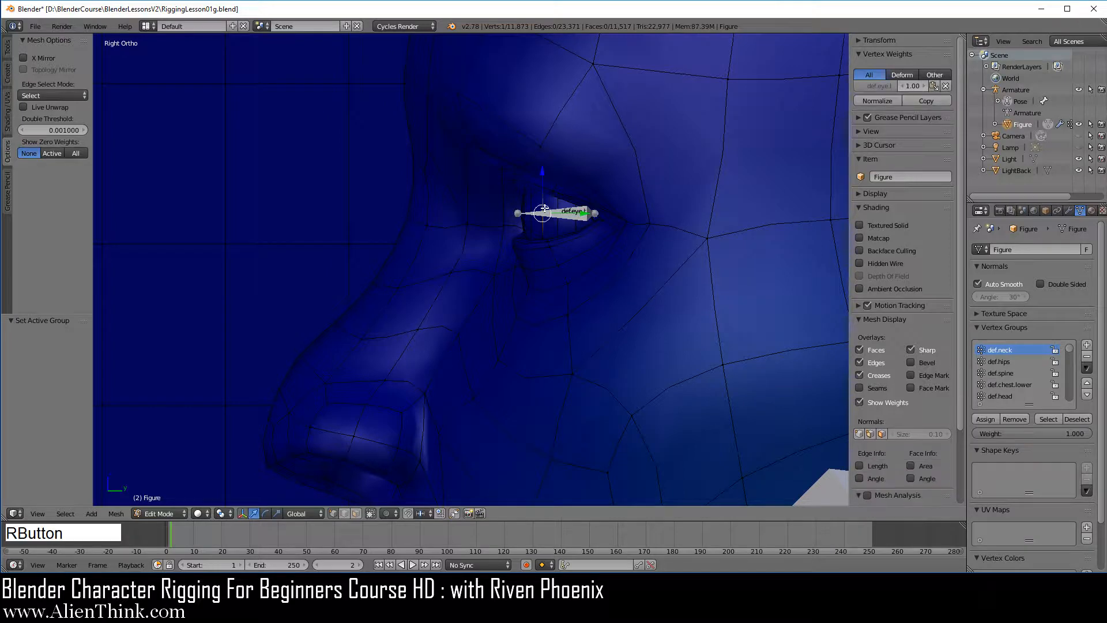
pyautogui.click(889, 88)
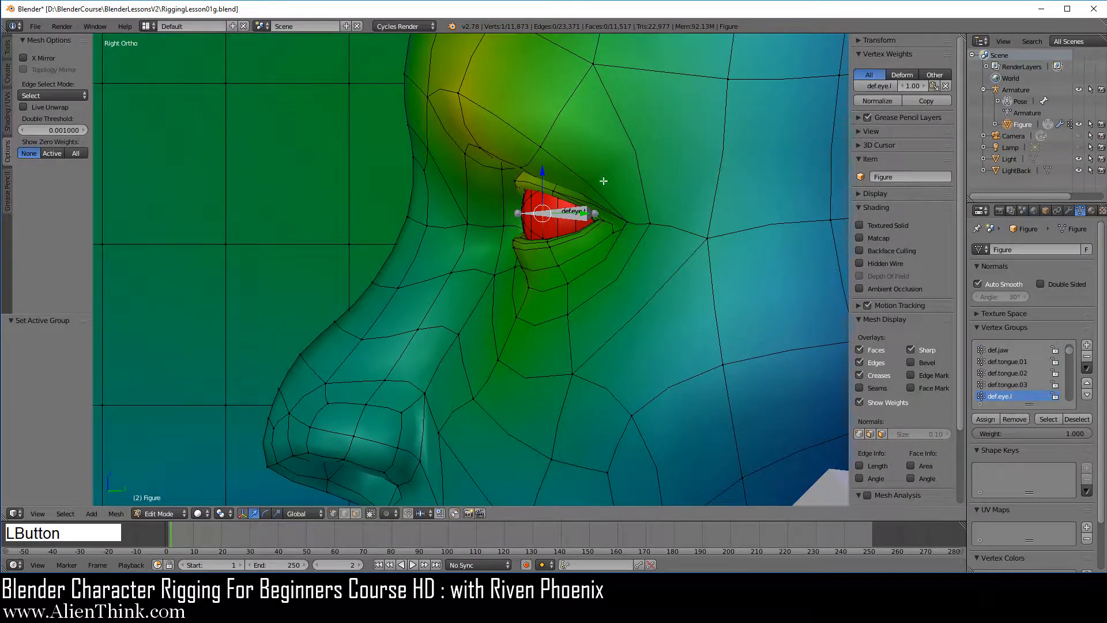
pyautogui.scroll(2, 624, 231)
pyautogui.keyDown('shift'); pyautogui.moveTo(624, 230); pyautogui.dragTo(546, 292, button='middle'); pyautogui.keyUp('shift')
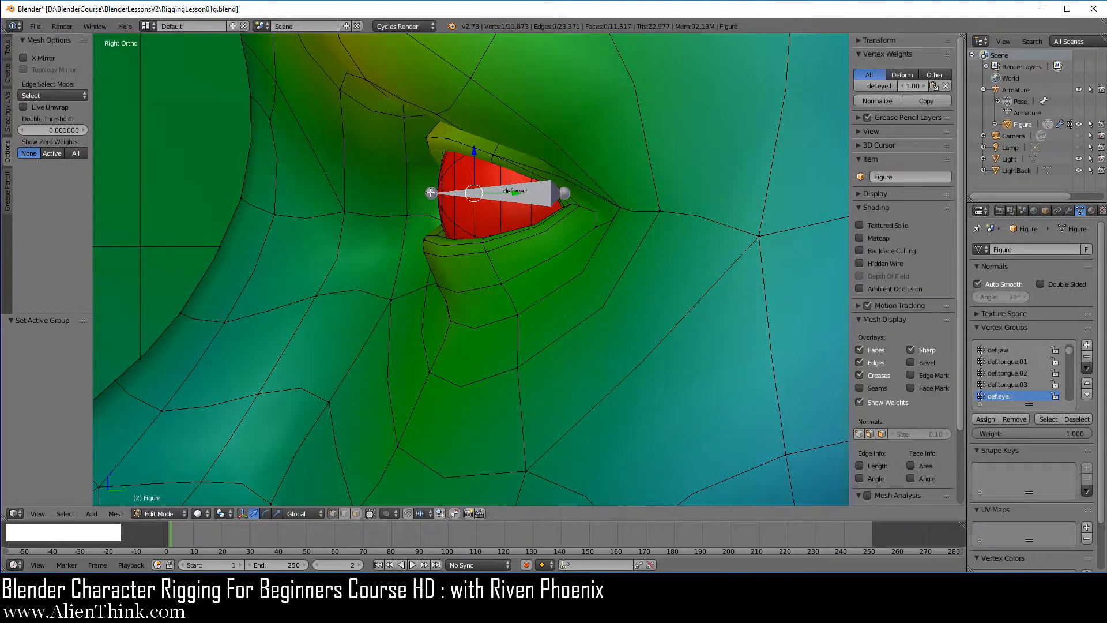
pyautogui.scroll(-4, 431, 192)
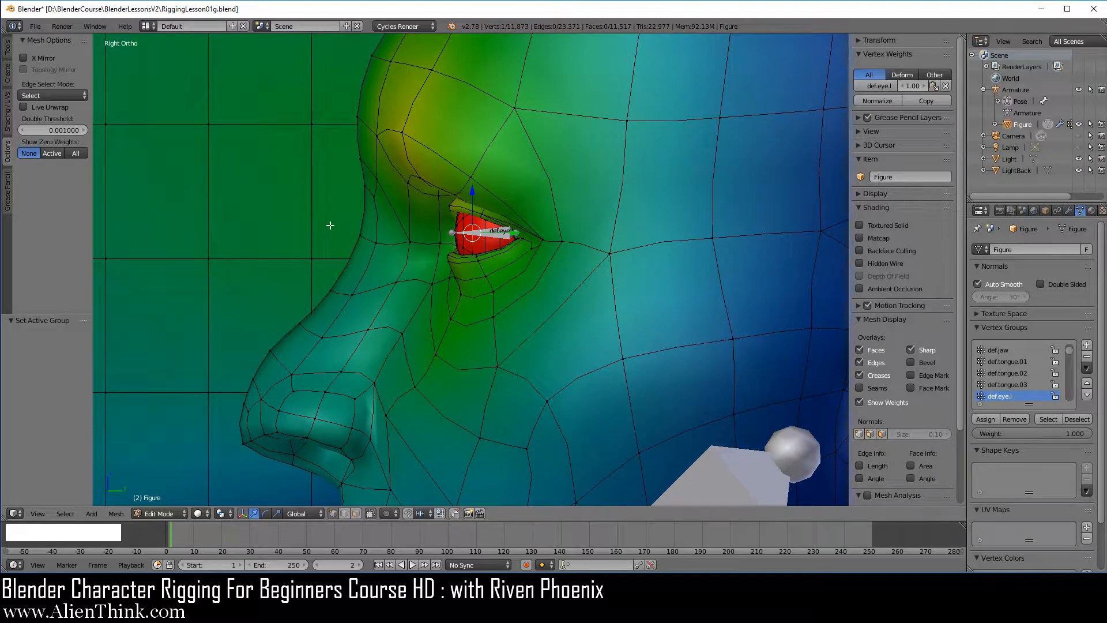
pyautogui.scroll(-2, 387, 240)
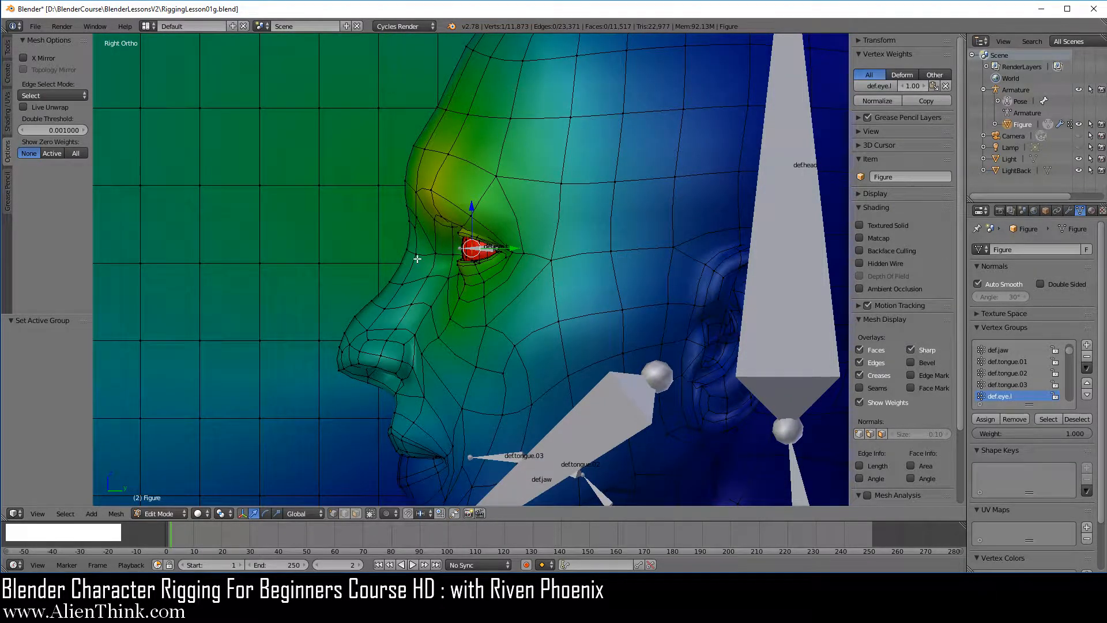
pyautogui.scroll(-3, 482, 286)
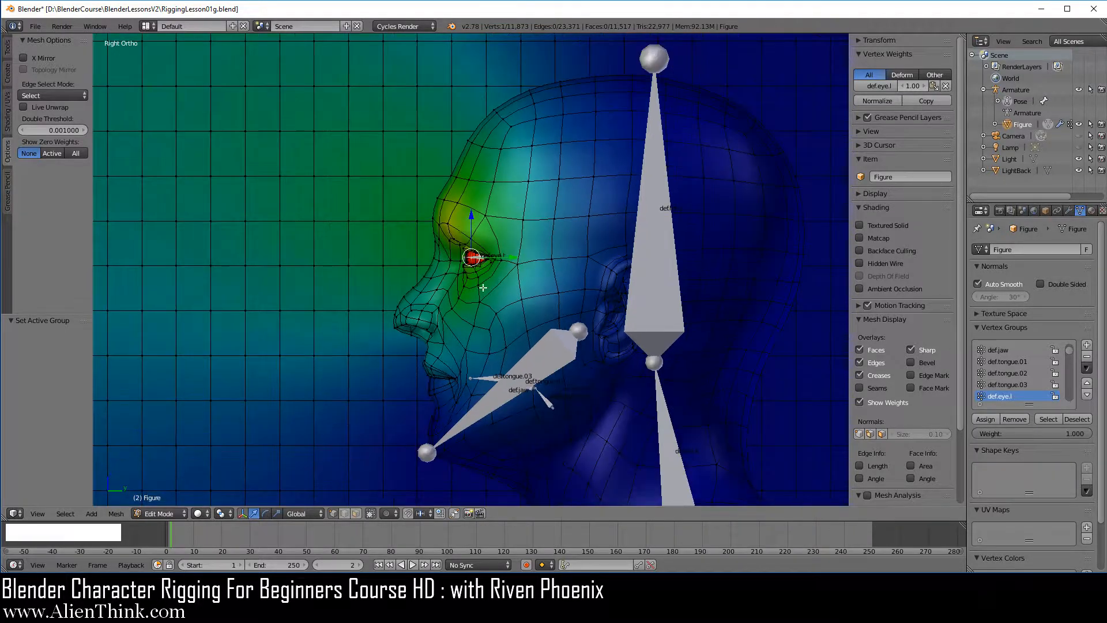
# Step: Select the whole plane as linked geometry within the Figure mesh and delete its vertices
pyautogui.rightClick(314, 175)
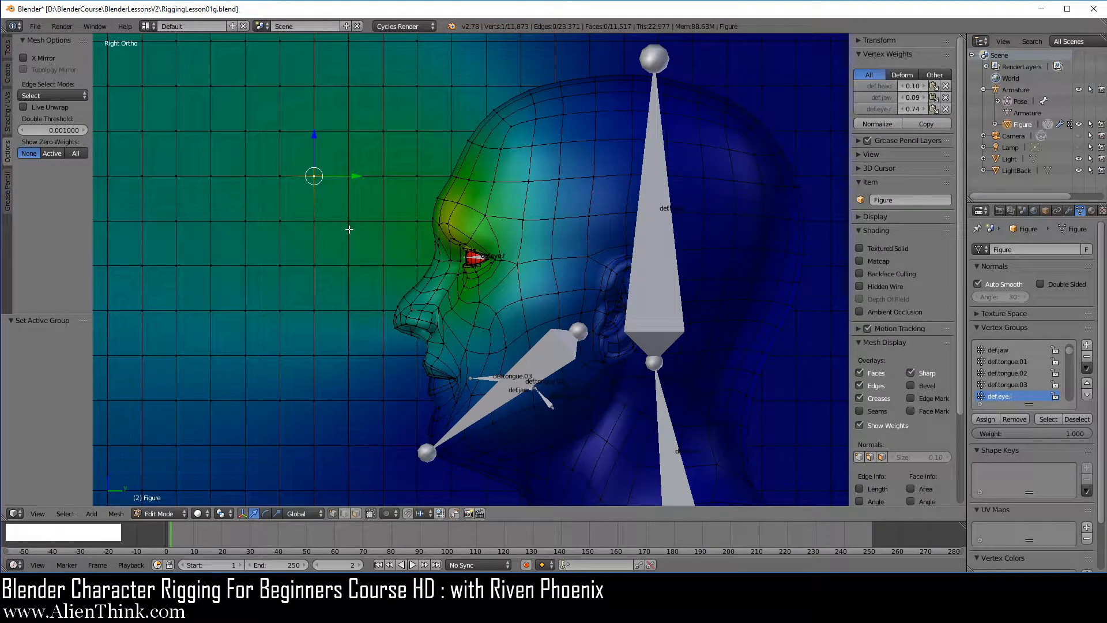
pyautogui.hotkey('ctrl', 'l')
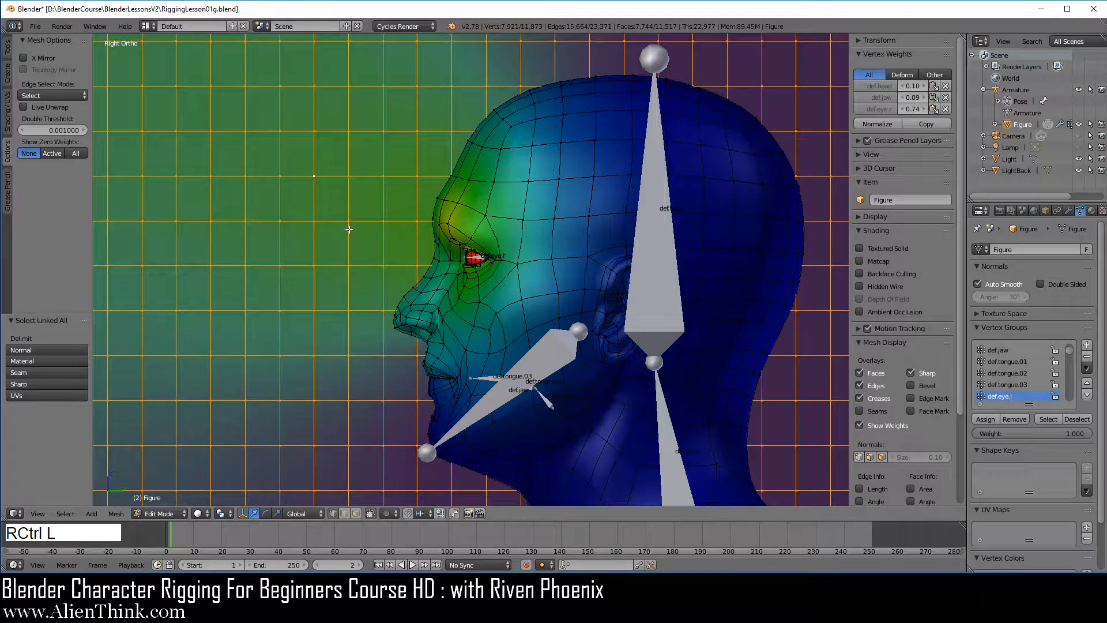
pyautogui.press('x')
pyautogui.click(348, 230)
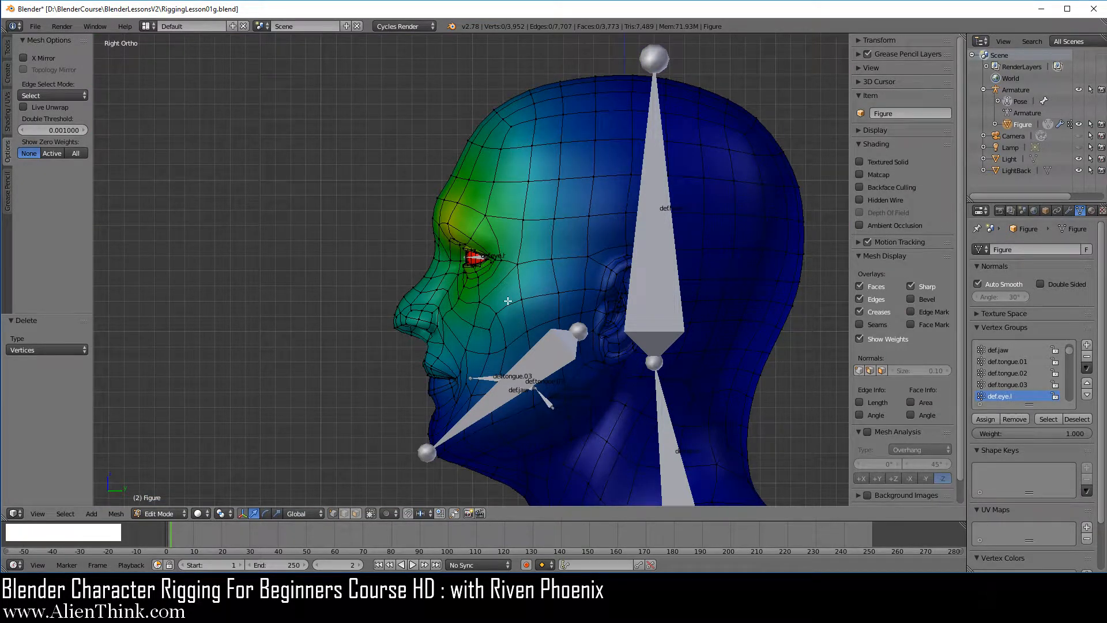
# Step: Compare the def.eye.l weights on both eyes and the surrounding face in a close front view
pyautogui.press('KP_1')
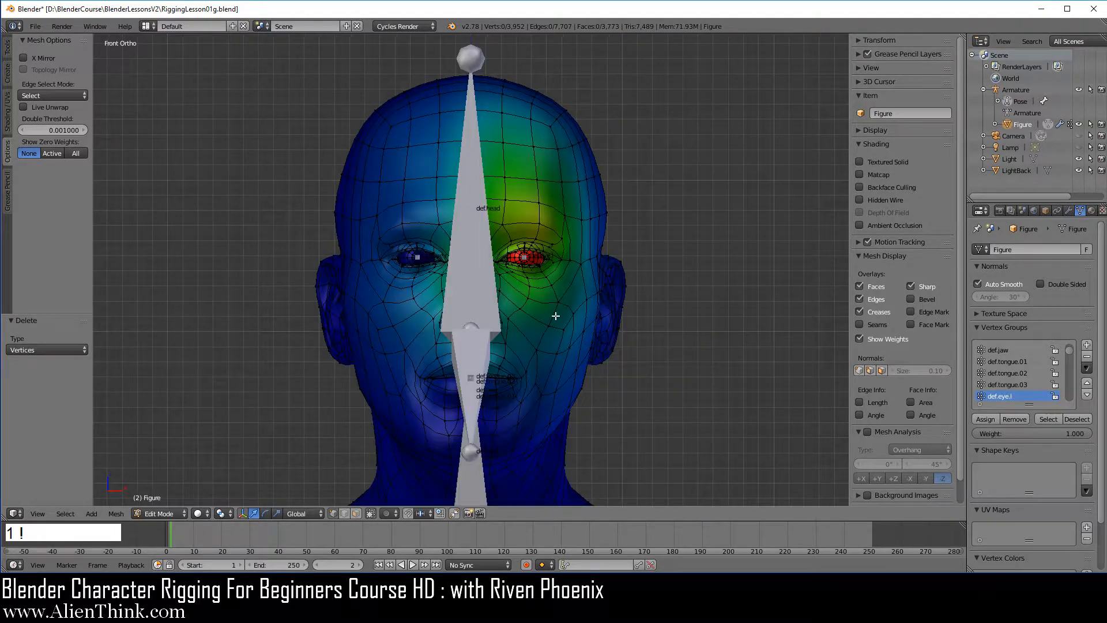
pyautogui.scroll(4, 570, 330)
pyautogui.keyDown('shift'); pyautogui.moveTo(585, 331); pyautogui.dragTo(575, 324, button='middle'); pyautogui.keyUp('shift')
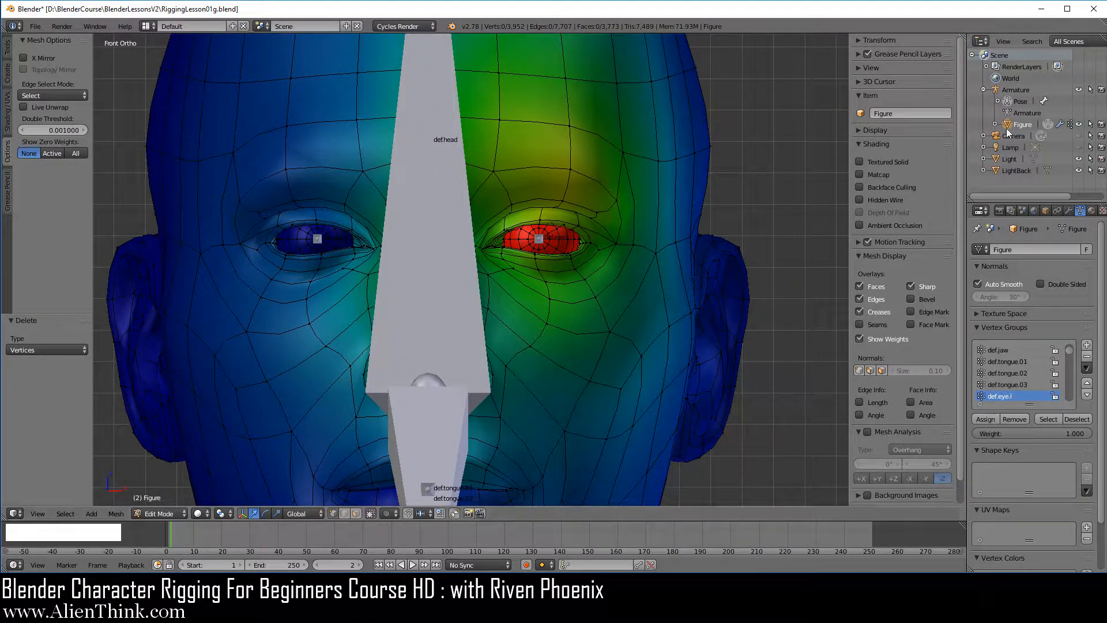
# Step: Test how the face deforms by rotating the Armature's def.eye.l bone in Pose Mode, including a free trackball rotation, and cancel it
pyautogui.click(1022, 89)
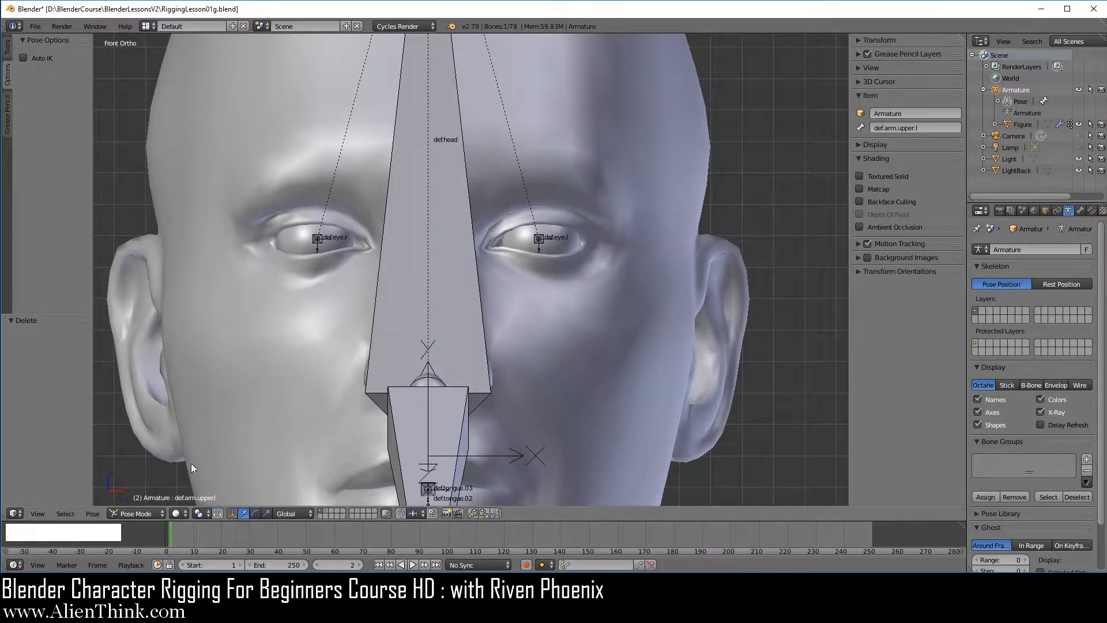
pyautogui.rightClick(542, 241)
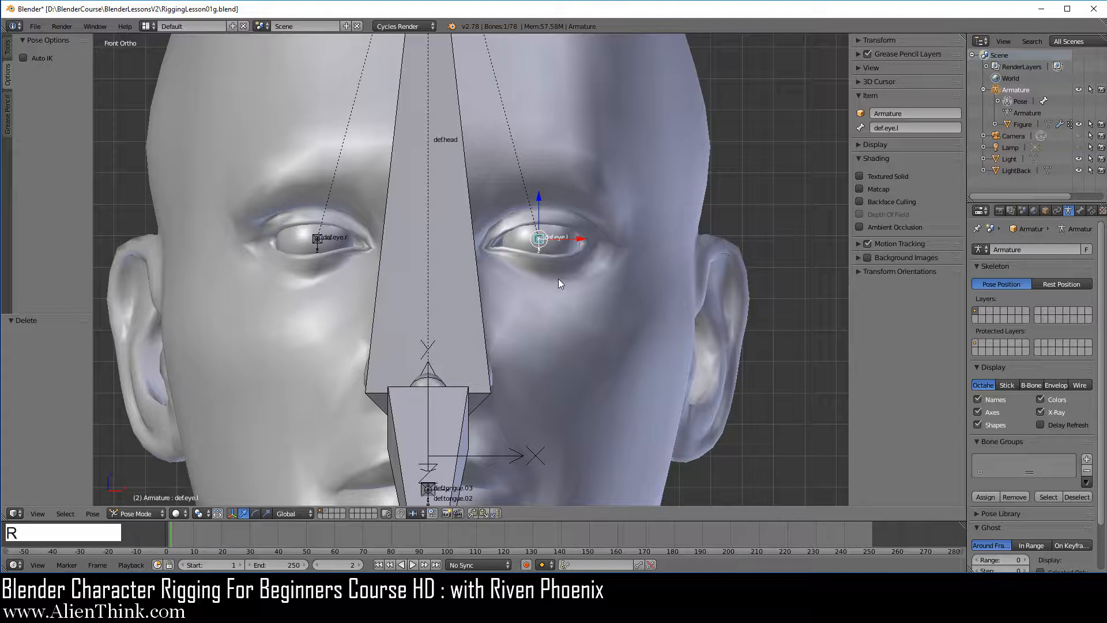
pyautogui.press('r')
pyautogui.rightClick(545, 306)
pyautogui.press('r')
pyautogui.press('r')
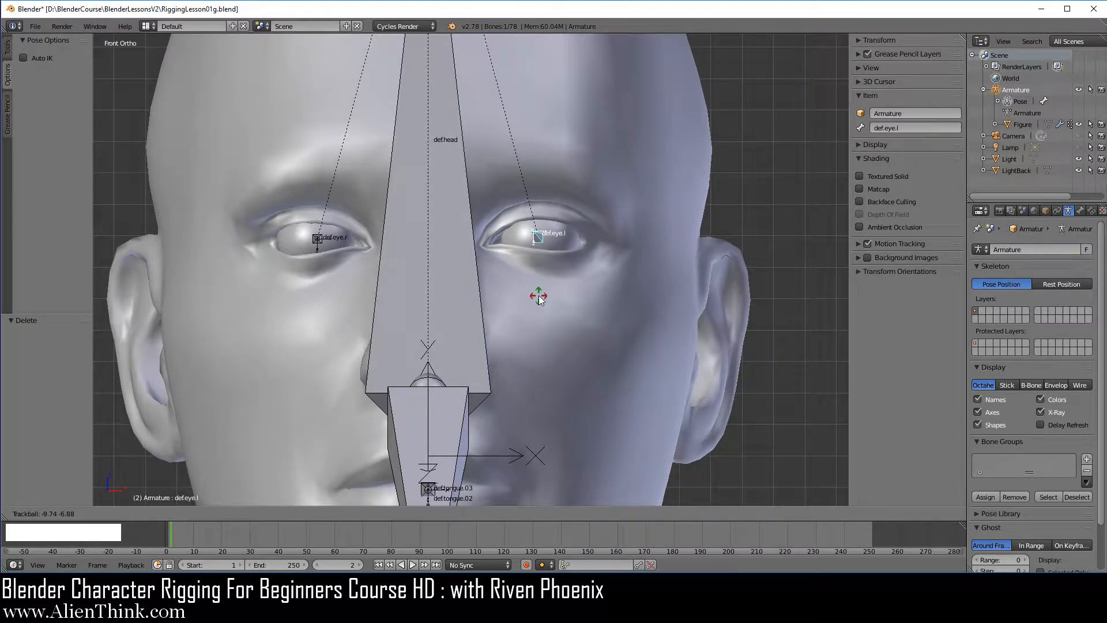
pyautogui.rightClick(540, 298)
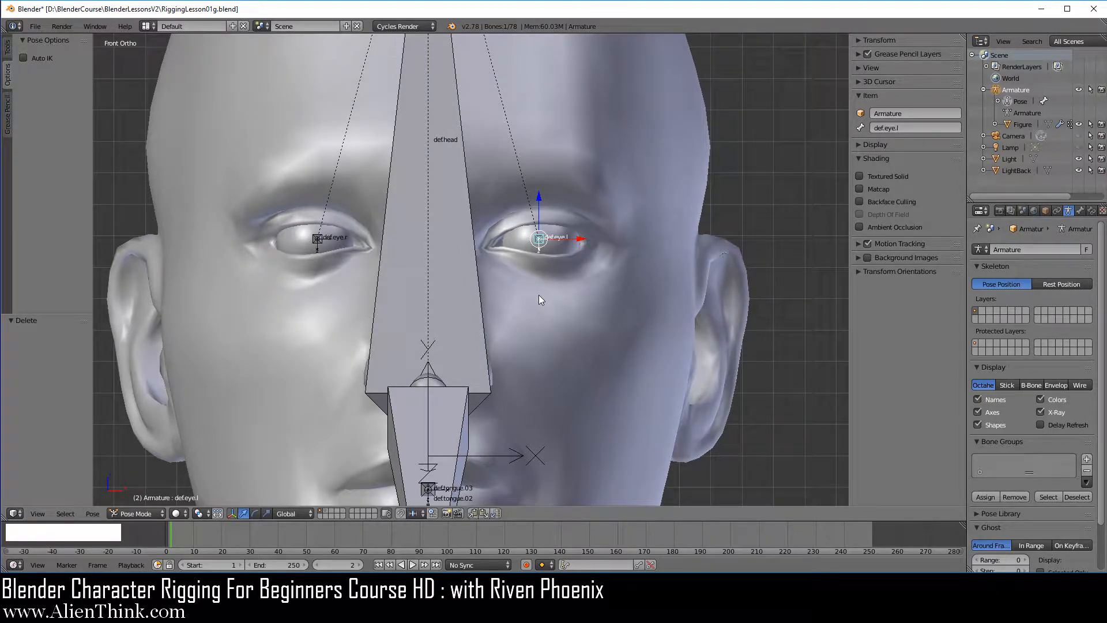
# Step: Enter Edit Mode on the Figure in right side view and examine the eye bone's length against the eyeball and its def.eye.l weights
pyautogui.press('KP_3')
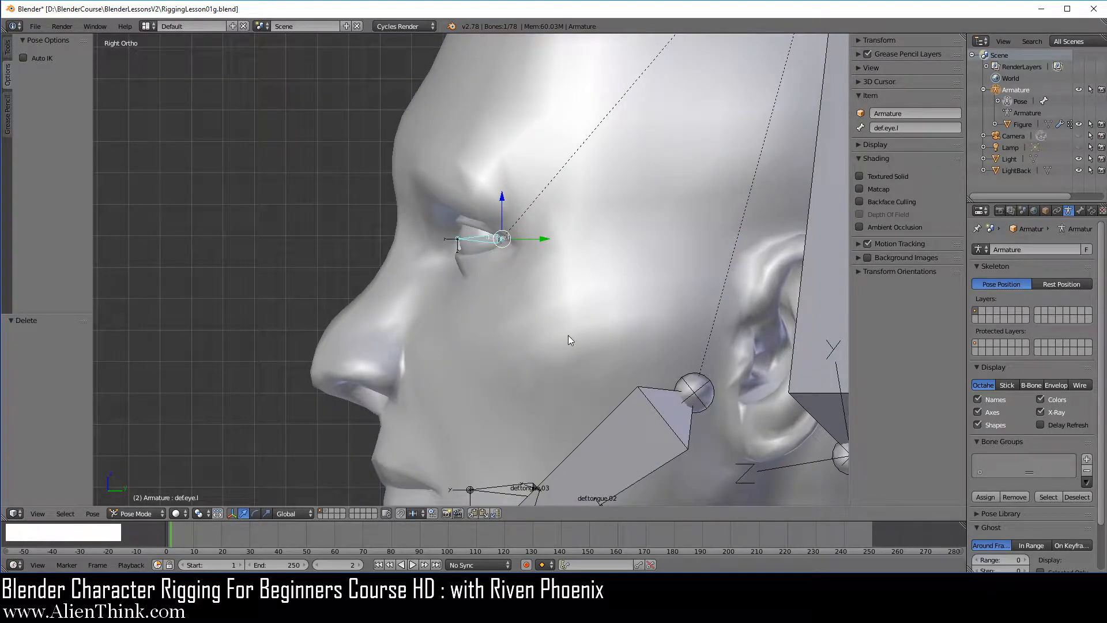
pyautogui.rightClick(617, 227)
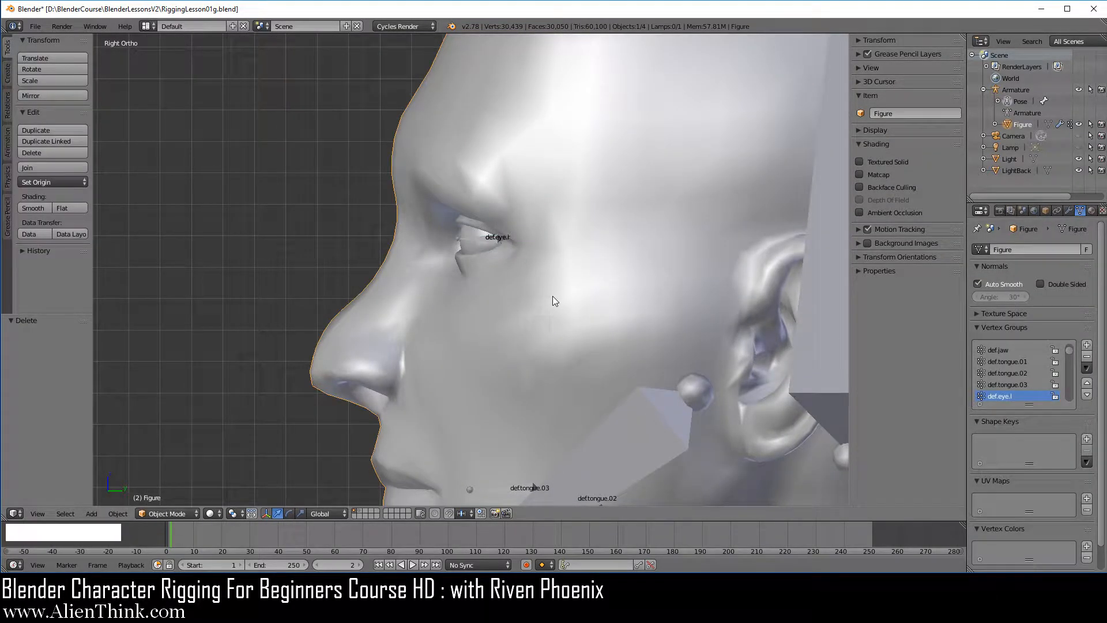
pyautogui.press('Tab')
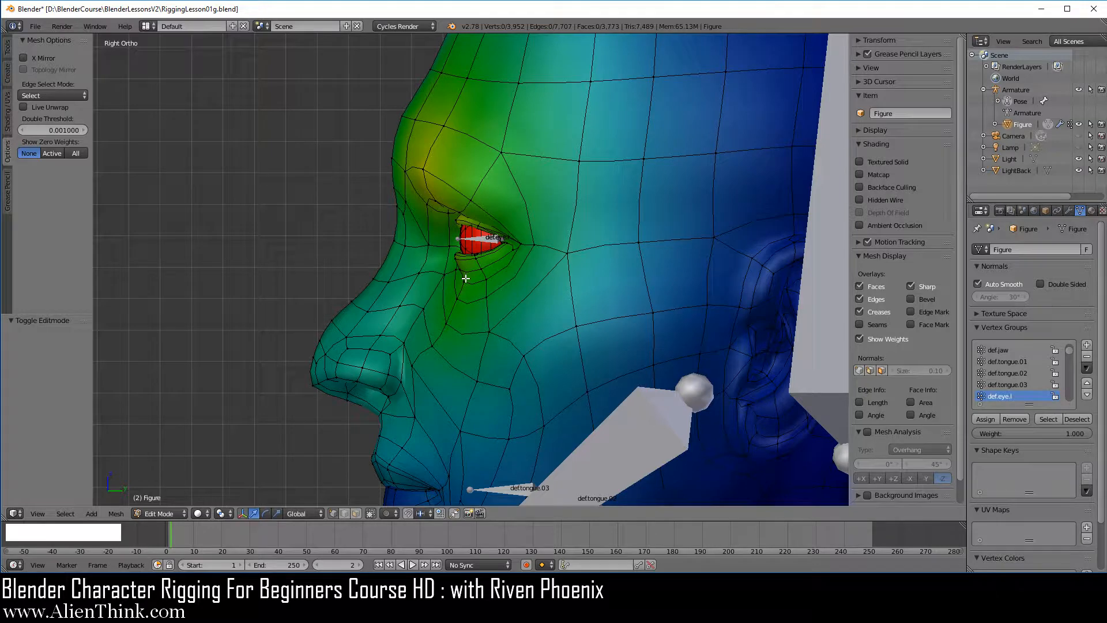
pyautogui.scroll(3, 516, 294)
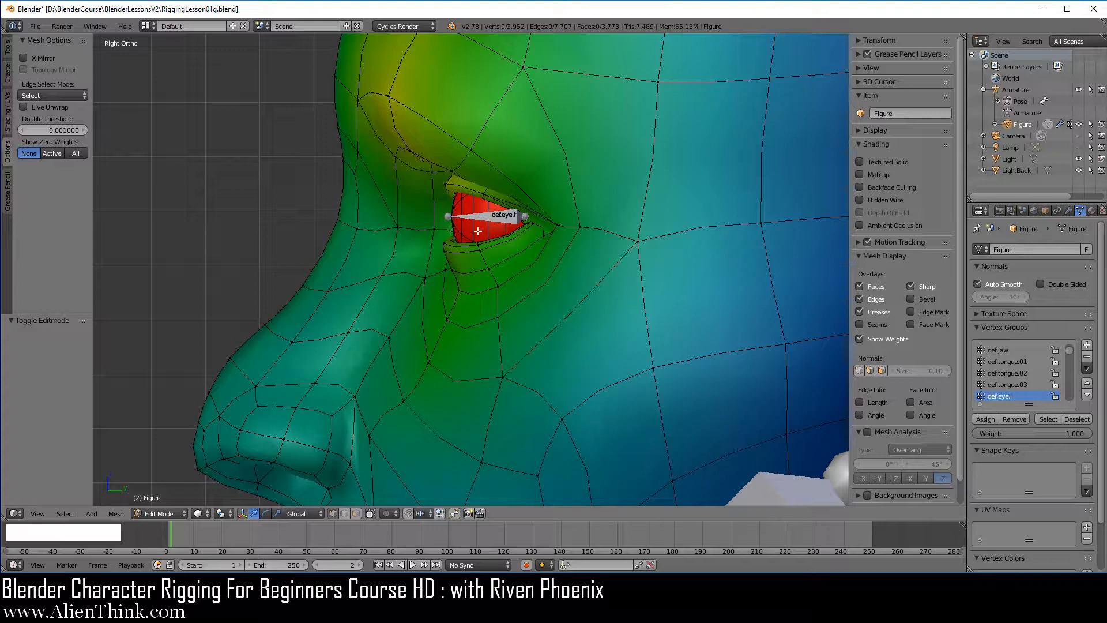
# Step: Shorten the eye bone in the Armature's Edit Mode by moving its front tip 0.002 along Y into the eyeball
pyautogui.click(1019, 90)
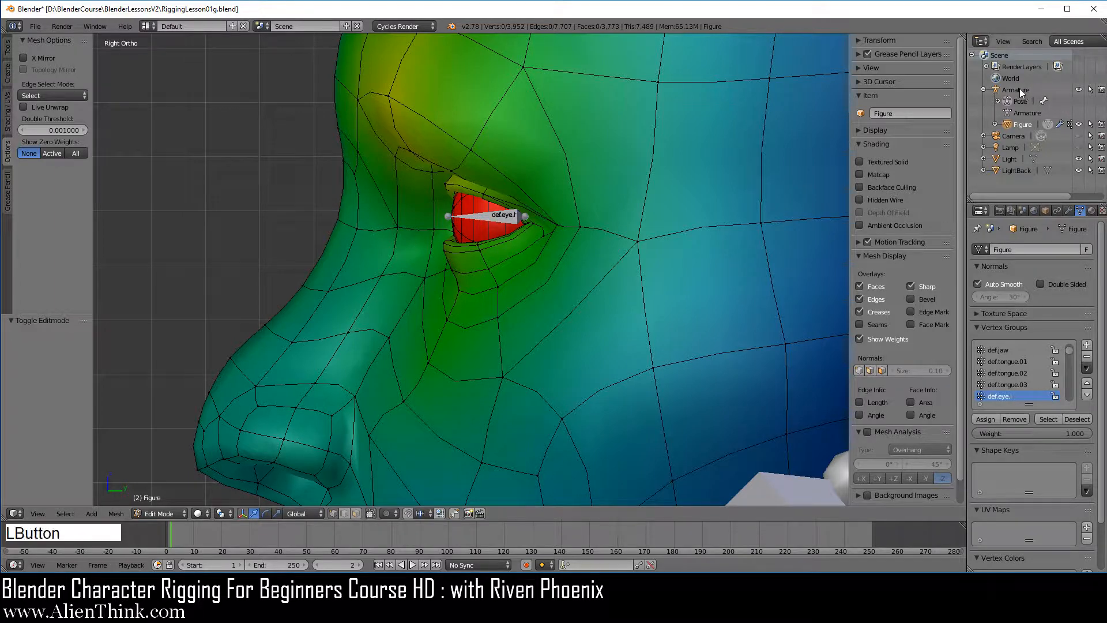
pyautogui.press('Tab')
pyautogui.scroll(4, 447, 236)
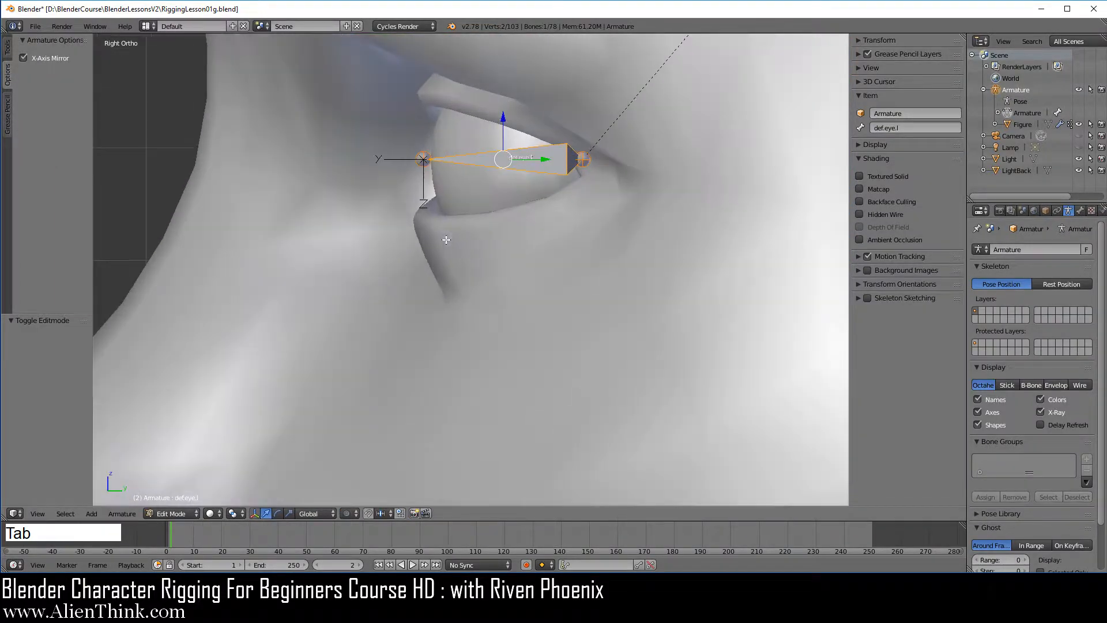
pyautogui.rightClick(432, 169)
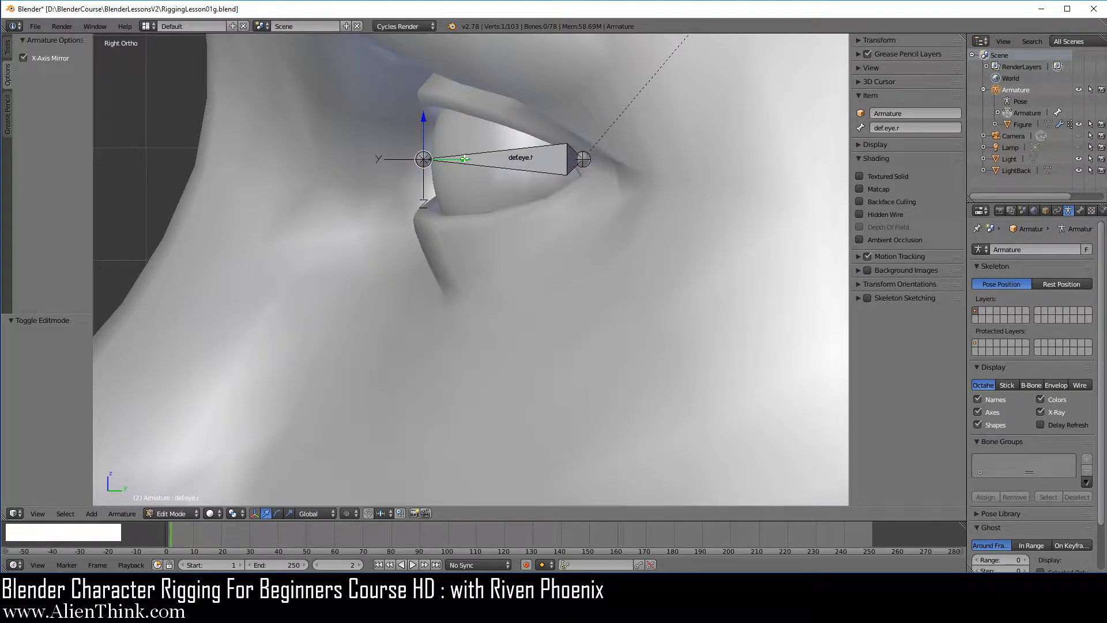
pyautogui.moveTo(474, 164); pyautogui.dragTo(490, 158)
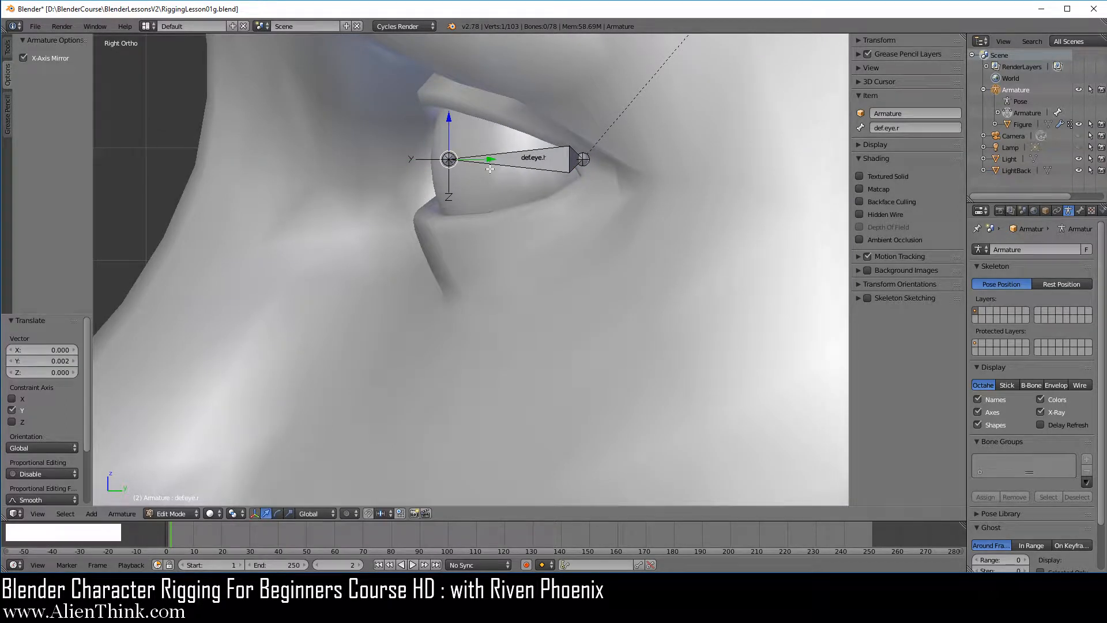
pyautogui.scroll(-4, 553, 250)
pyautogui.press('Tab')
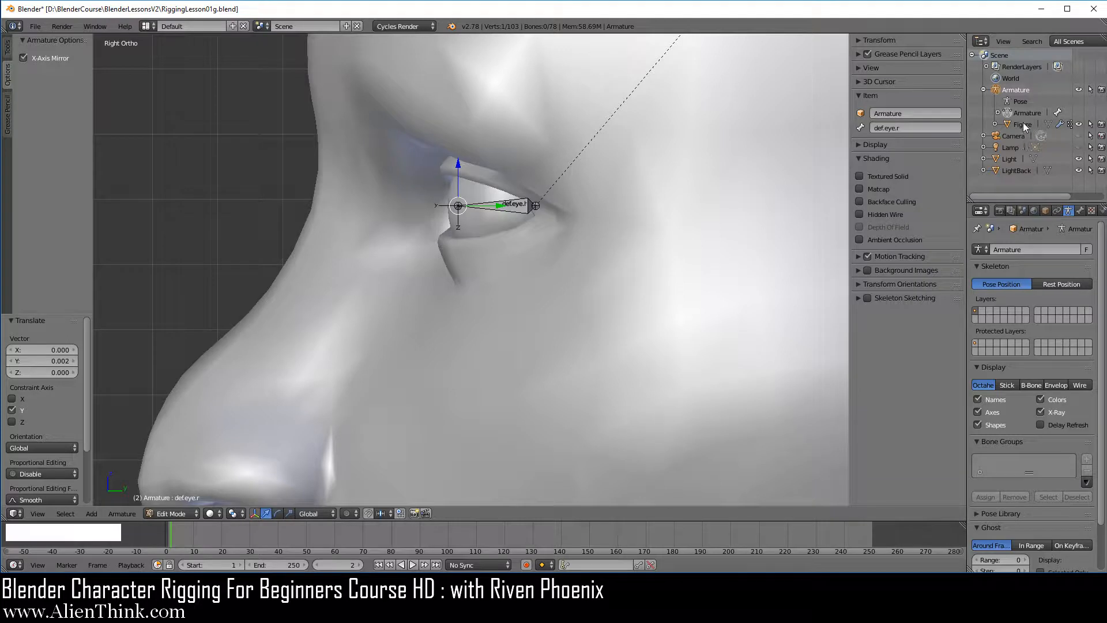
# Step: Parent the Figure to the Armature again with automatic weights
pyautogui.click(1023, 124)
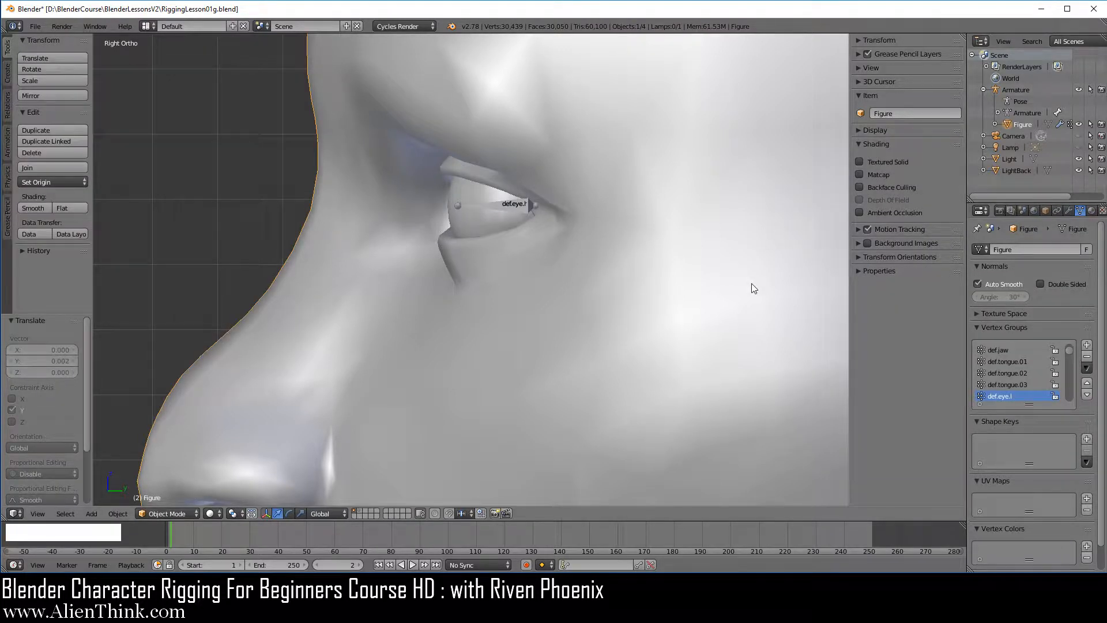
pyautogui.keyDown('shift'); pyautogui.click(1015, 89); pyautogui.keyUp('shift')
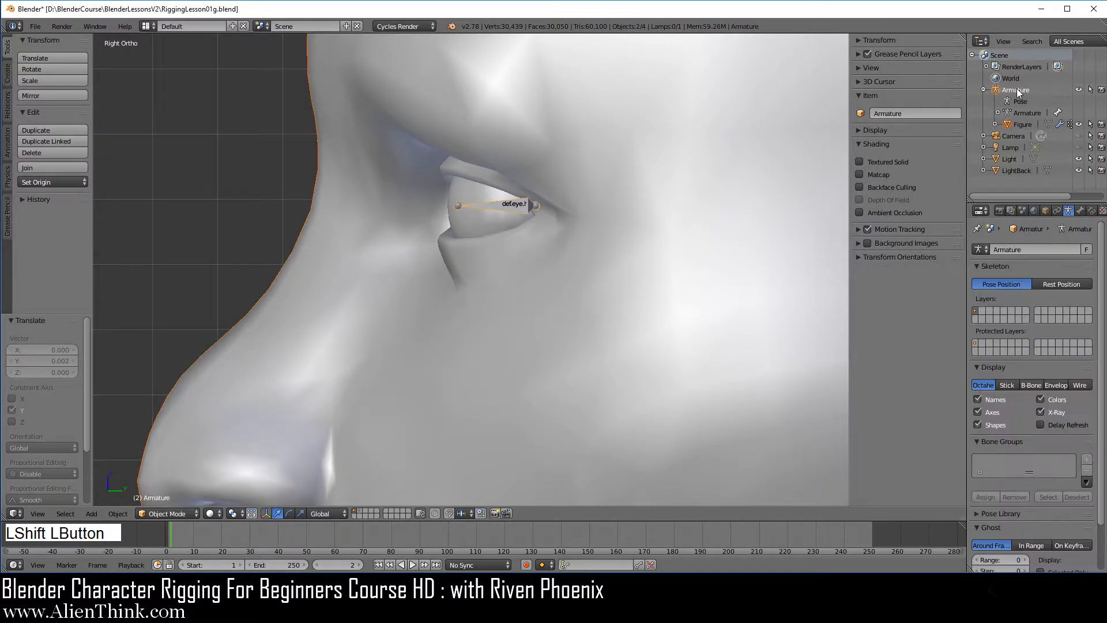
pyautogui.hotkey('ctrl', 'p')
pyautogui.click(605, 287)
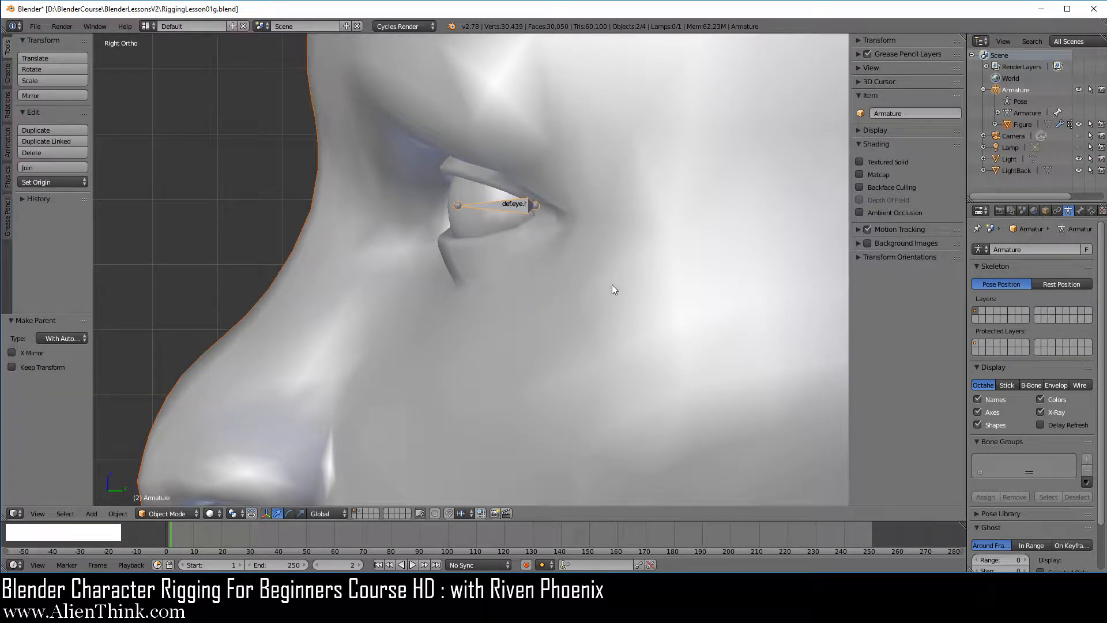
# Step: Enter Edit Mode on the Figure and examine the def.eye.l weights around the eye from the side, at an angle and from the front
pyautogui.rightClick(685, 218)
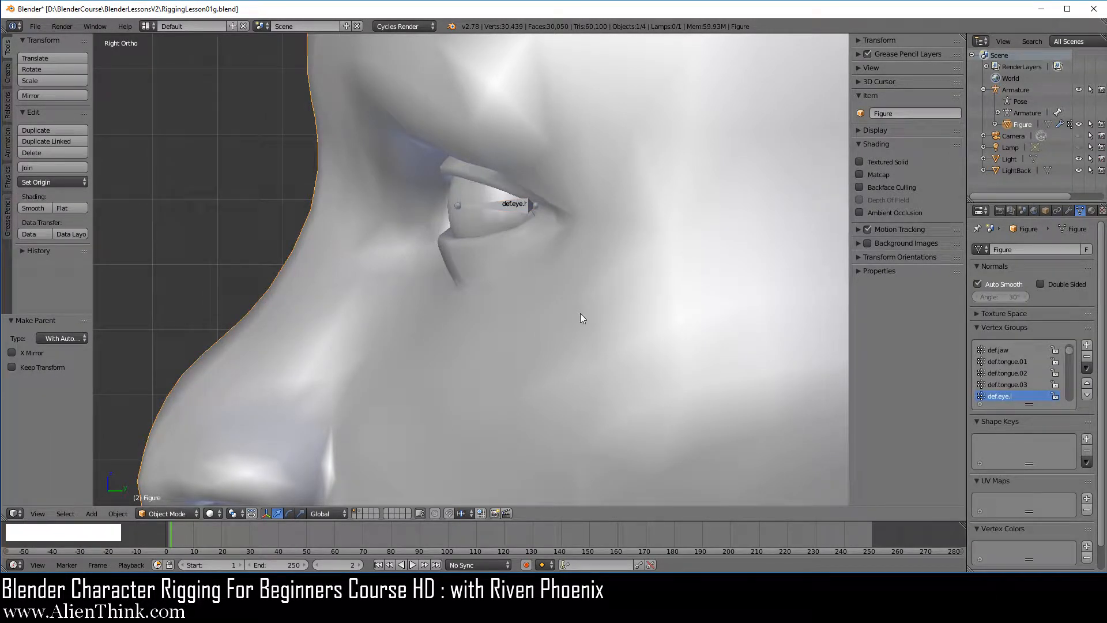
pyautogui.press('Tab')
pyautogui.scroll(4, 569, 286)
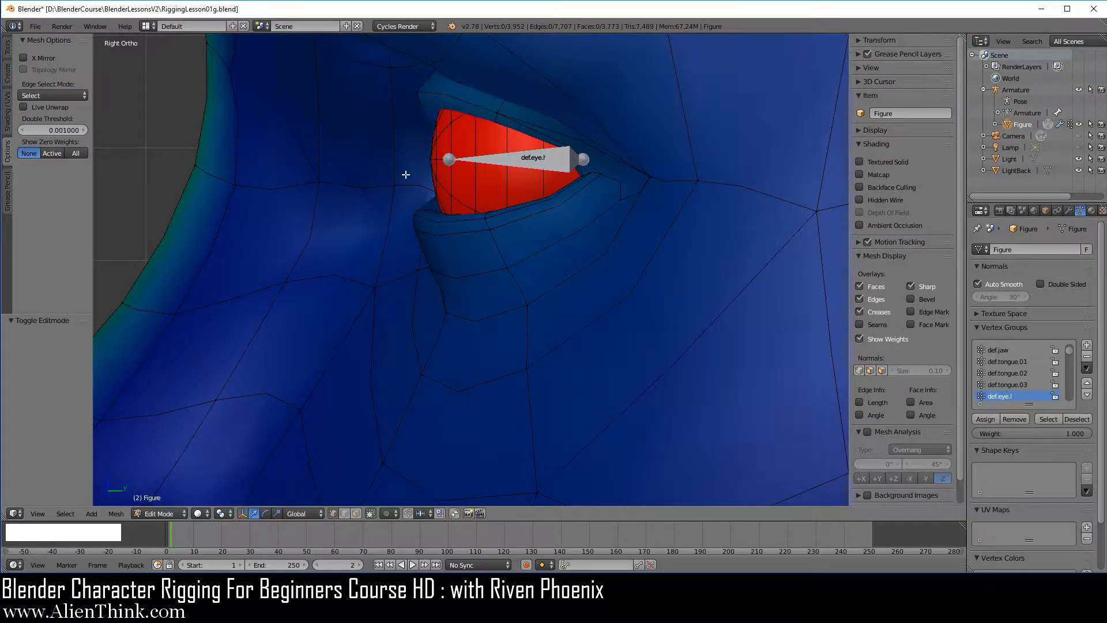
pyautogui.scroll(-5, 573, 294)
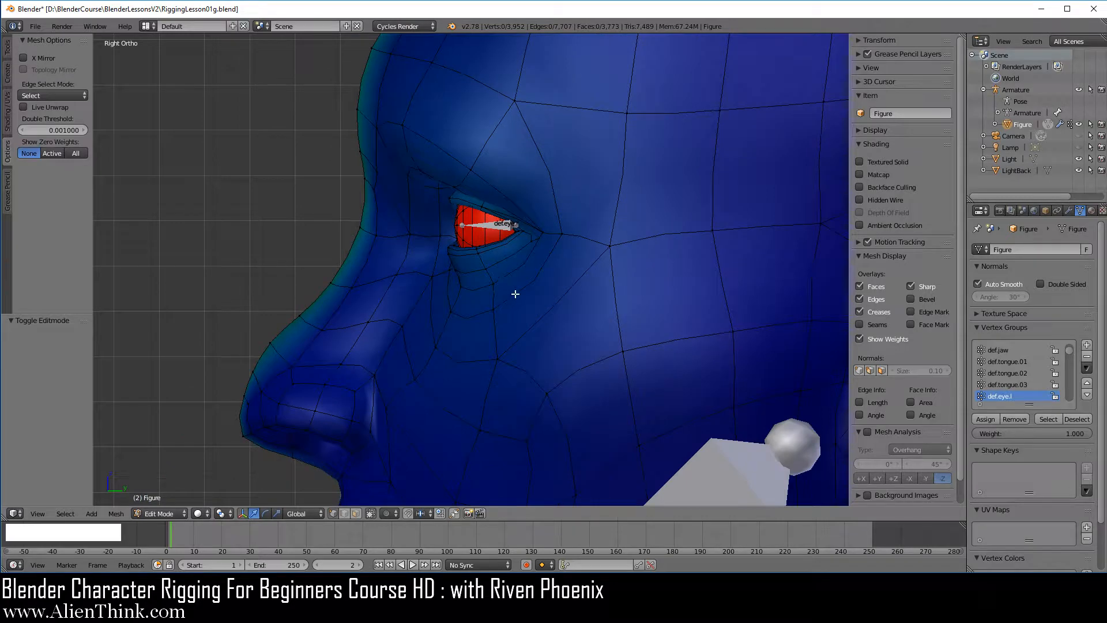
pyautogui.moveTo(546, 281); pyautogui.dragTo(528, 334, button='middle')
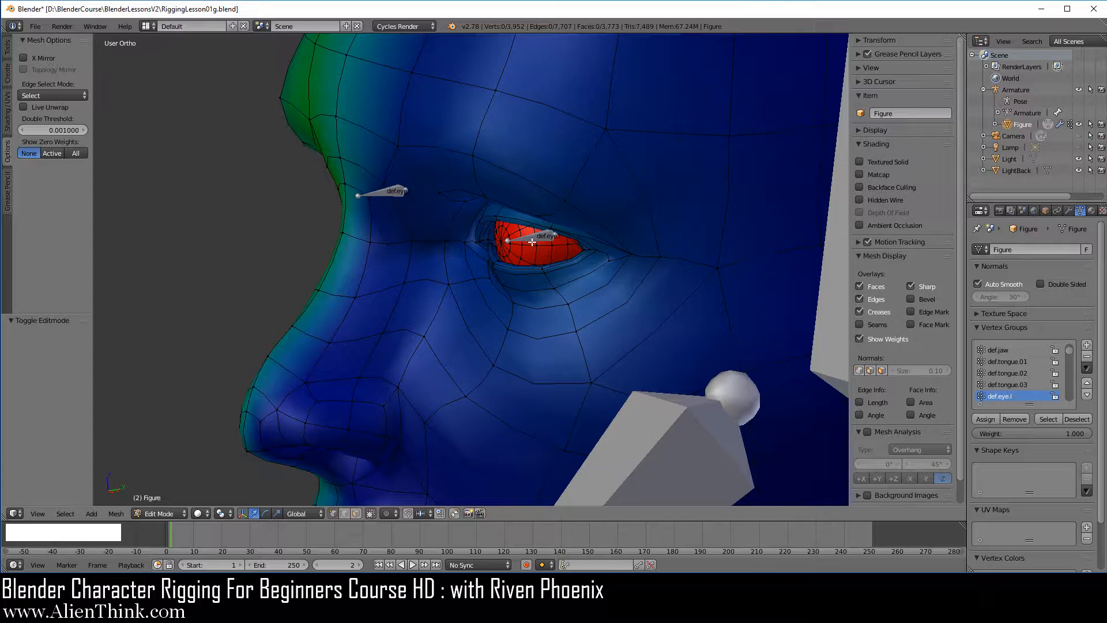
pyautogui.moveTo(532, 242); pyautogui.dragTo(507, 311, button='middle')
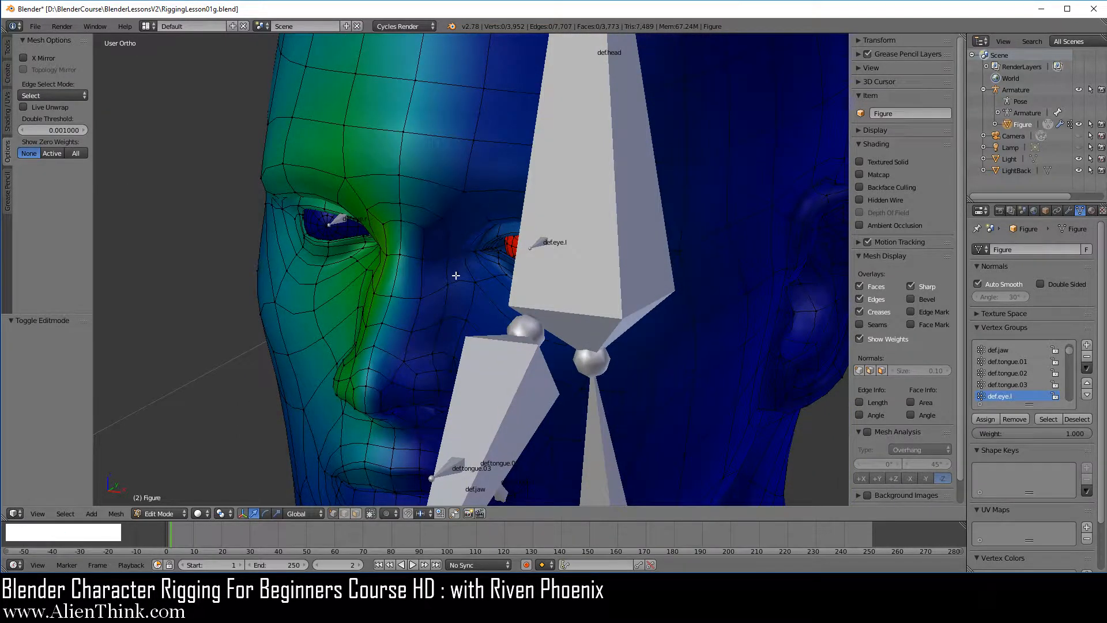
pyautogui.press('KP_1')
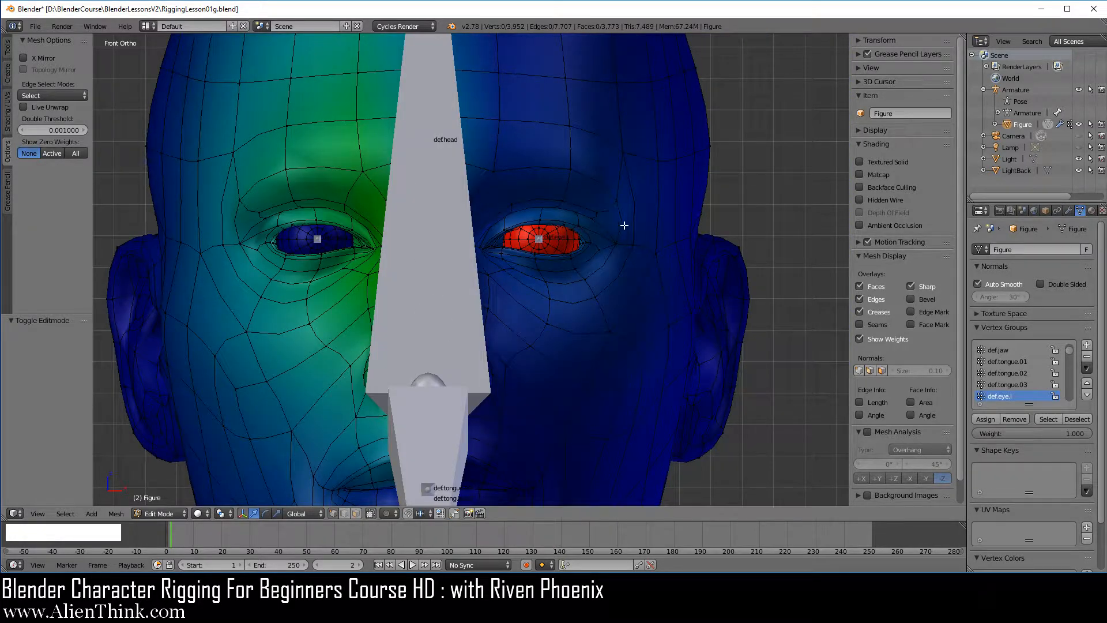
pyautogui.scroll(2, 585, 197)
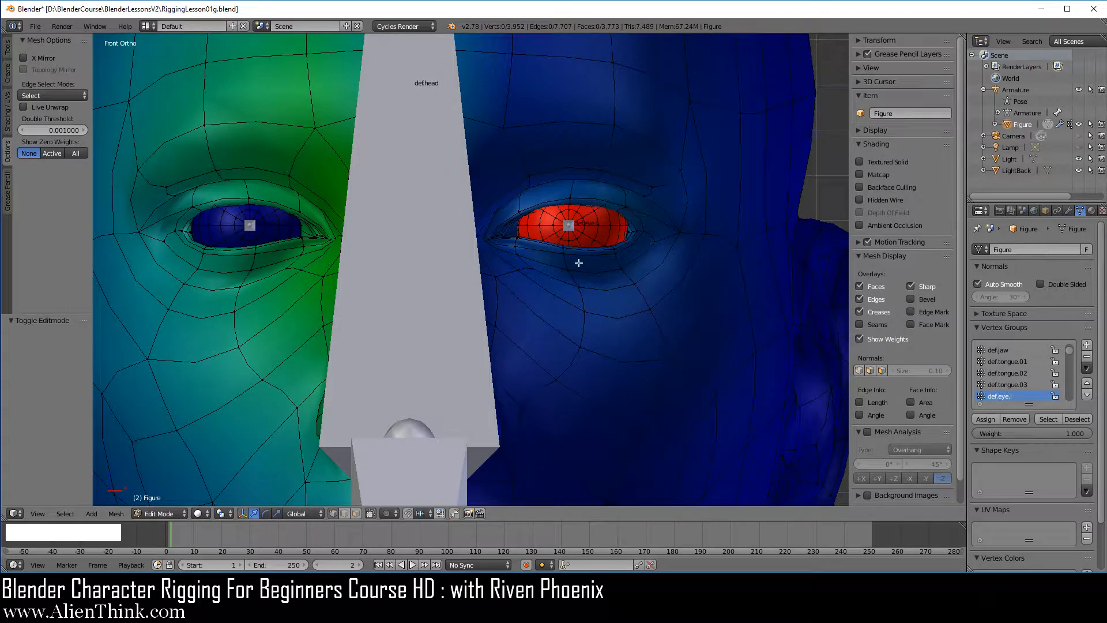
# Step: Test the def.eye.l bone with a free trackball rotation in the Armature's Pose Mode and cancel it
pyautogui.click(1020, 91)
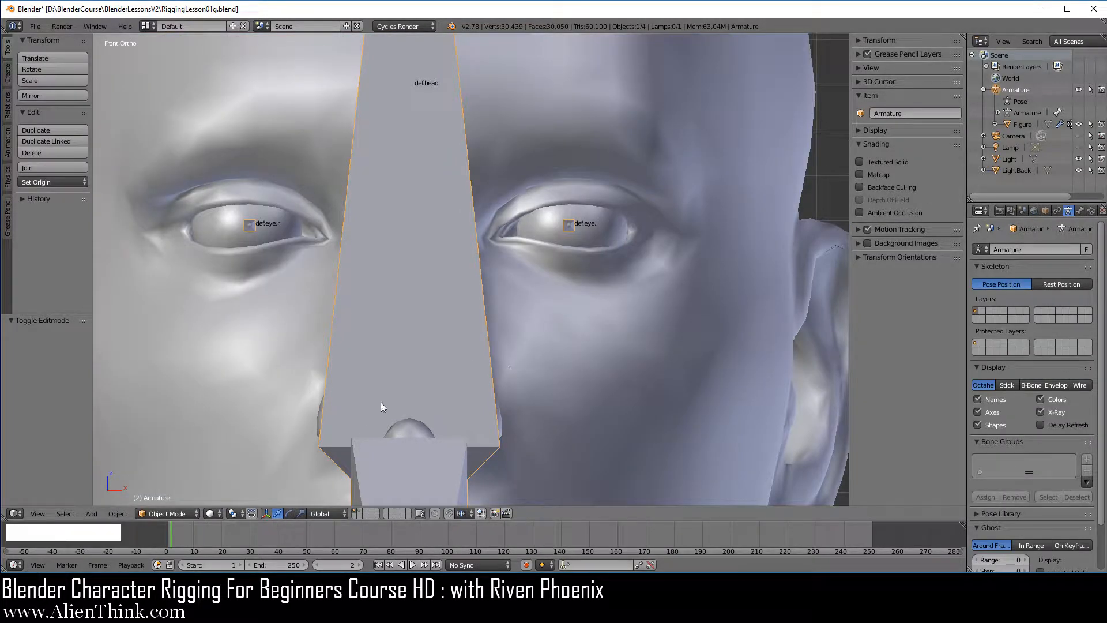
pyautogui.click(167, 513)
pyautogui.click(183, 472)
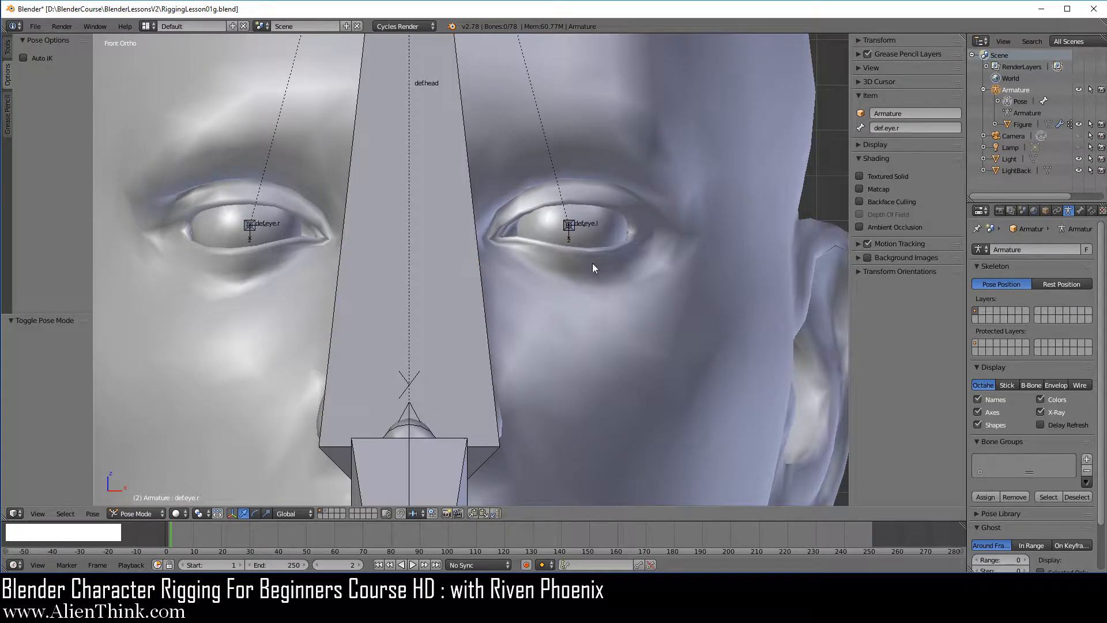
pyautogui.rightClick(572, 224)
pyautogui.press('r')
pyautogui.press('r')
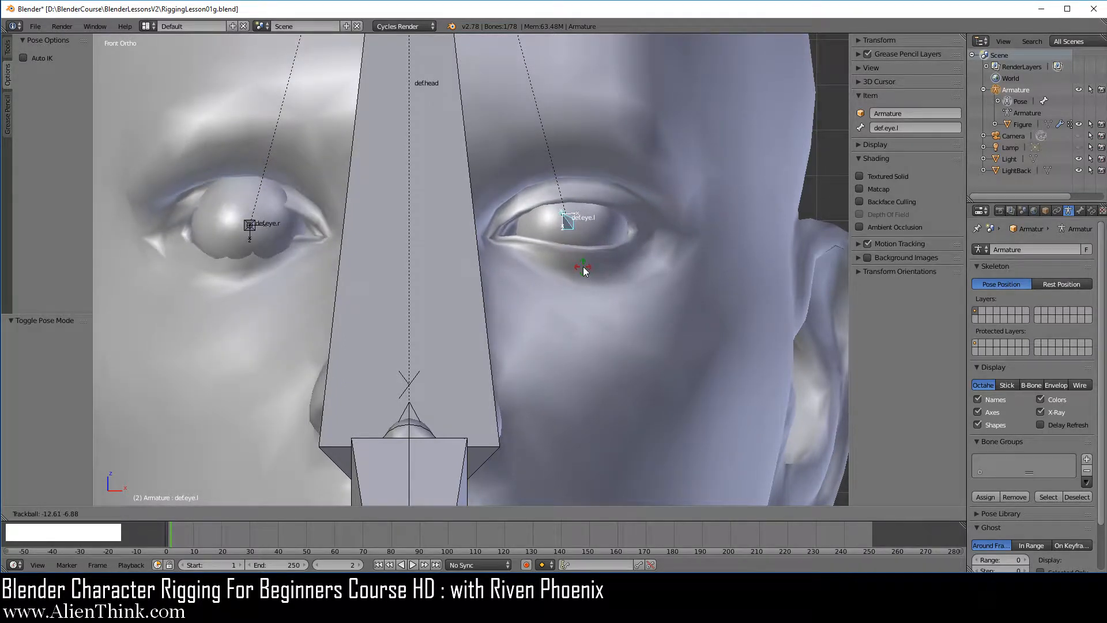
pyautogui.rightClick(583, 266)
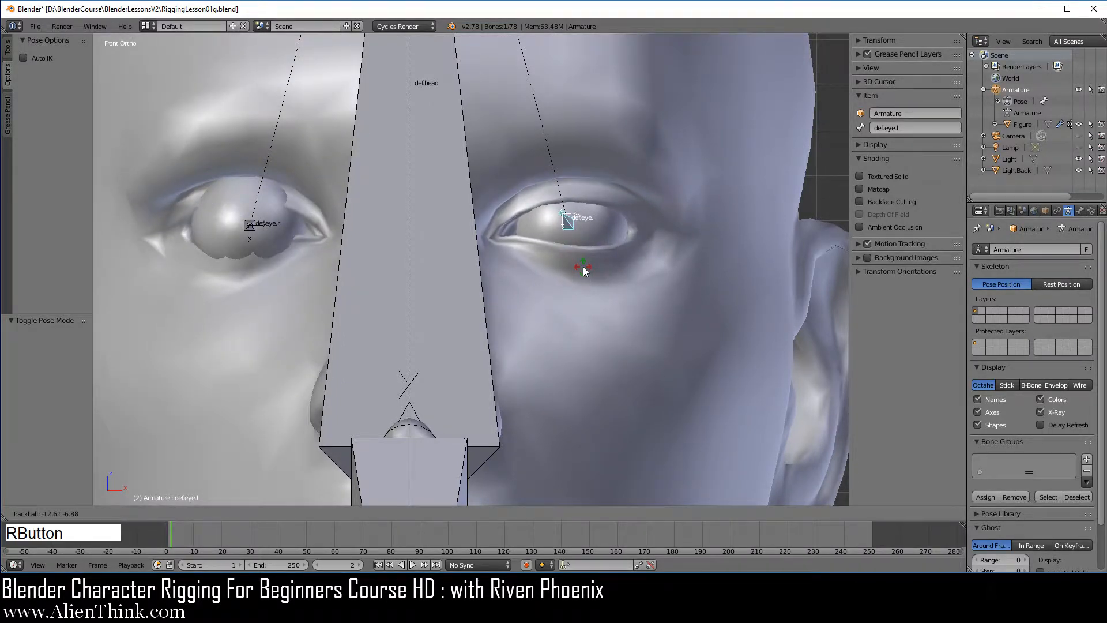
# Step: Compare the vertex weights of an eyeball vertex and a vertex below the eye in the Figure's Edit Mode
pyautogui.rightClick(665, 334)
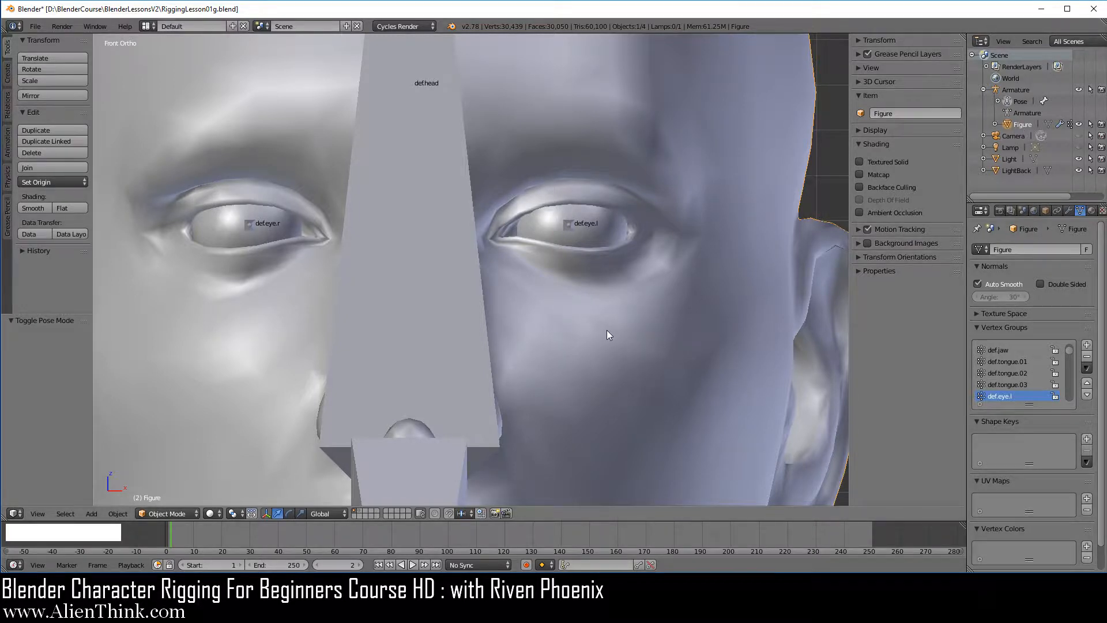
pyautogui.press('Tab')
pyautogui.scroll(-4, 603, 332)
pyautogui.keyDown('shift'); pyautogui.moveTo(602, 332); pyautogui.dragTo(625, 309, button='middle'); pyautogui.keyUp('shift')
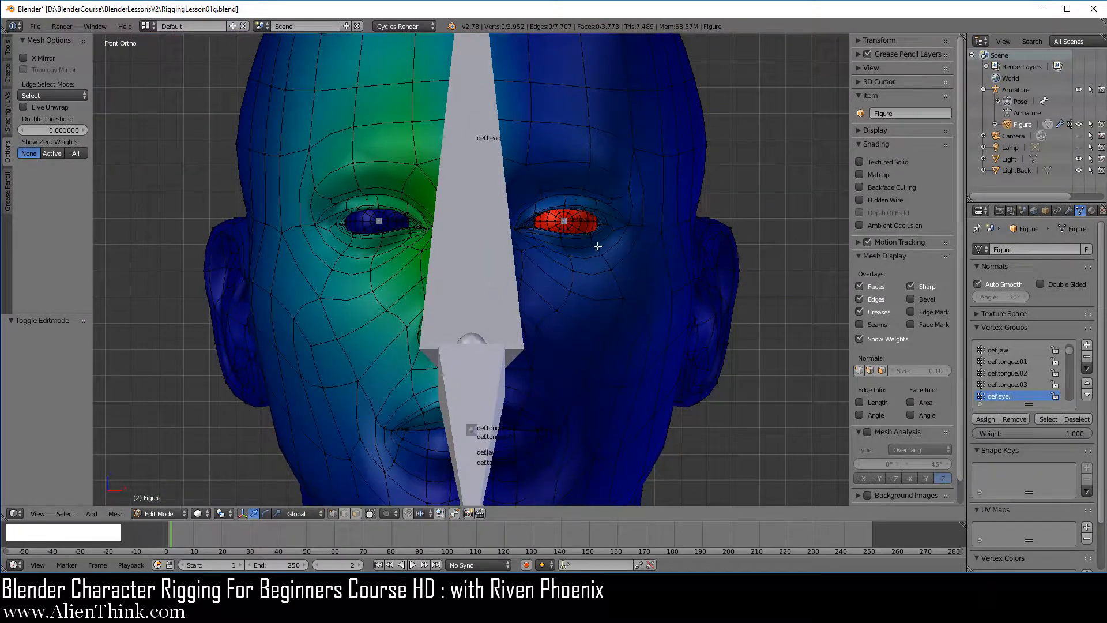
pyautogui.rightClick(579, 221)
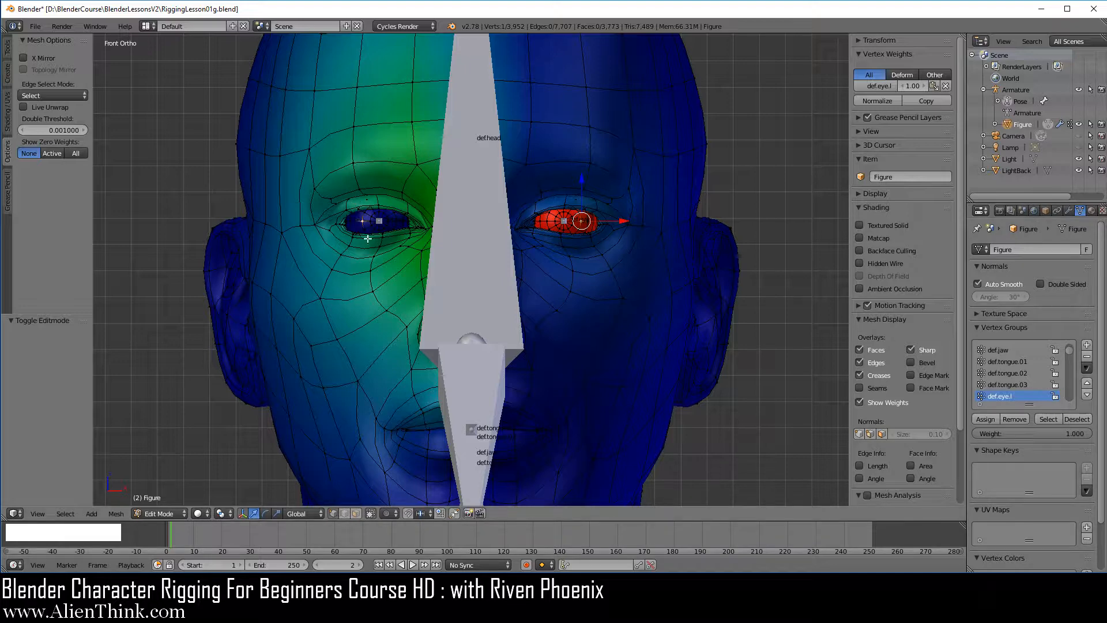
pyautogui.rightClick(342, 255)
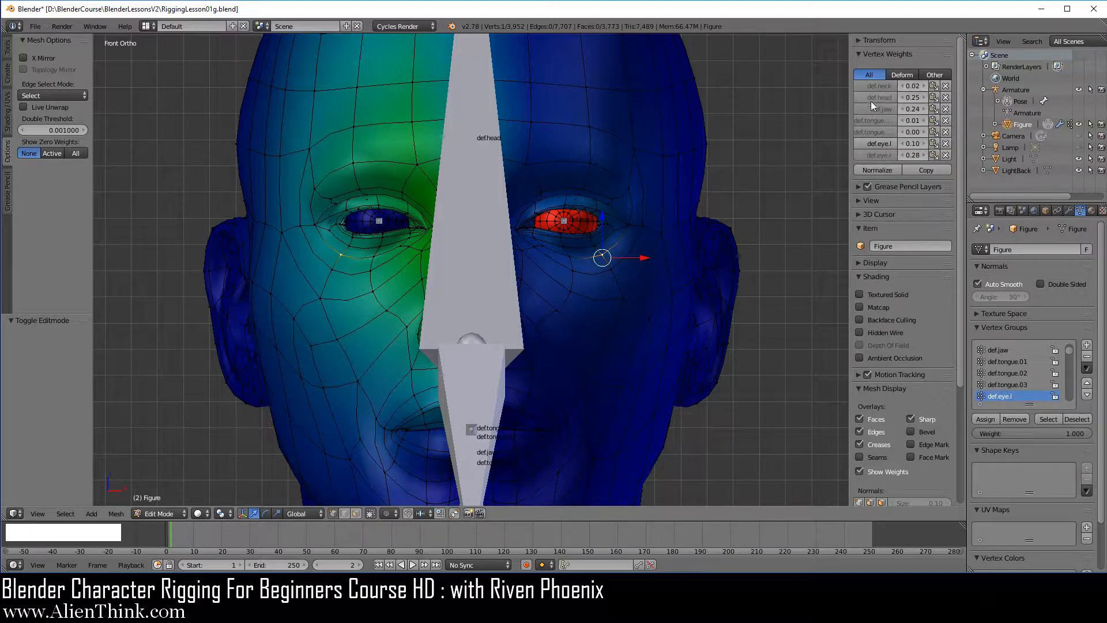
pyautogui.rightClick(599, 254)
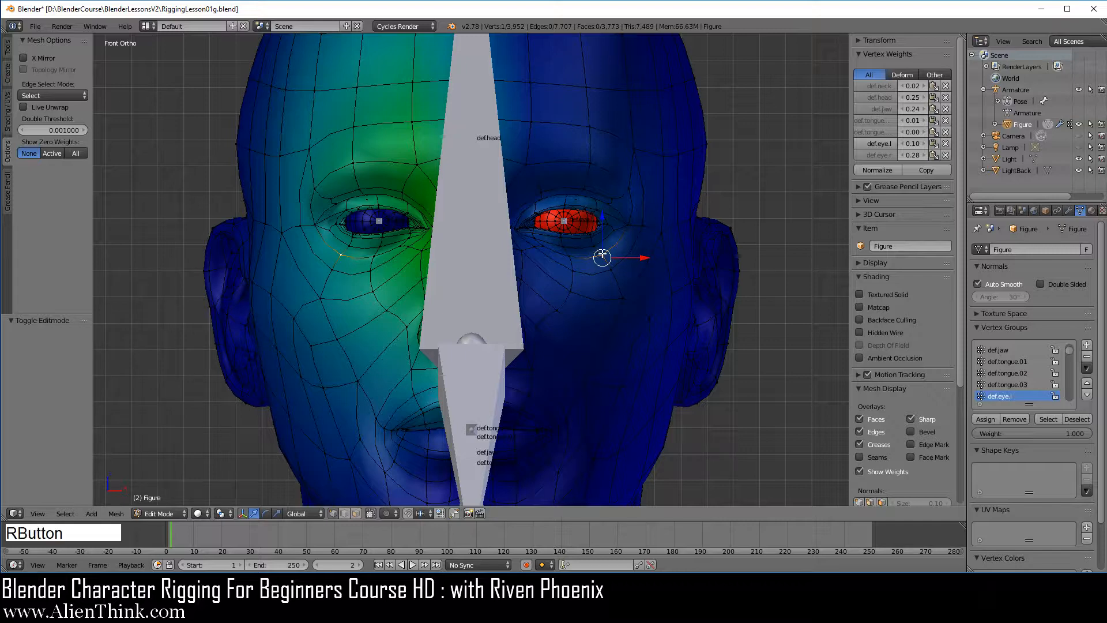
pyautogui.rightClick(581, 219)
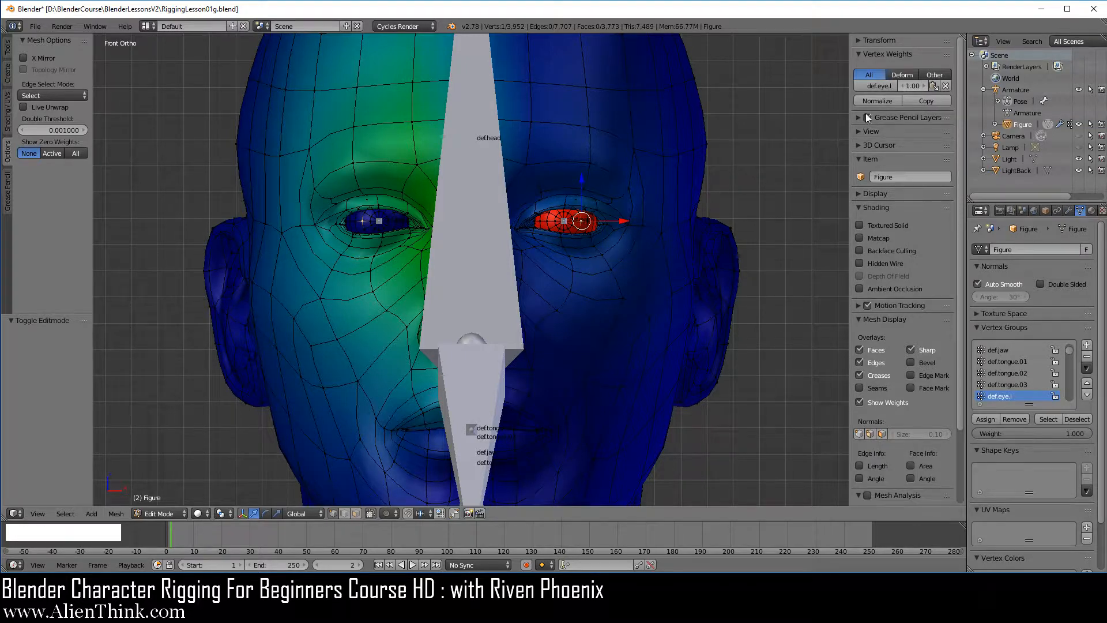
# Step: Make def.eye.l the active vertex group, select all vertices assigned to it, and show the weight tools
pyautogui.click(884, 84)
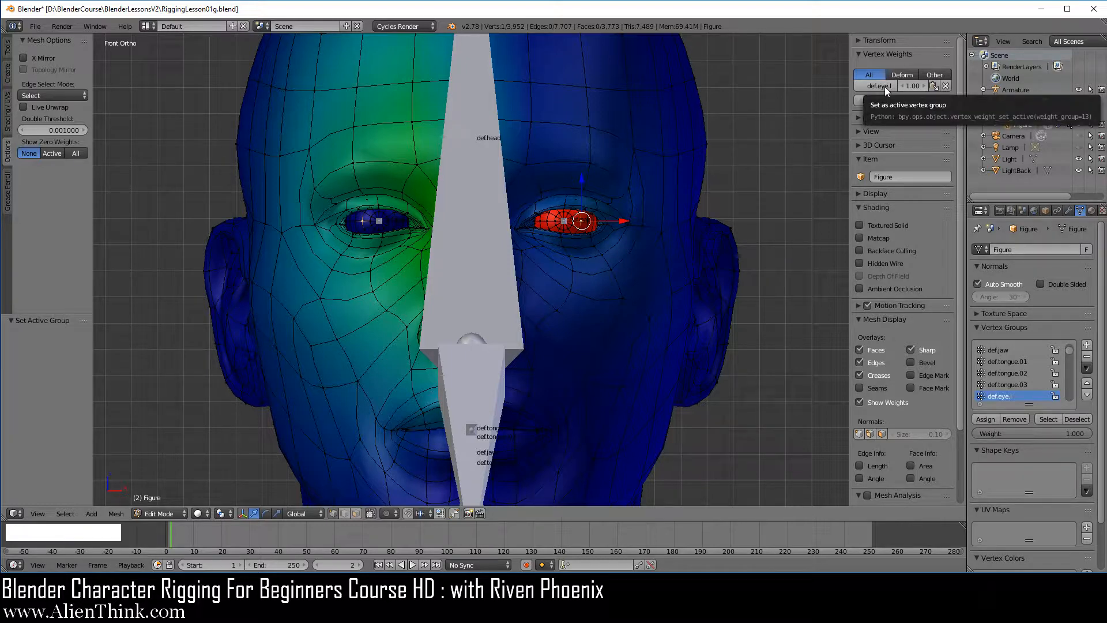
pyautogui.click(1047, 419)
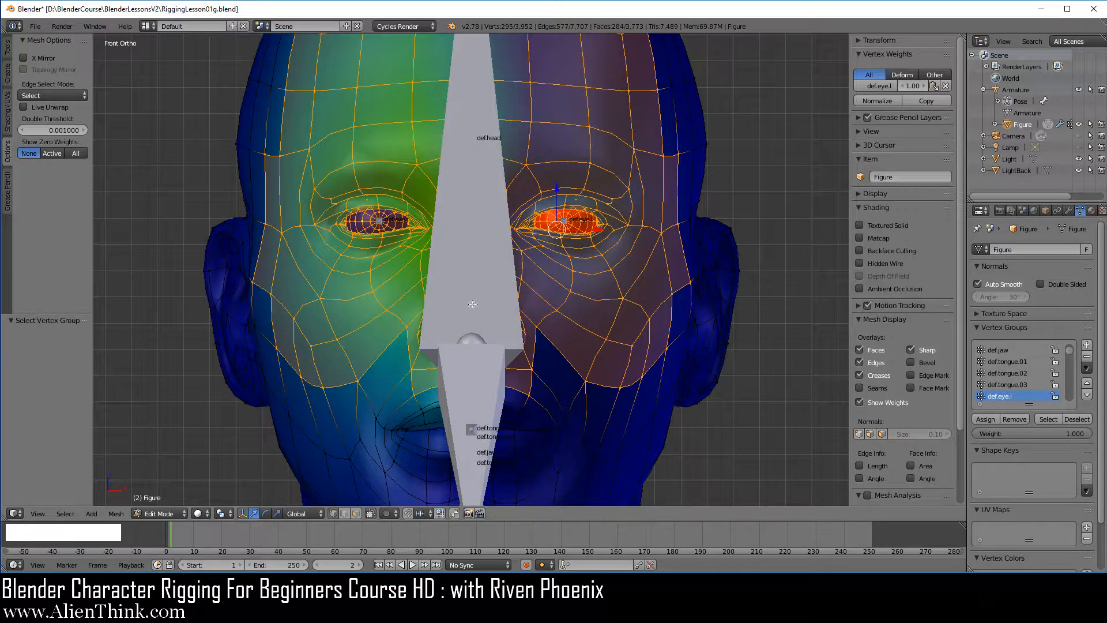
pyautogui.keyDown('shift'); pyautogui.moveTo(602, 259); pyautogui.dragTo(605, 319, button='middle'); pyautogui.keyUp('shift')
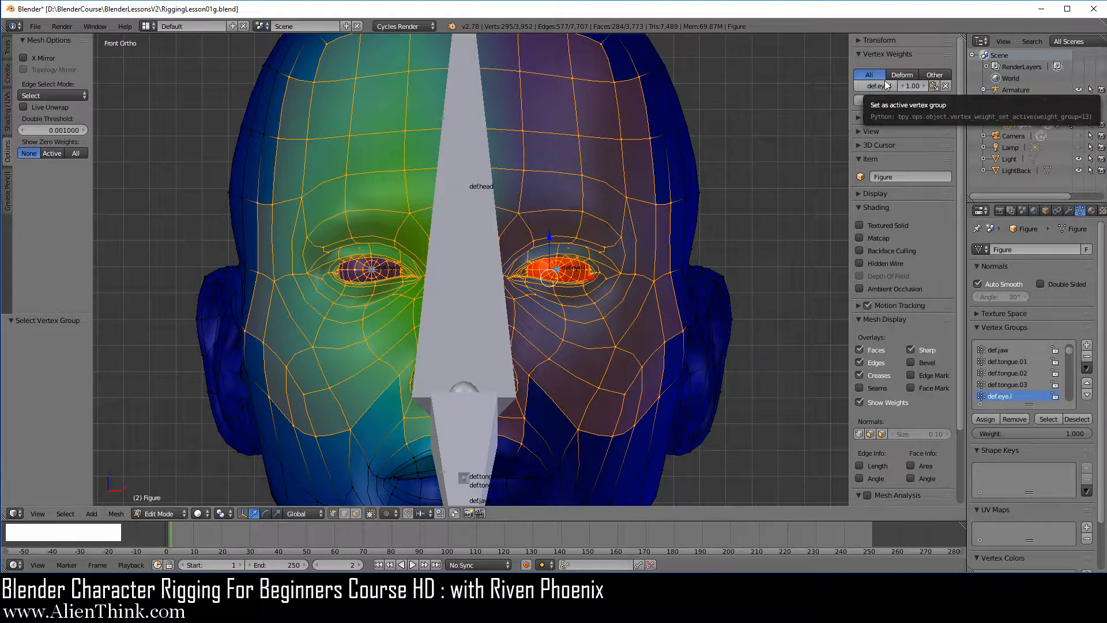
pyautogui.click(9, 49)
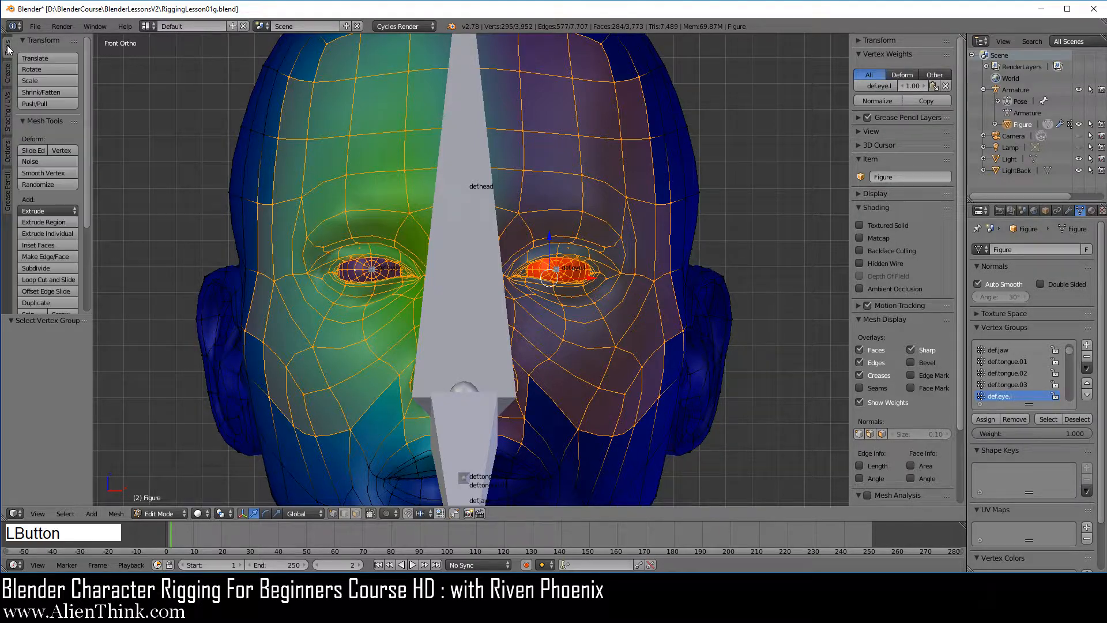
pyautogui.click(40, 38)
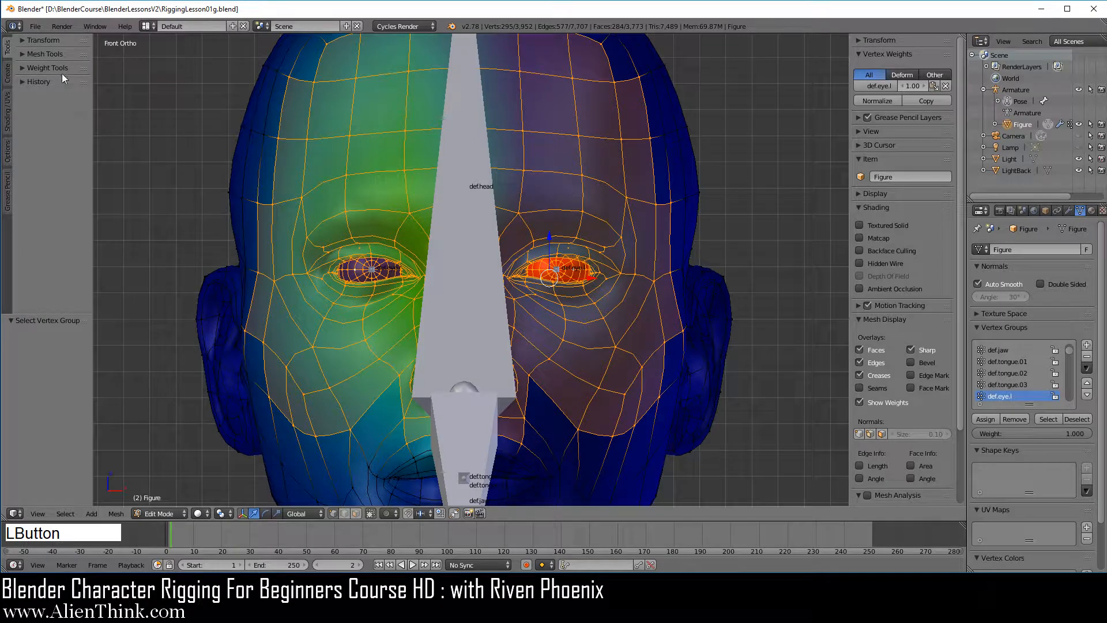
pyautogui.click(60, 67)
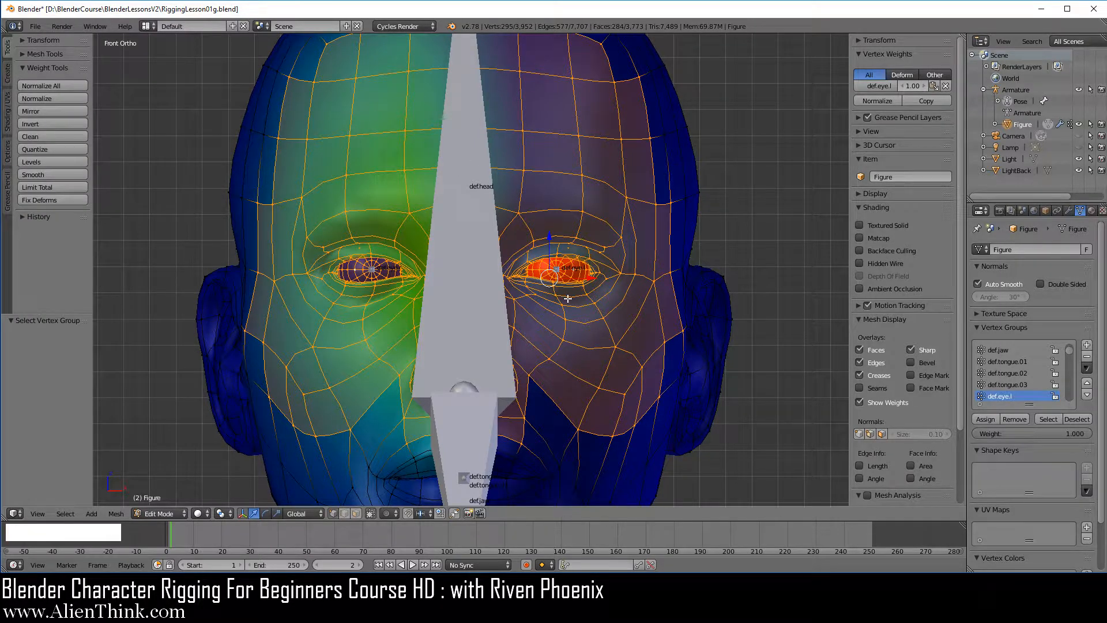
# Step: Try the Clean weight tool on the active def.eye.l group and adjust its limit
pyautogui.click(55, 136)
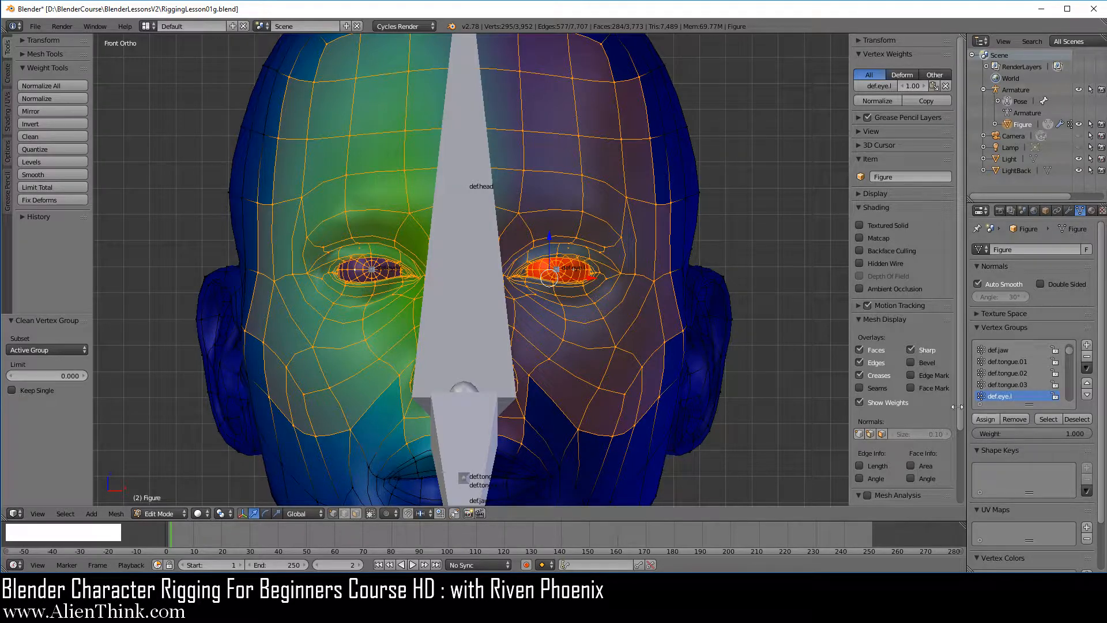
pyautogui.scroll(5, 640, 346)
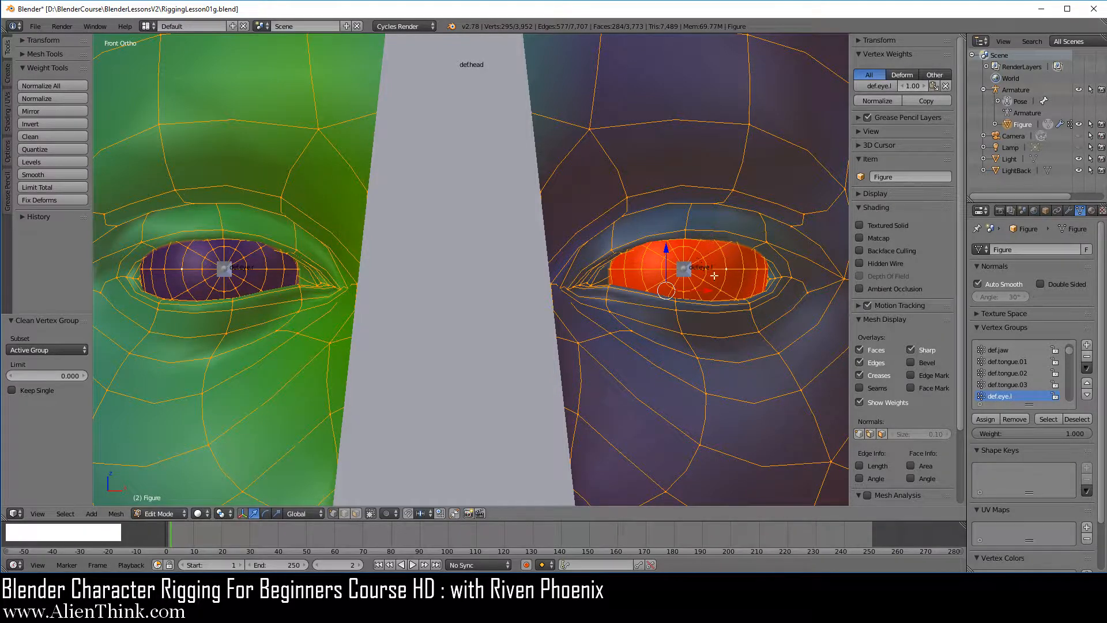
pyautogui.scroll(-4, 720, 268)
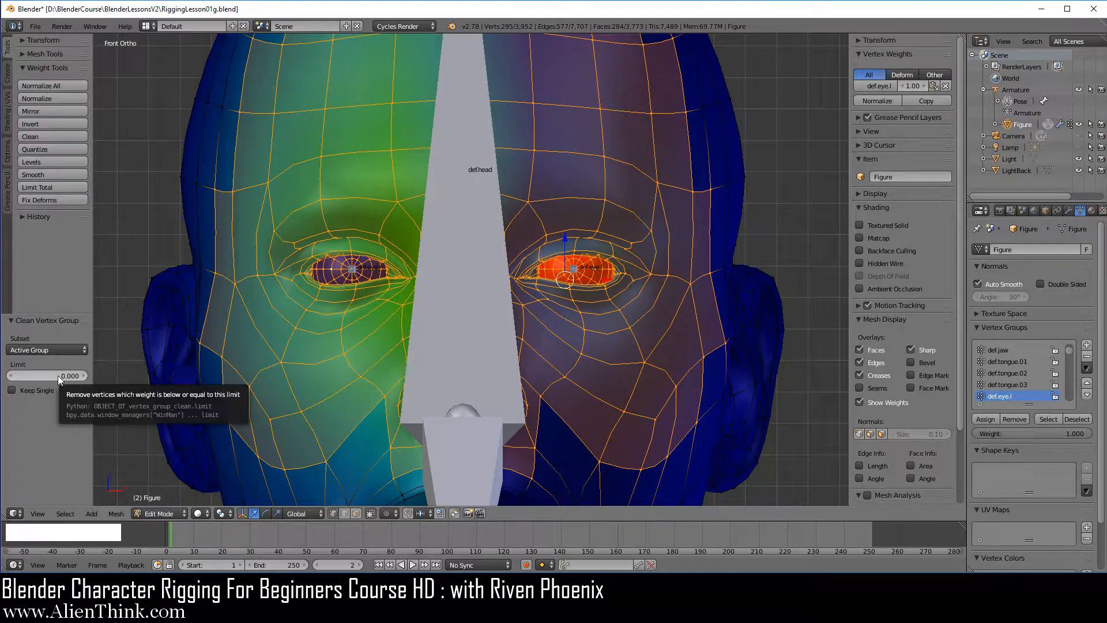
pyautogui.moveTo(48, 378)
pyautogui.mouseDown()
pyautogui.moveTo(63, 378)
pyautogui.moveTo(52, 378)
pyautogui.mouseUp()
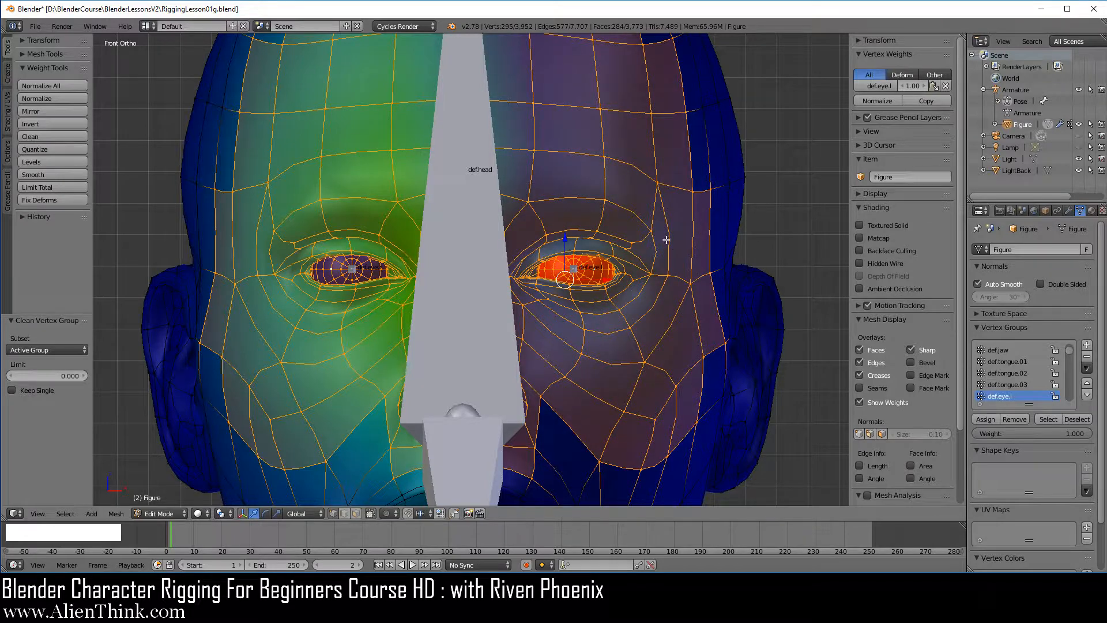
# Step: Check a forehead vertex's weights, clean the def.eye.l group with a limit of 0.750, and inspect a vertex below the eye
pyautogui.press('shift')
pyautogui.keyDown('shift'); pyautogui.rightClick(606, 156); pyautogui.keyUp('shift')
pyautogui.keyDown('shift'); pyautogui.rightClick(607, 156); pyautogui.keyUp('shift')
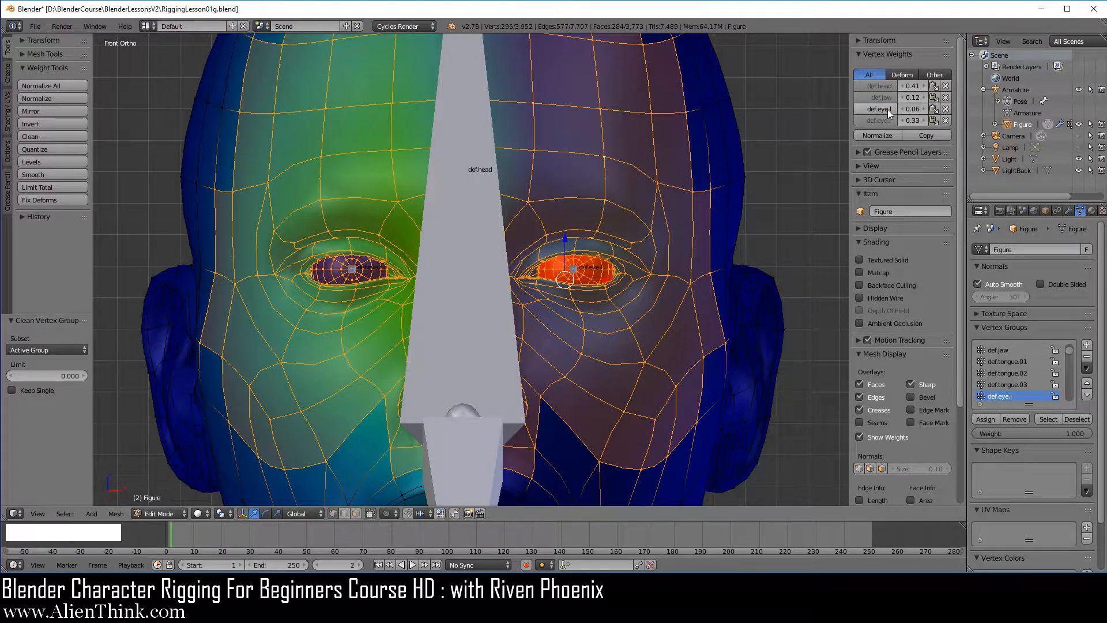
pyautogui.click(51, 136)
pyautogui.moveTo(42, 375); pyautogui.dragTo(71, 376)
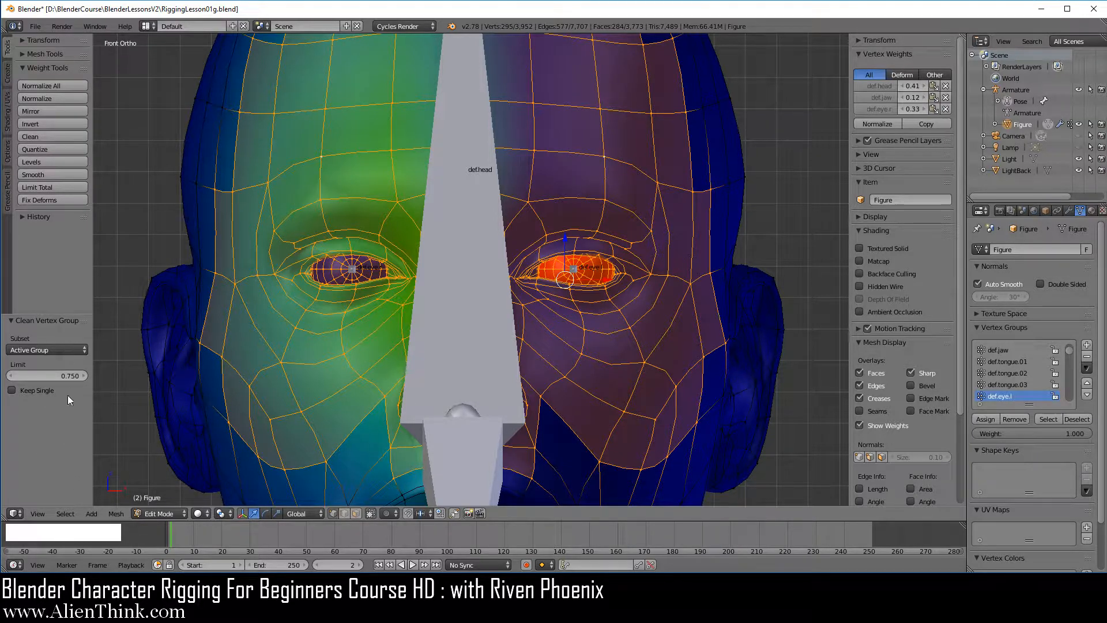
pyautogui.rightClick(620, 313)
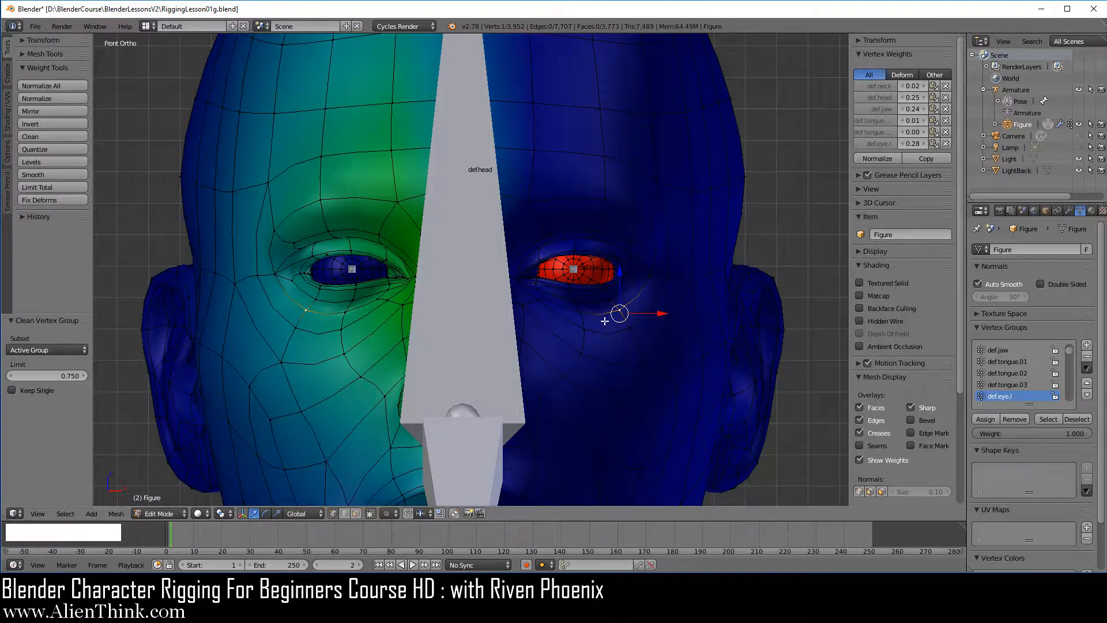
# Step: Test the cleaned def.eye.l influence with a trackball rotation of its bone in Pose Mode and cancel it
pyautogui.click(1021, 89)
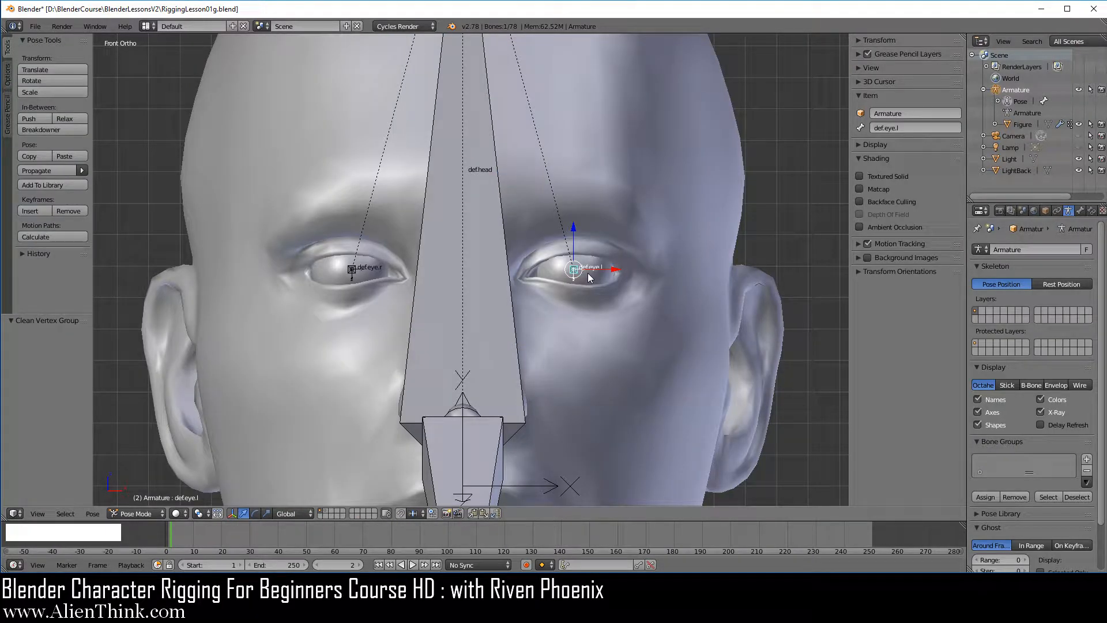
pyautogui.press('r')
pyautogui.press('r')
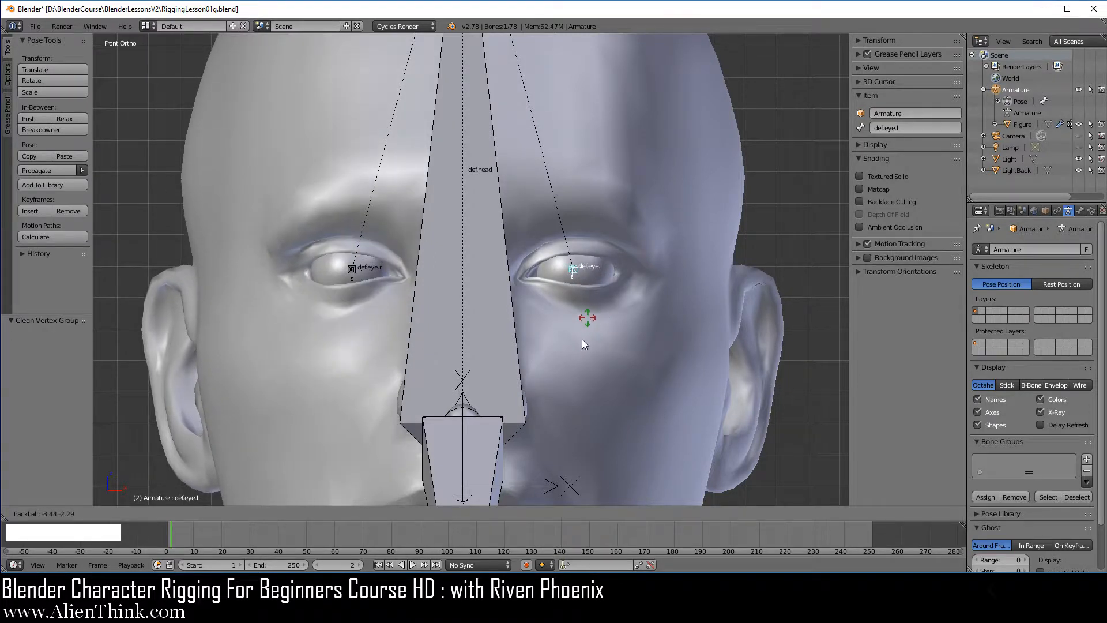
pyautogui.rightClick(593, 330)
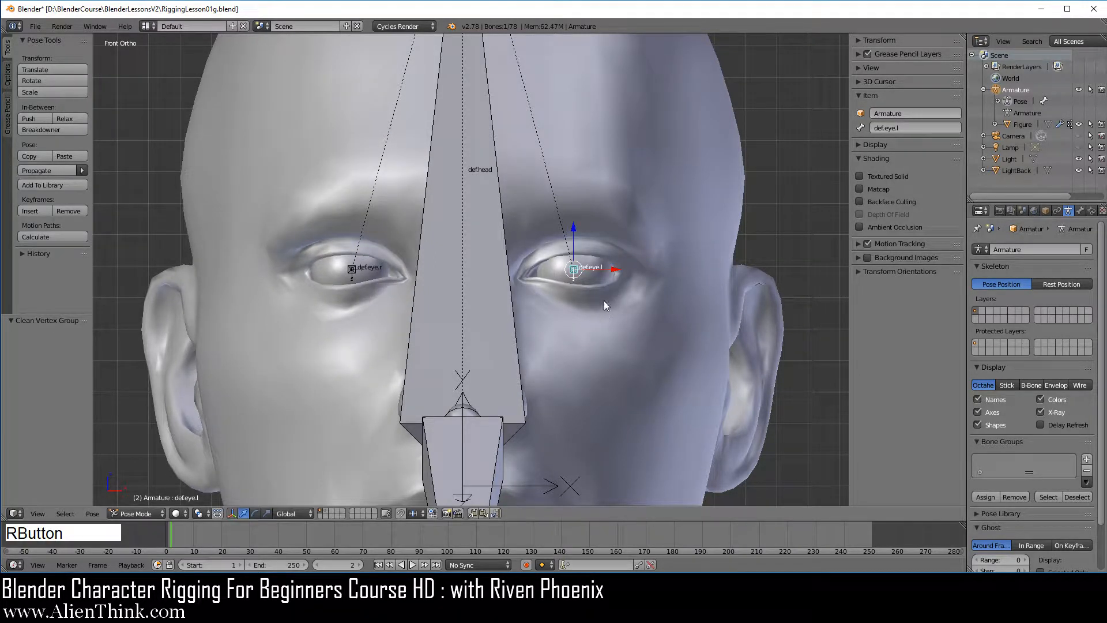
# Step: Inspect the vertex weights of a forehead vertex above the character's left eye on the Figure mesh in Edit Mode
pyautogui.click(1016, 126)
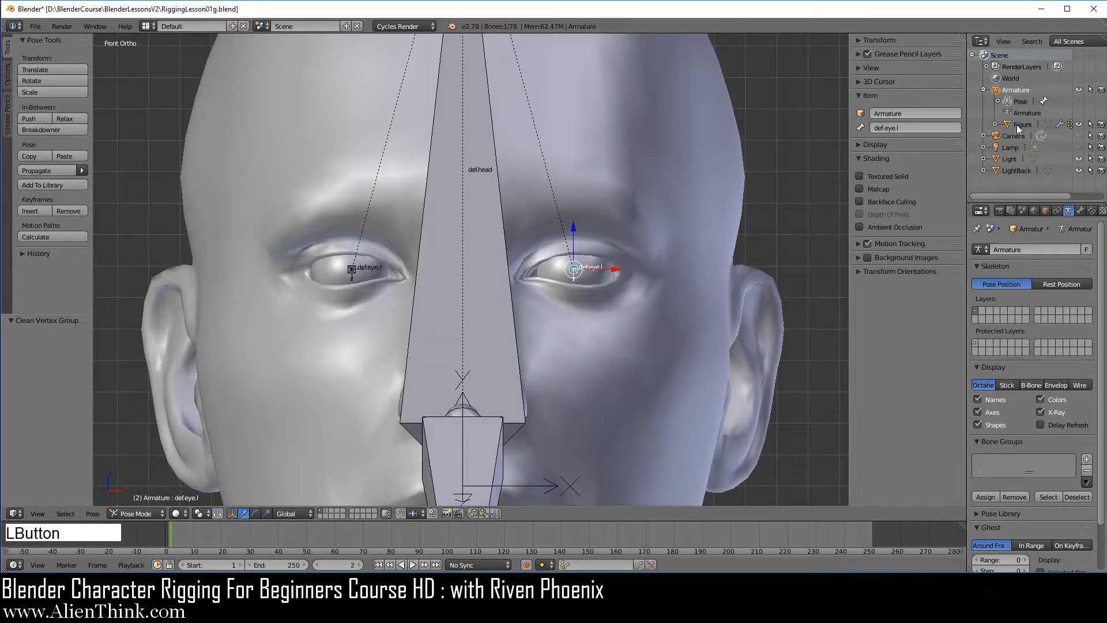
pyautogui.press('Tab')
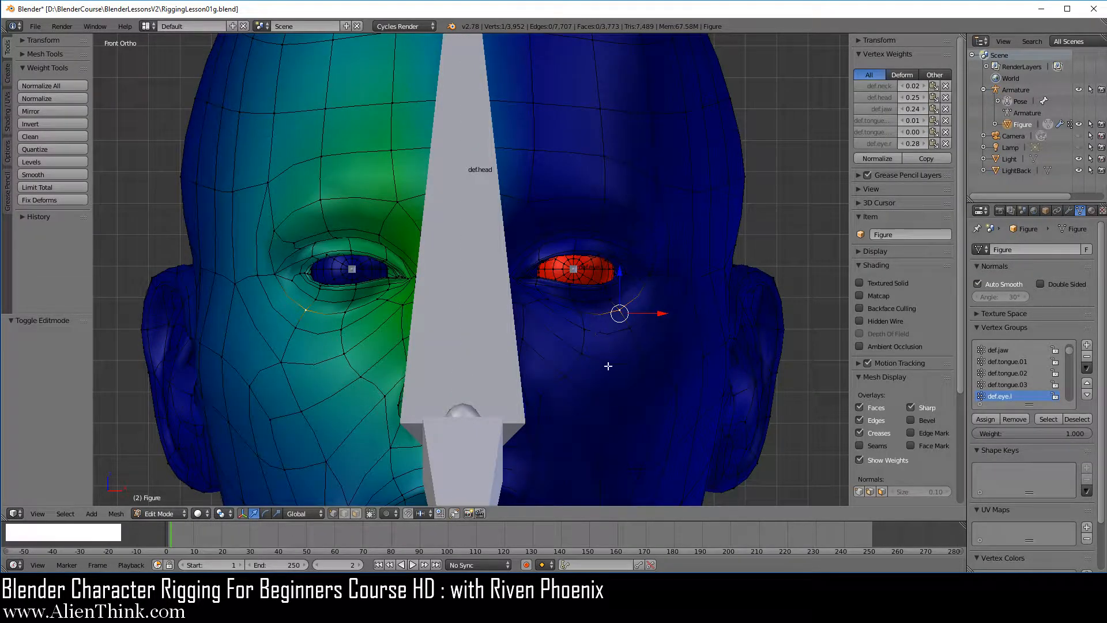
pyautogui.press('a')
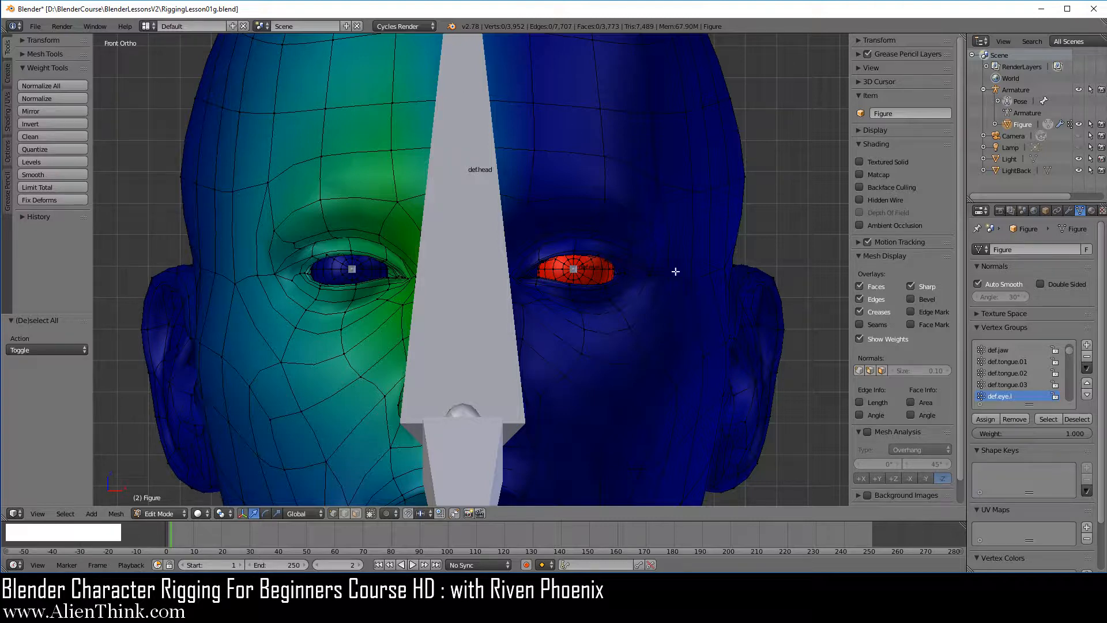
pyautogui.rightClick(601, 157)
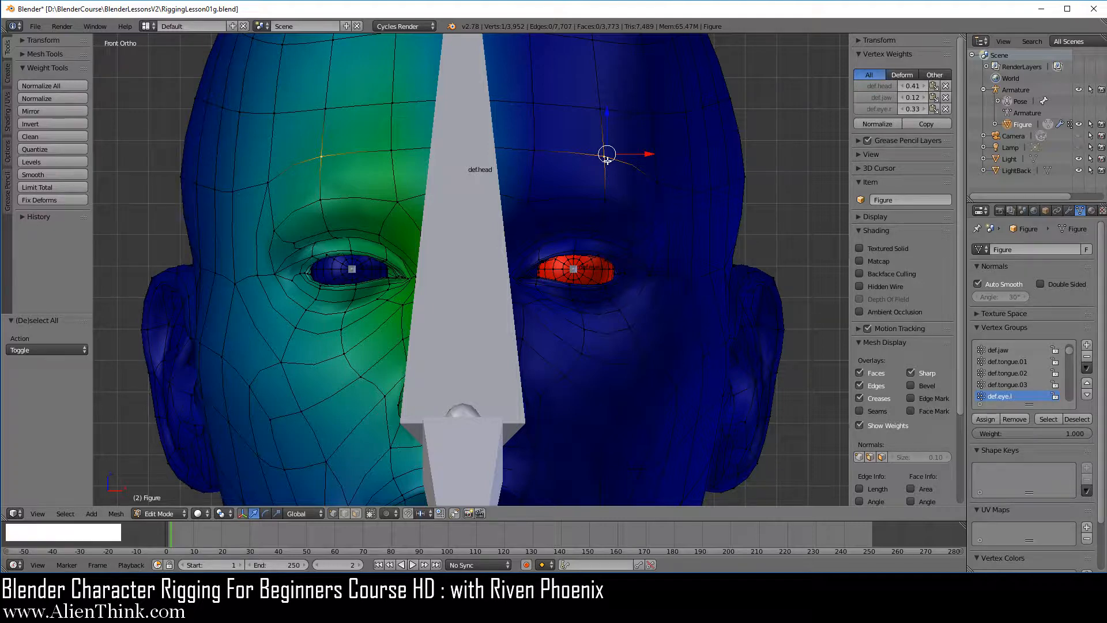
# Step: Display the Figure's modifiers and save the file
pyautogui.click(1068, 211)
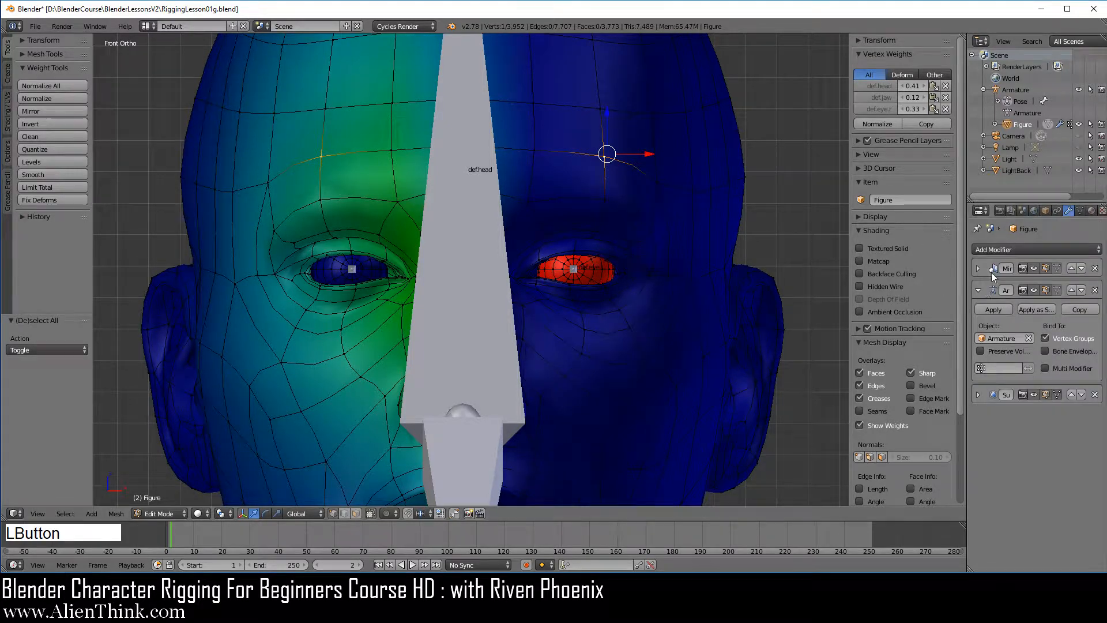
pyautogui.click(35, 26)
pyautogui.click(63, 115)
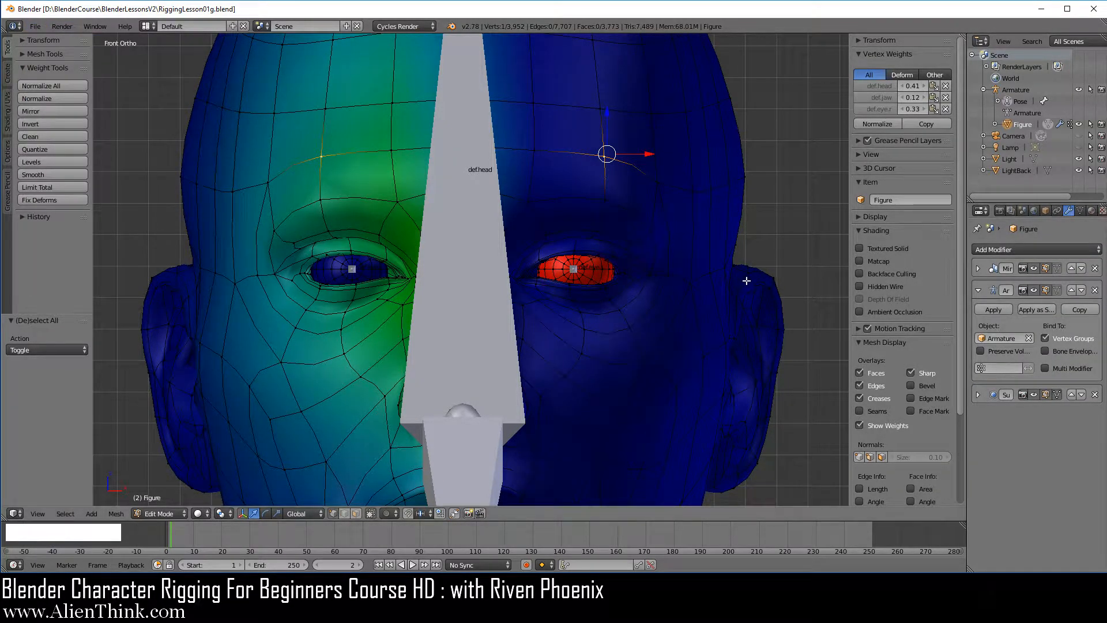
# Step: Apply the Figure's Mirror modifier in Object Mode and compare the weights of the two matching forehead vertices in Edit Mode
pyautogui.press('Tab')
pyautogui.click(995, 271)
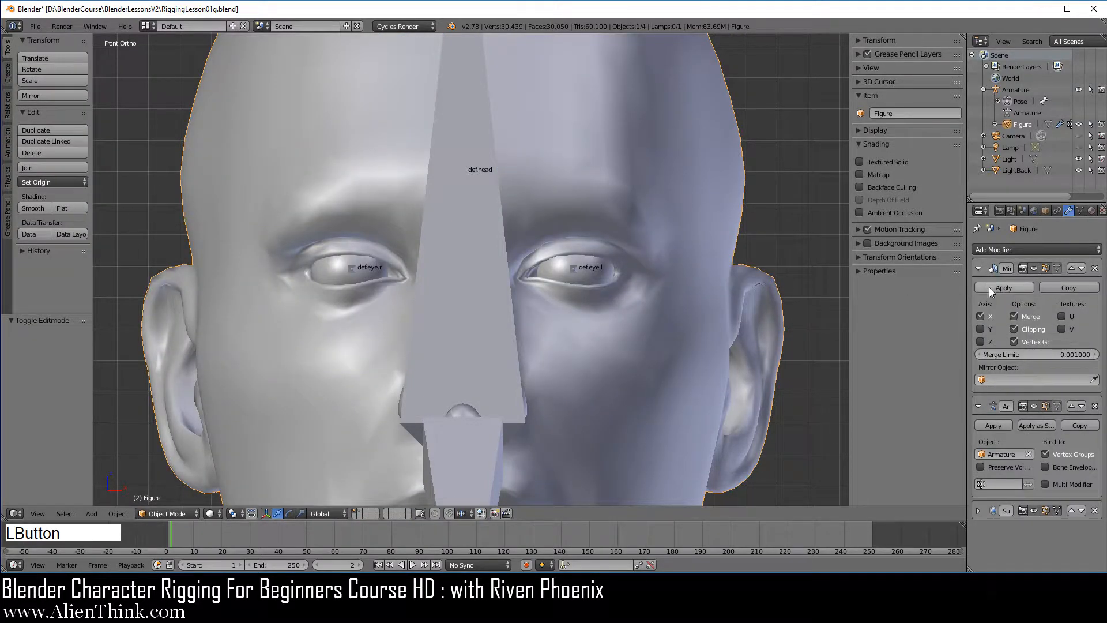
pyautogui.click(988, 287)
pyautogui.press('Tab')
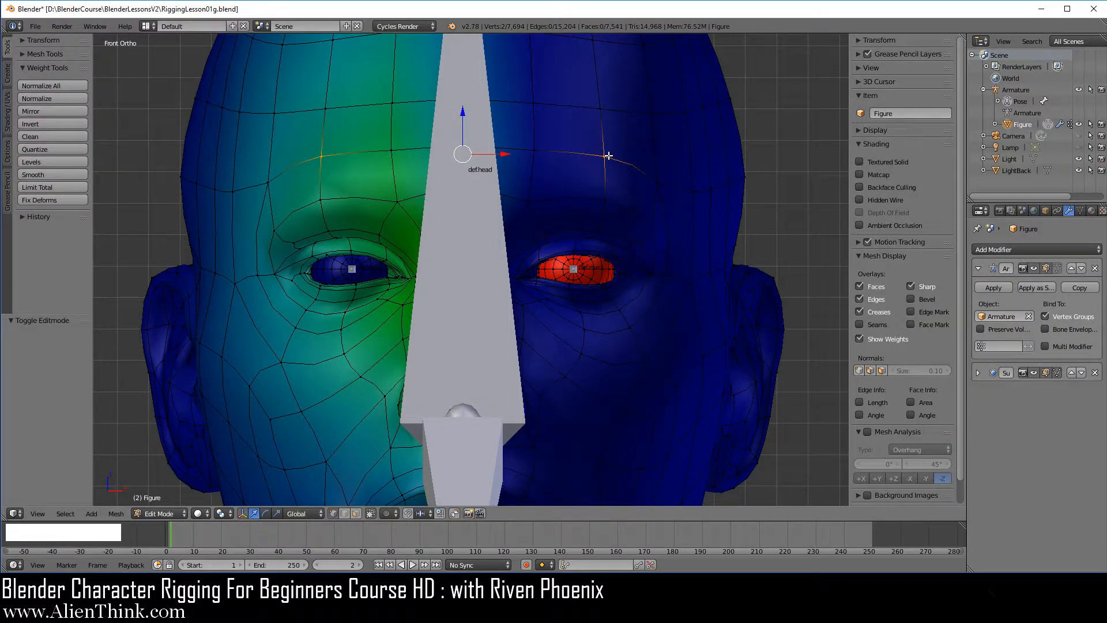
pyautogui.rightClick(606, 154)
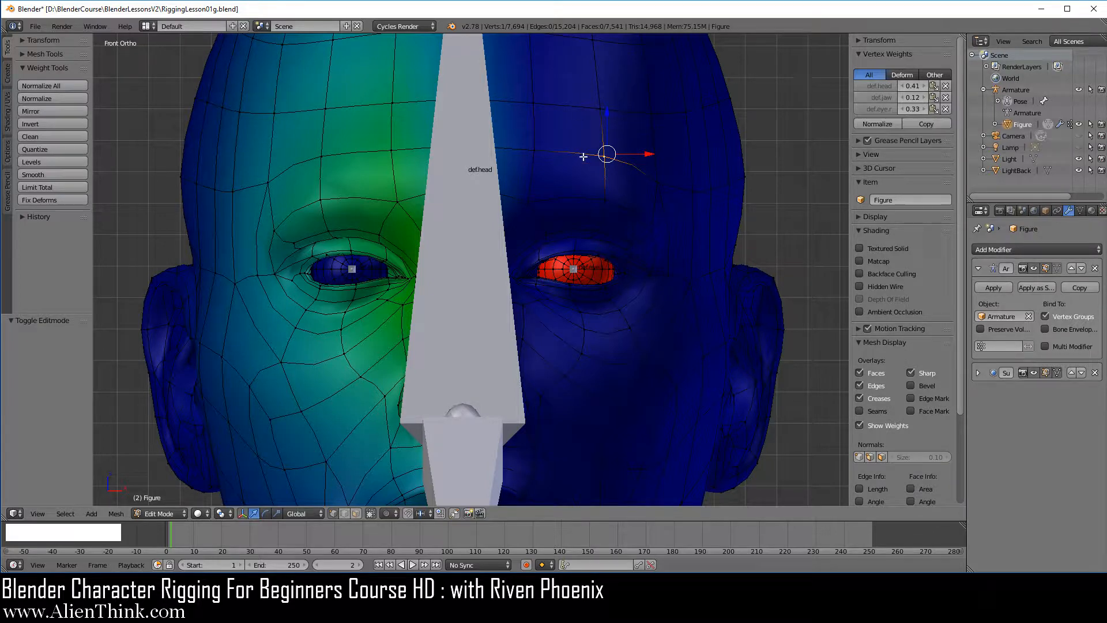
pyautogui.rightClick(319, 153)
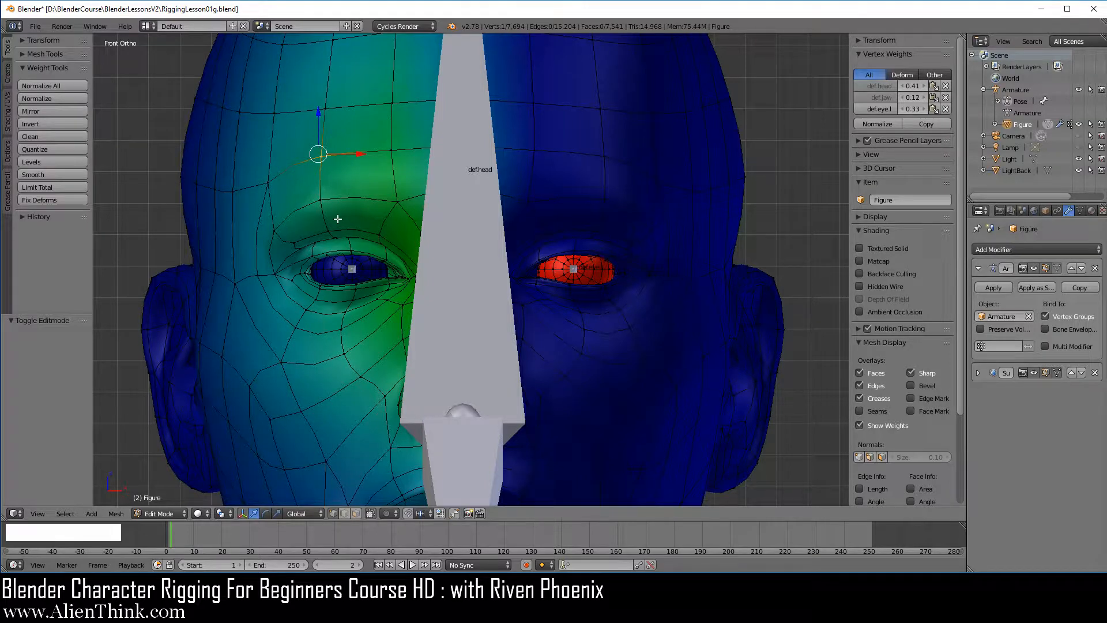
# Step: Reopen the saved RiggingLesson01g.blend to discard the applied Mirror modifier
pyautogui.click(31, 26)
pyautogui.moveTo(118, 64)
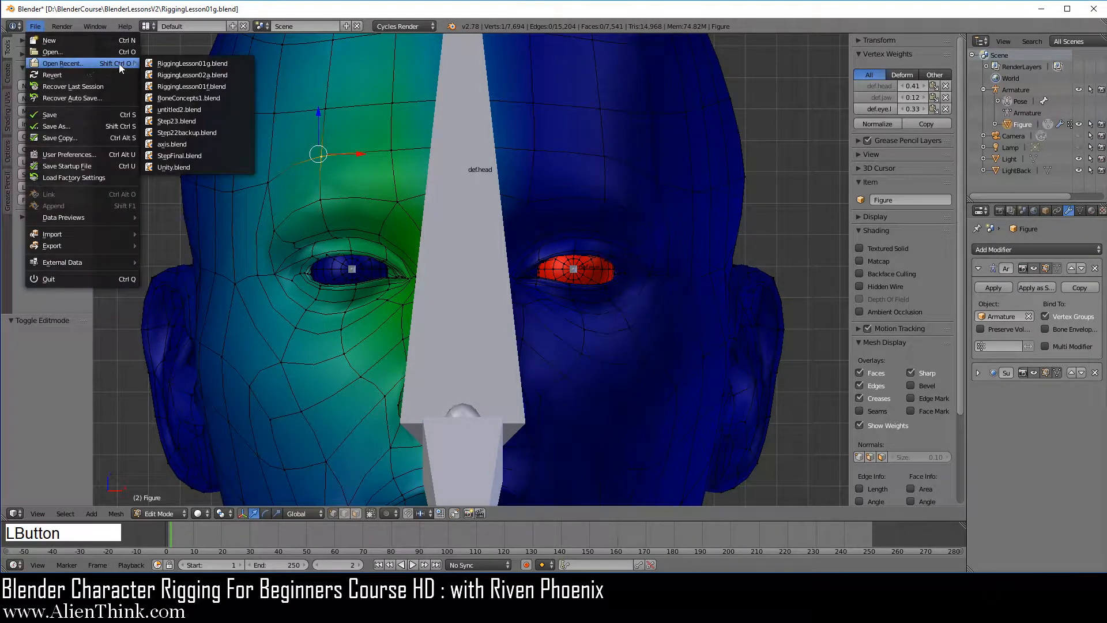
pyautogui.click(179, 64)
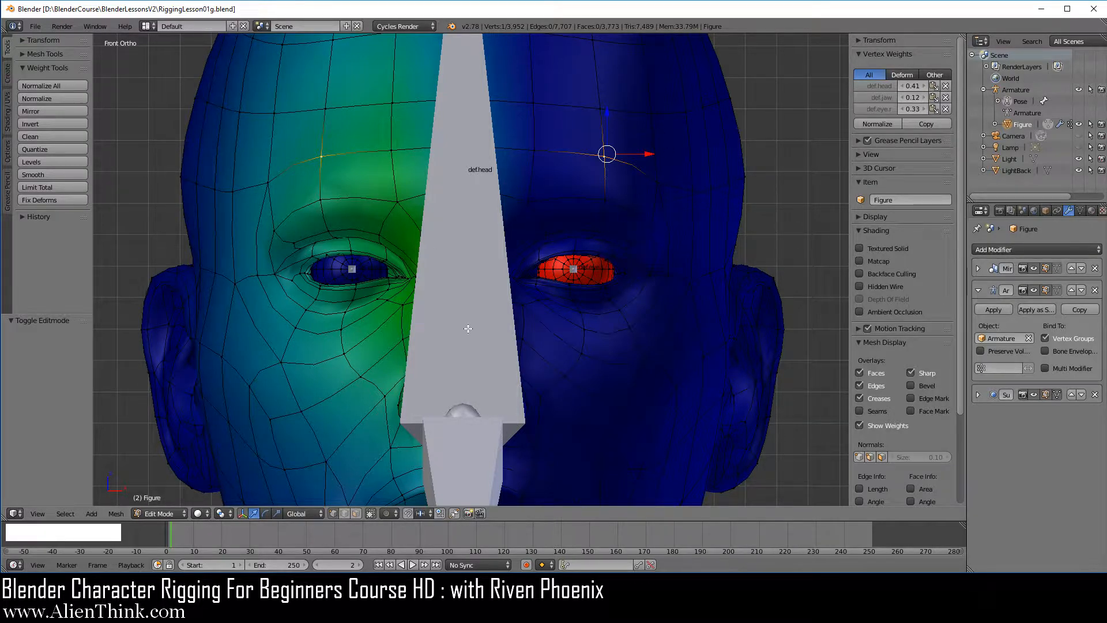
# Step: Display the Figure's vertex groups, make def.eye.r the active group and select all its assigned vertices
pyautogui.click(1080, 211)
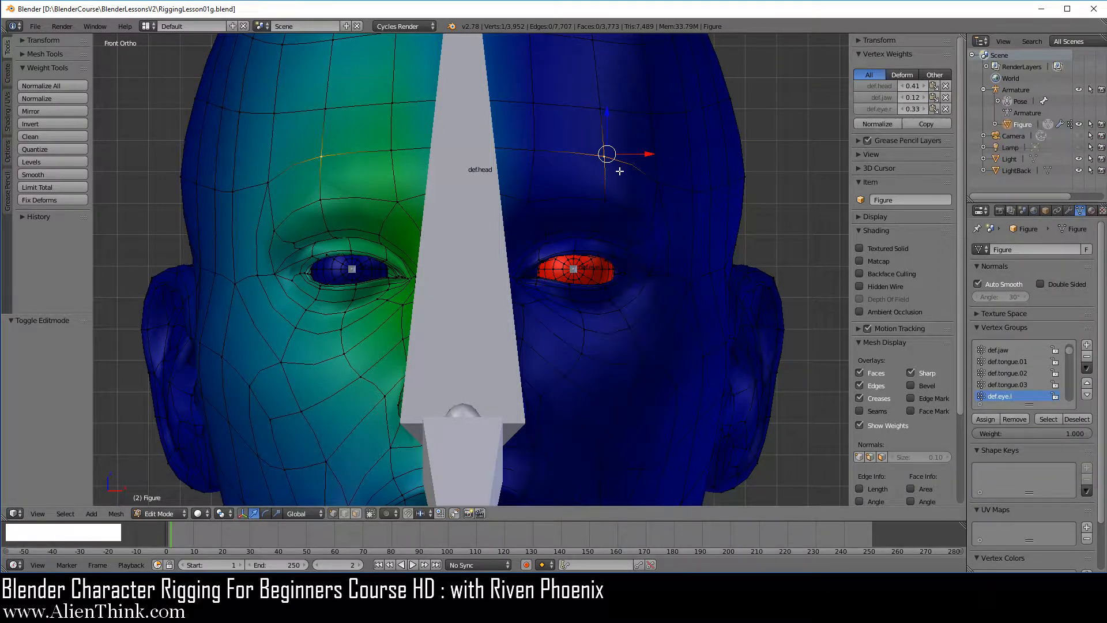
pyautogui.click(889, 109)
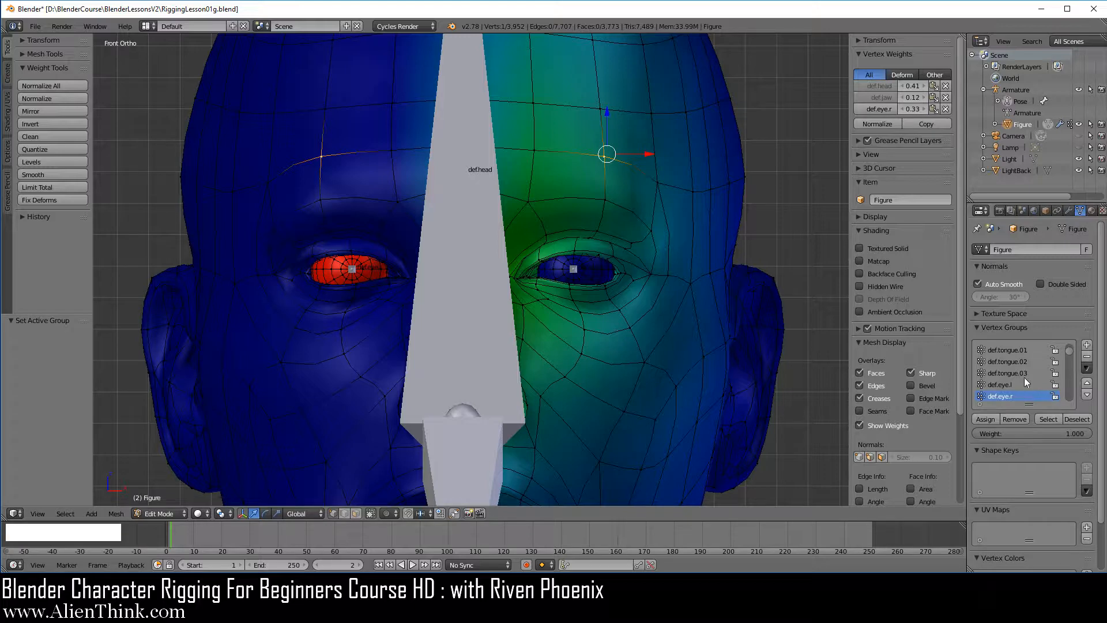
pyautogui.click(1048, 419)
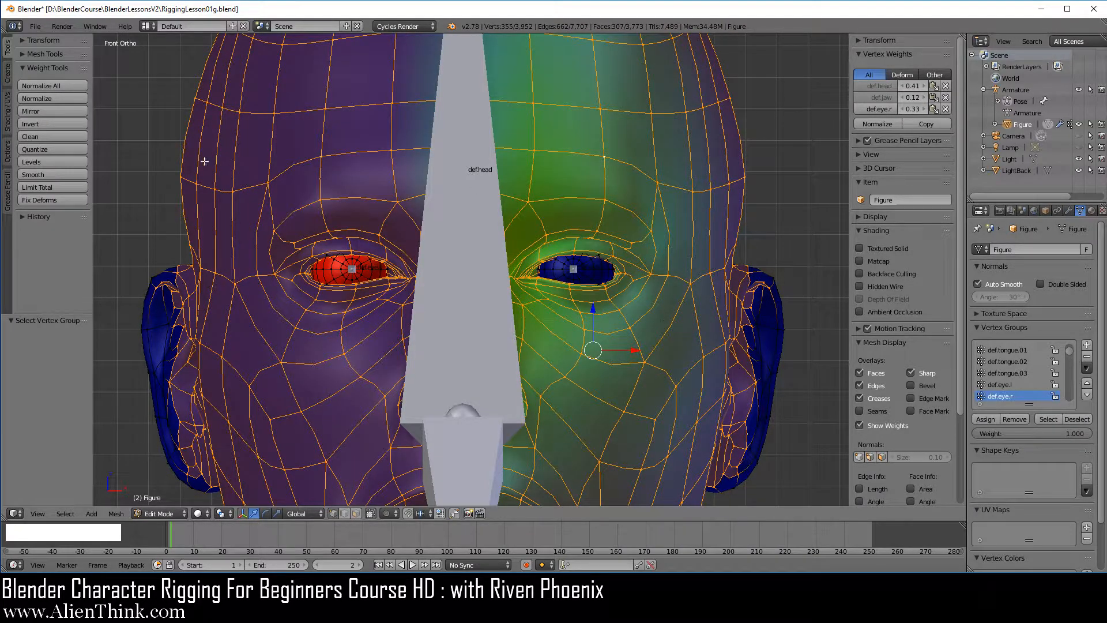
# Step: Clean the active def.eye.r group with a limit of 0.790 and check the weights of a cheek vertex
pyautogui.click(51, 137)
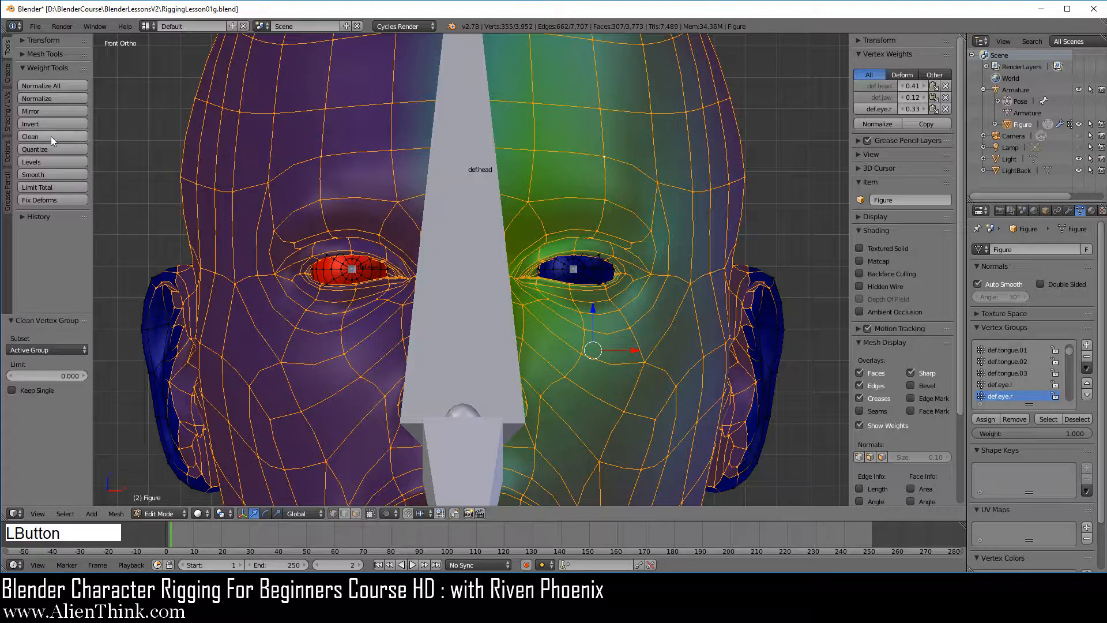
pyautogui.moveTo(47, 371); pyautogui.dragTo(104, 372)
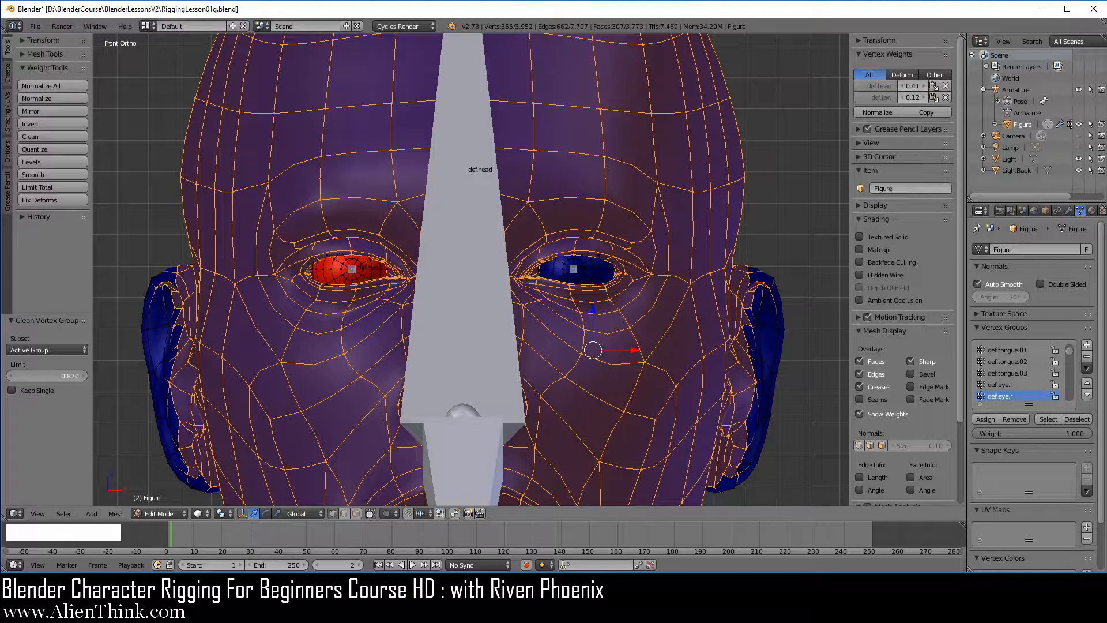
pyautogui.moveTo(46, 375); pyautogui.dragTo(64, 375)
pyautogui.rightClick(634, 334)
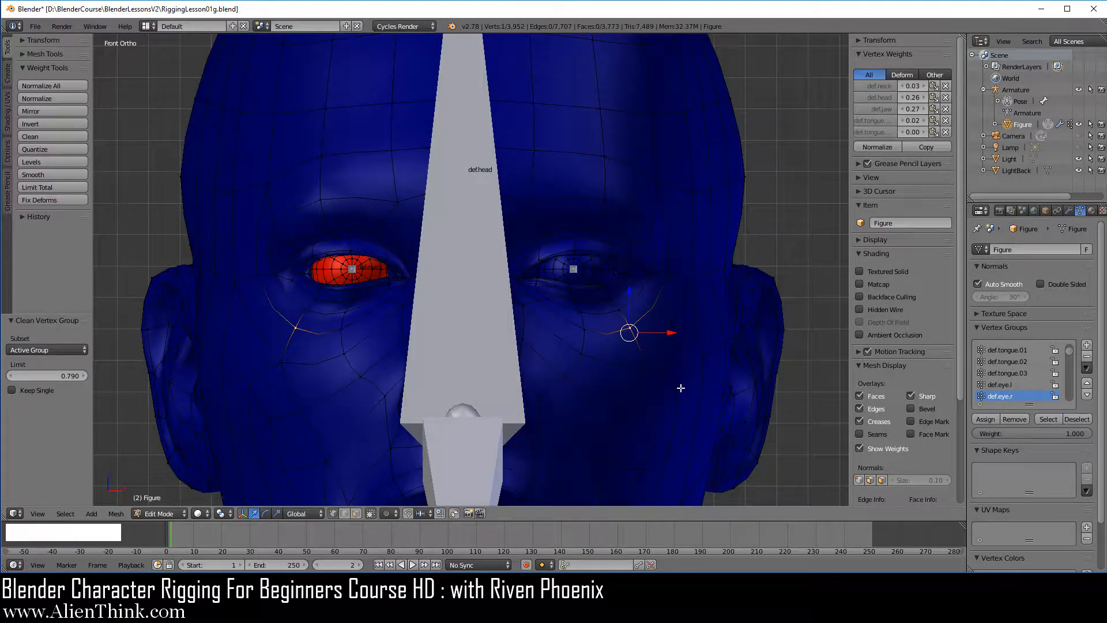
# Step: Test the def.eye.l and def.eye.r bones with trackball rotations in Pose Mode, cancelling each one
pyautogui.click(610, 267)
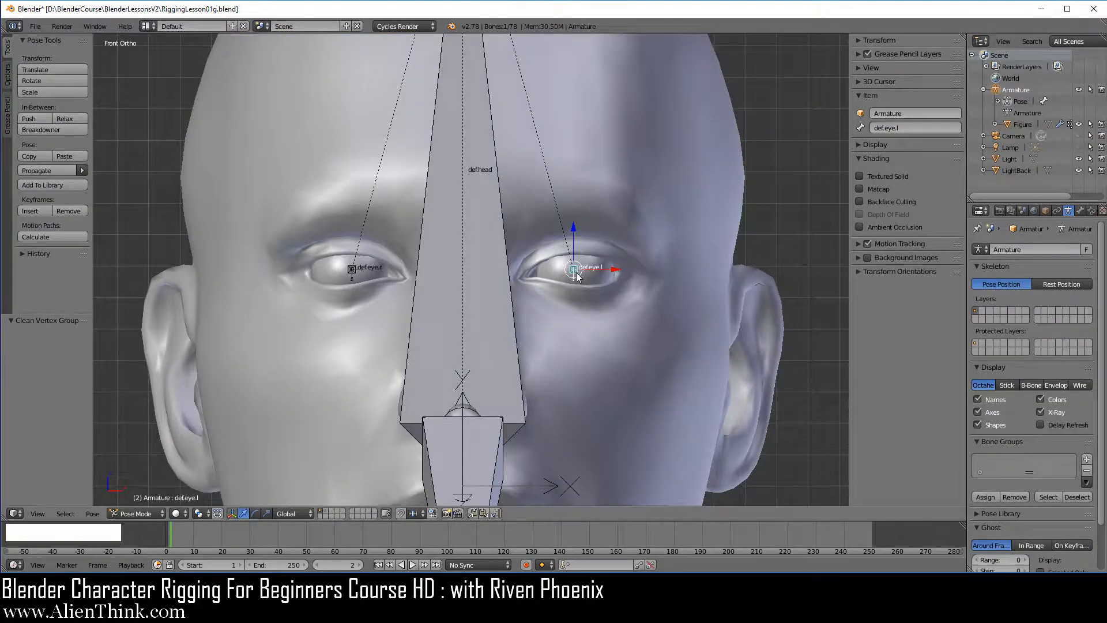
pyautogui.press('r')
pyautogui.press('r')
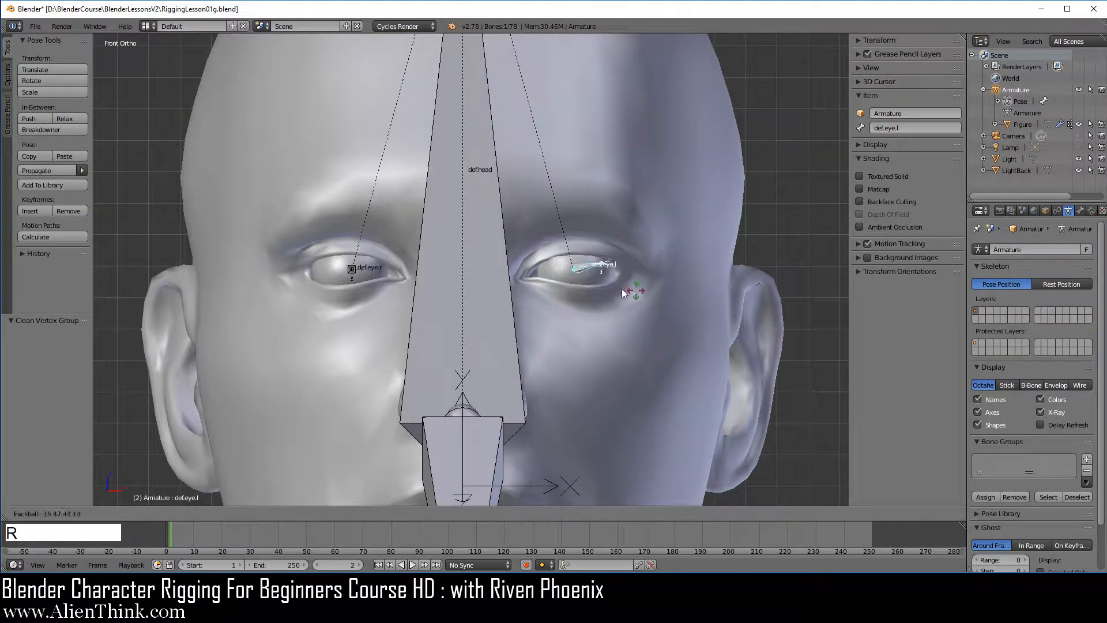
pyautogui.rightClick(617, 310)
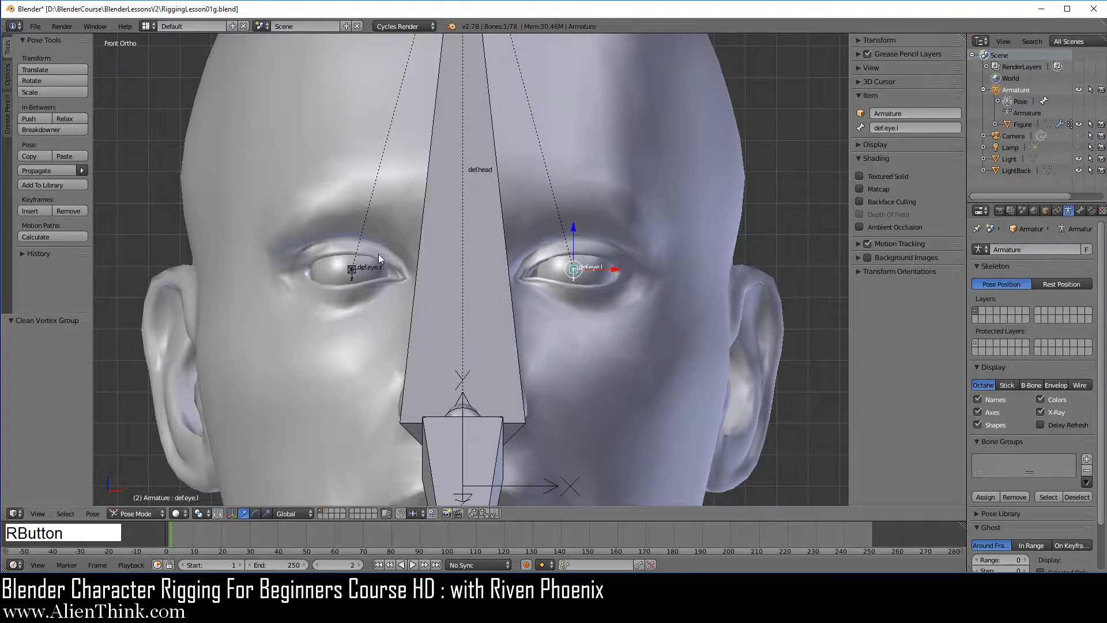
pyautogui.rightClick(353, 271)
pyautogui.press('r')
pyautogui.press('r')
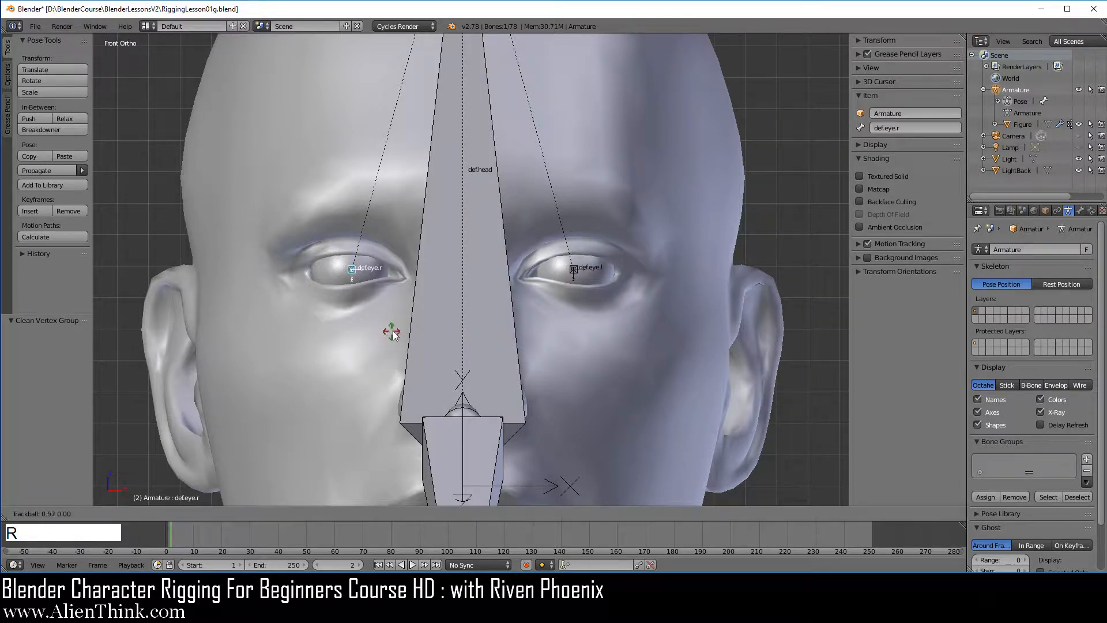
pyautogui.rightClick(379, 309)
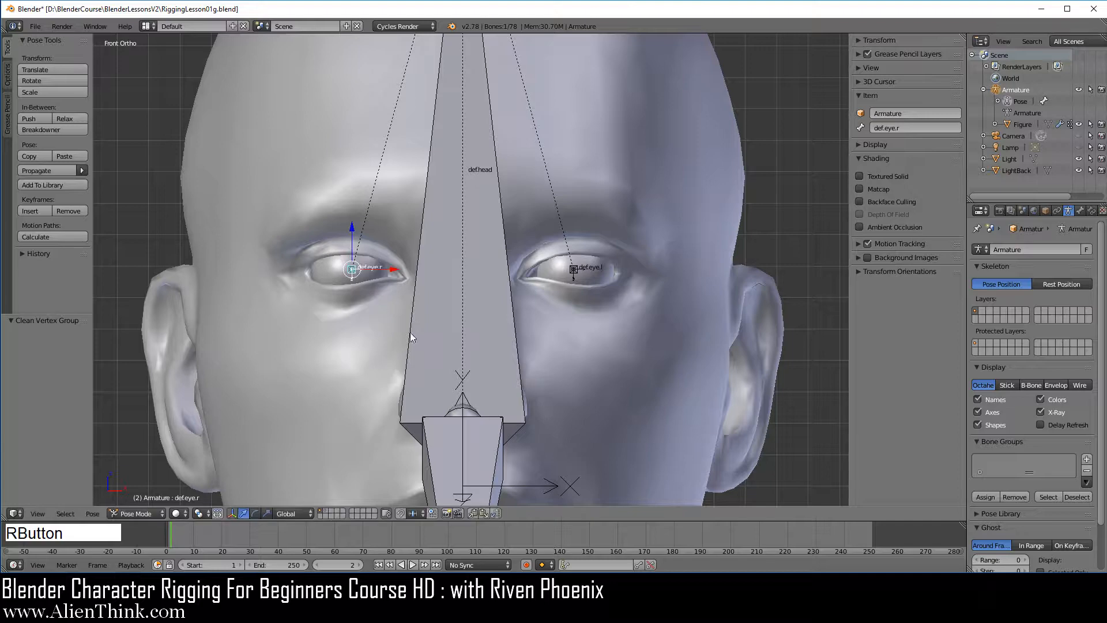
# Step: Turn on Matcap shading with the Figure mesh selected, and make def.eye.l its active vertex group in Edit Mode
pyautogui.rightClick(667, 345)
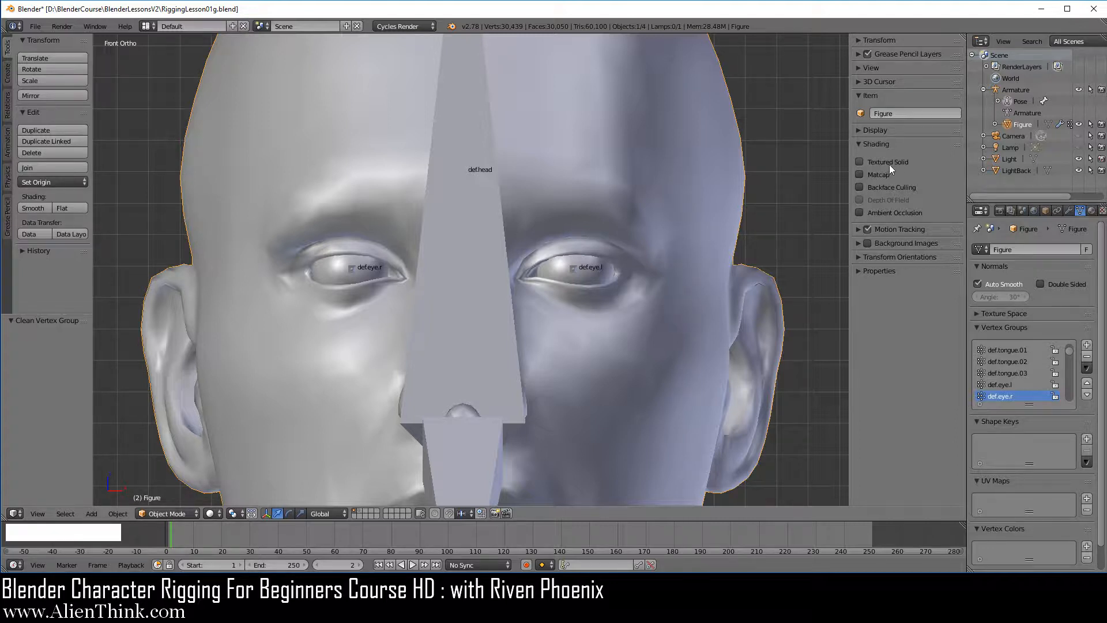
pyautogui.click(859, 174)
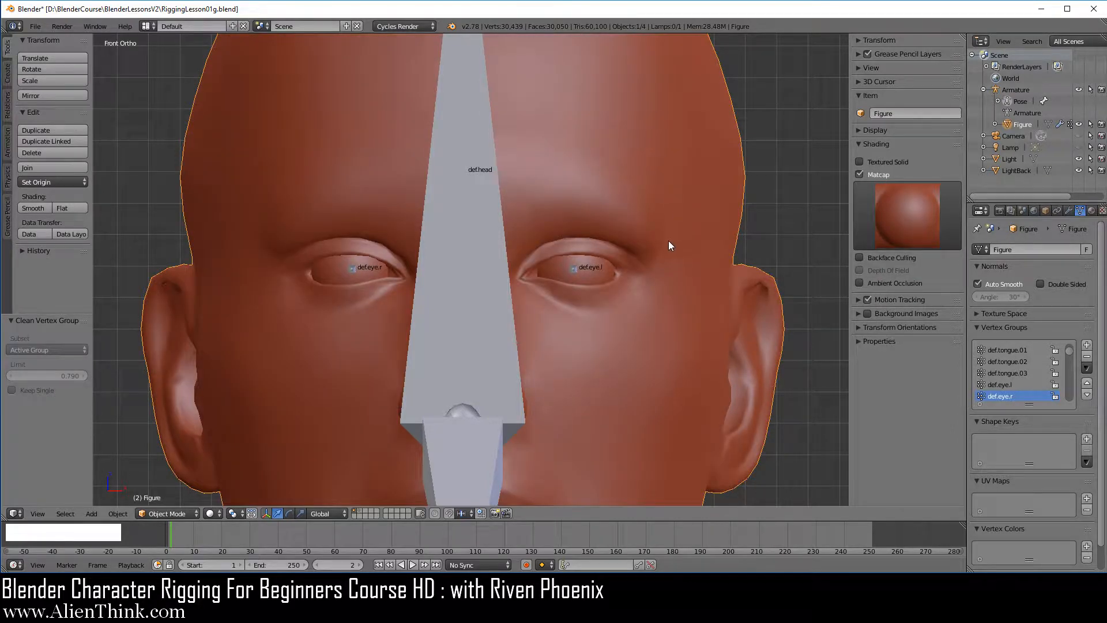
pyautogui.press('Tab')
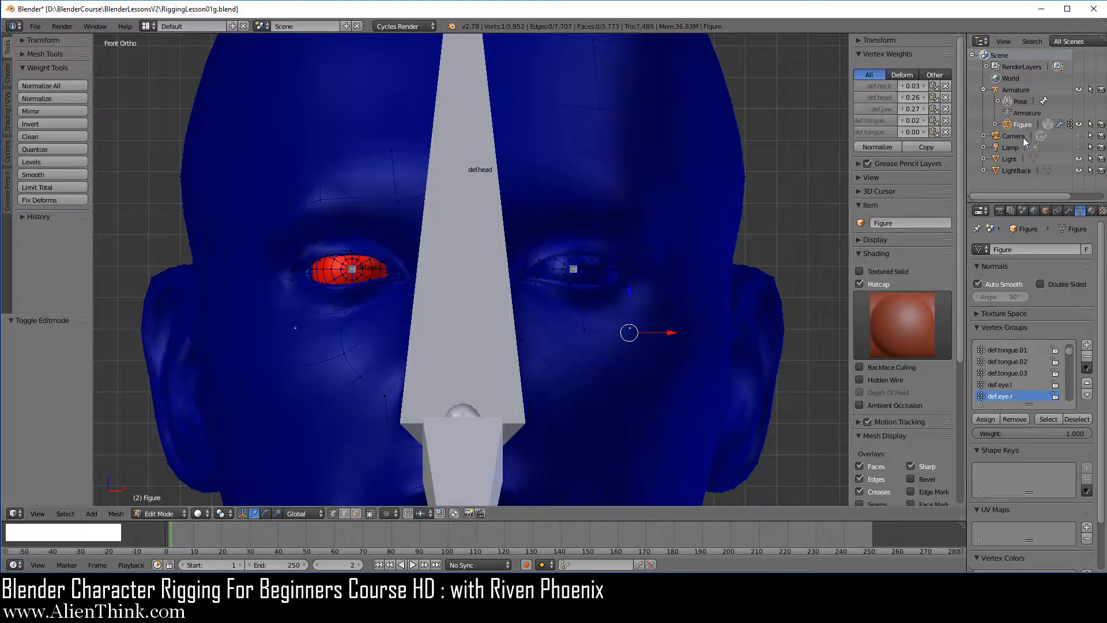
pyautogui.click(1003, 385)
pyautogui.scroll(3, 294, 249)
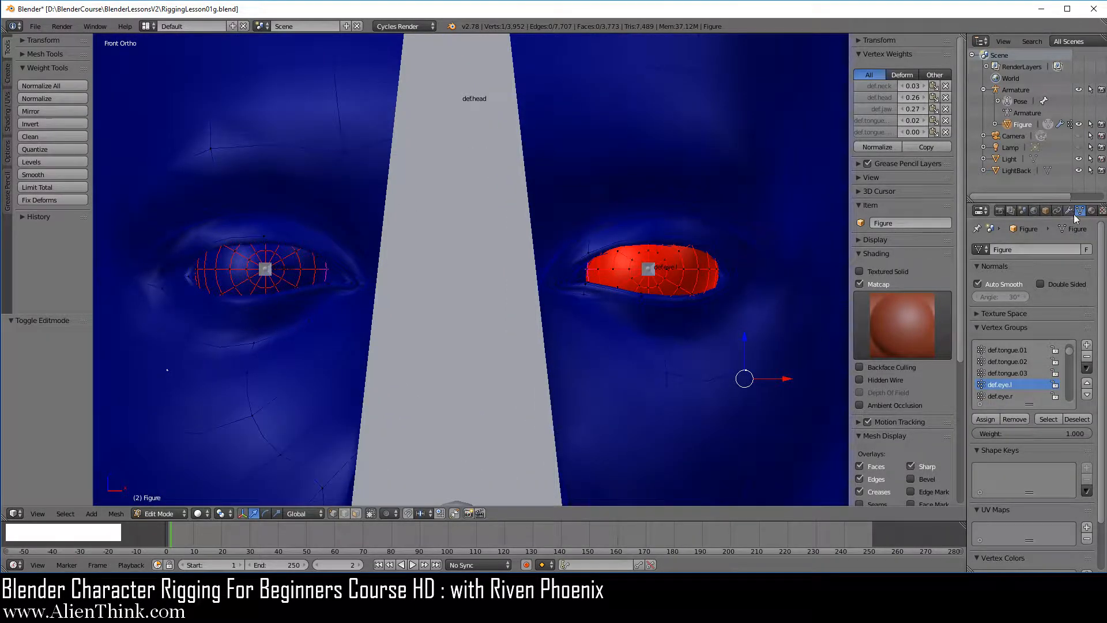
# Step: Hide the Armature and Subsurf modifiers in the viewport and turn off the Mirror modifier's editing cage
pyautogui.click(1070, 211)
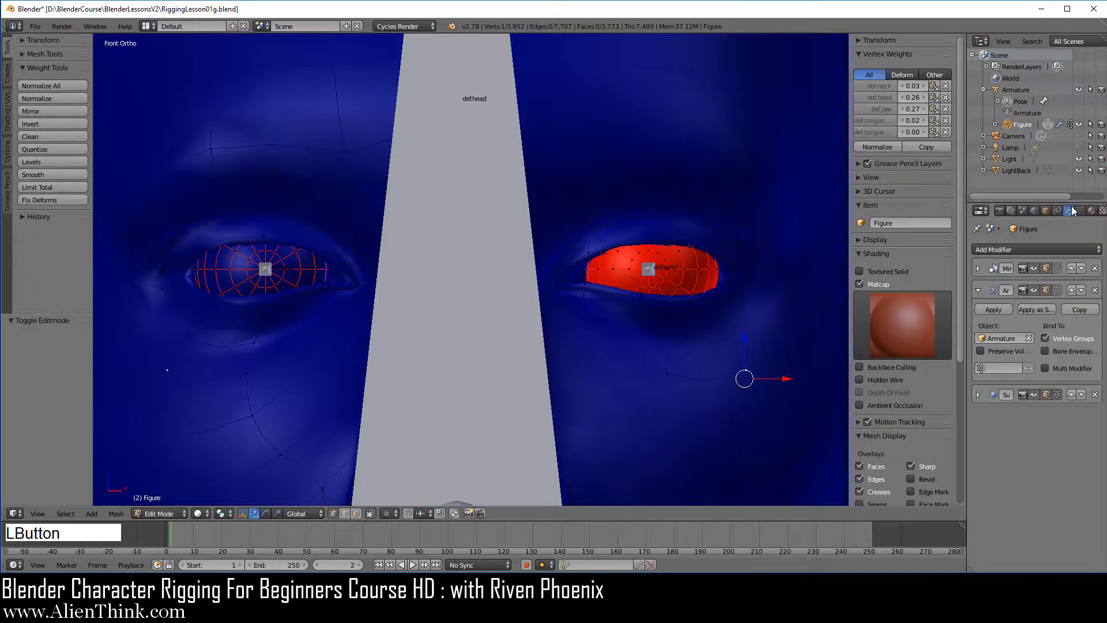
pyautogui.click(1036, 290)
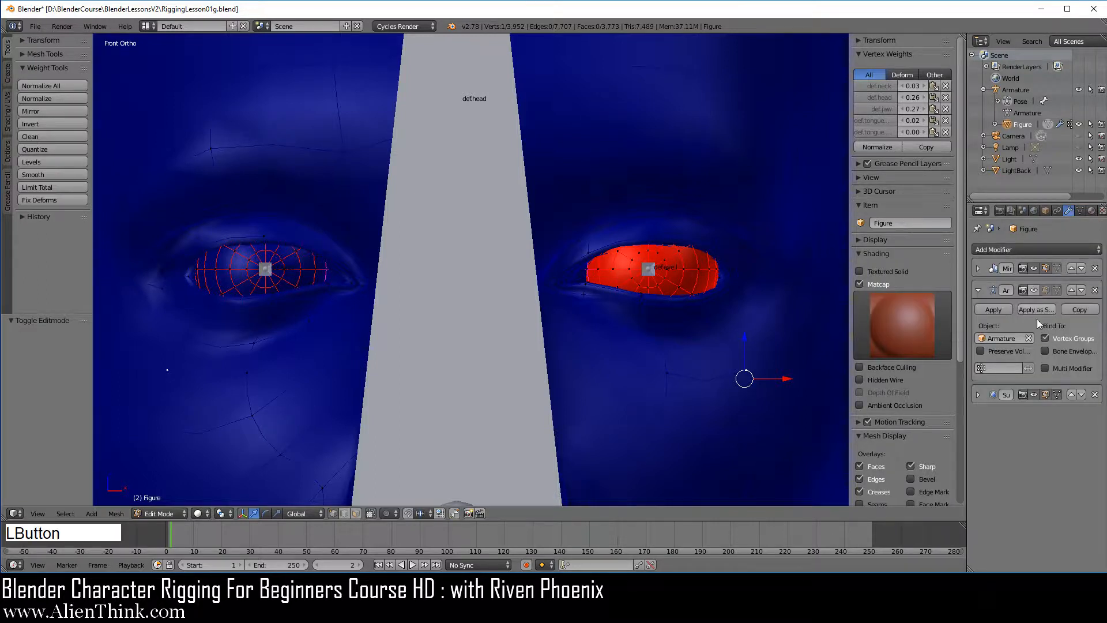
pyautogui.click(1035, 394)
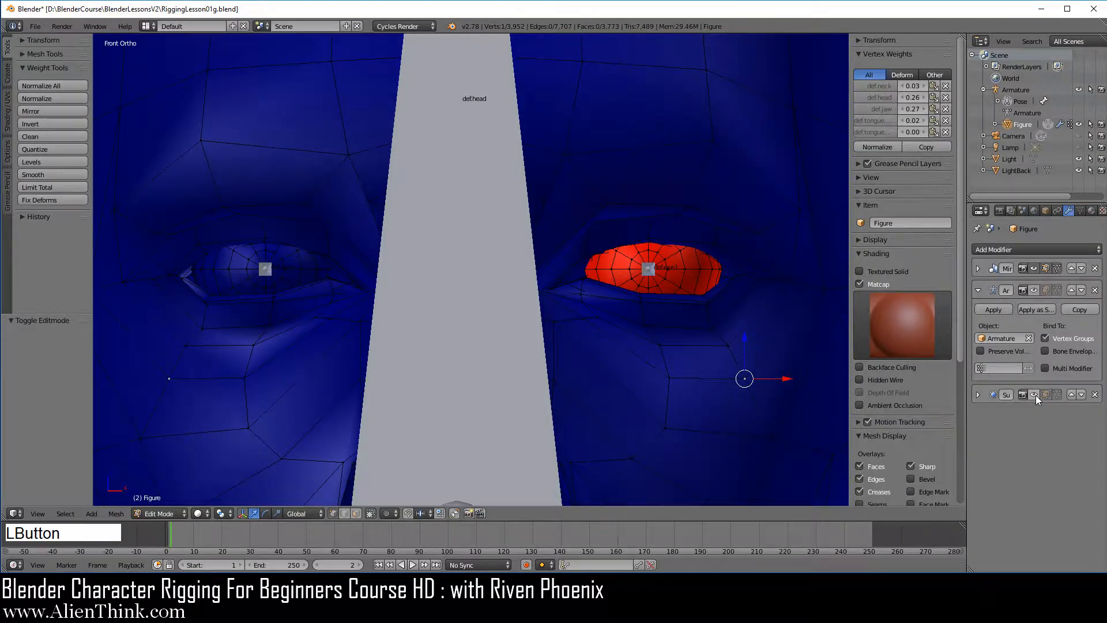
pyautogui.click(1057, 270)
# Step: Turn off the mesh's vertex weight display and toggle the Mirror modifier's editing cage on and back off
pyautogui.scroll(-3, 806, 311)
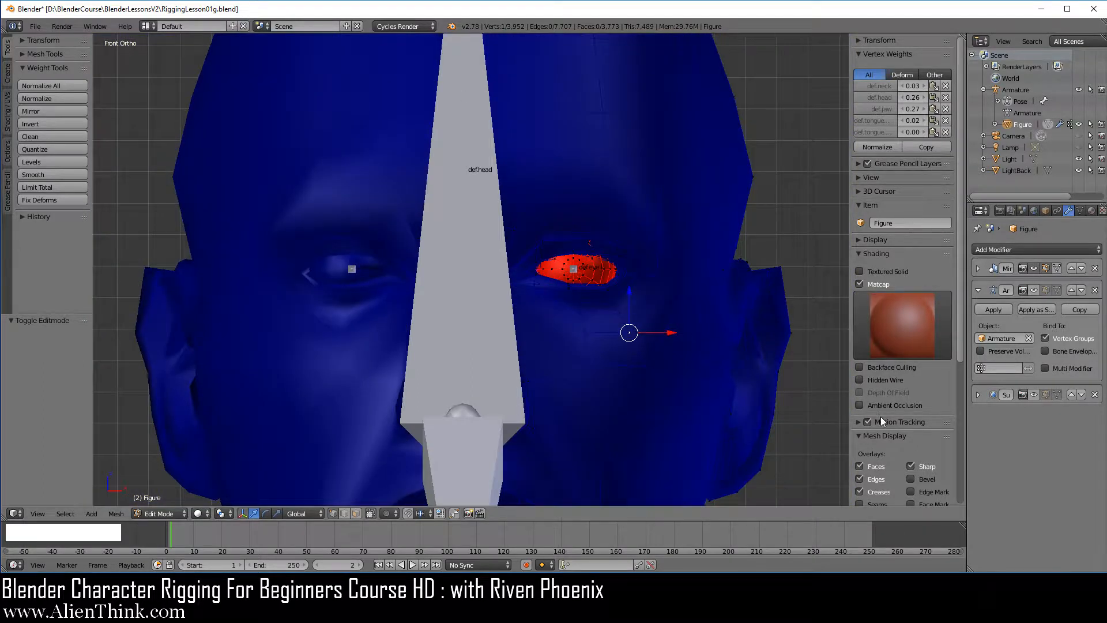
pyautogui.scroll(-2, 895, 274)
pyautogui.scroll(-4, 895, 274)
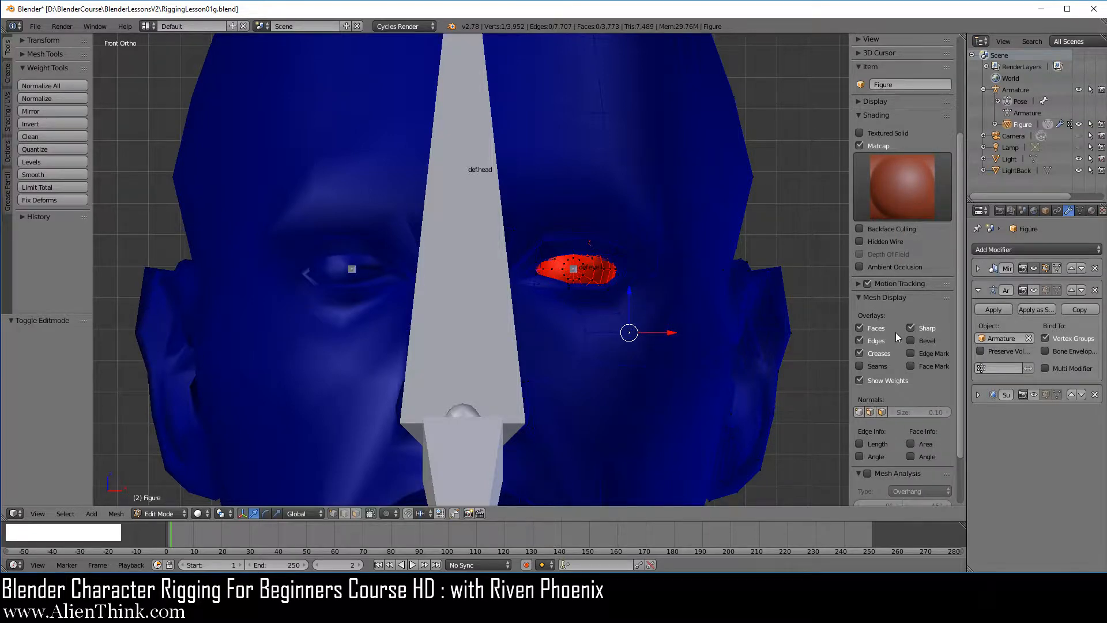
pyautogui.click(890, 381)
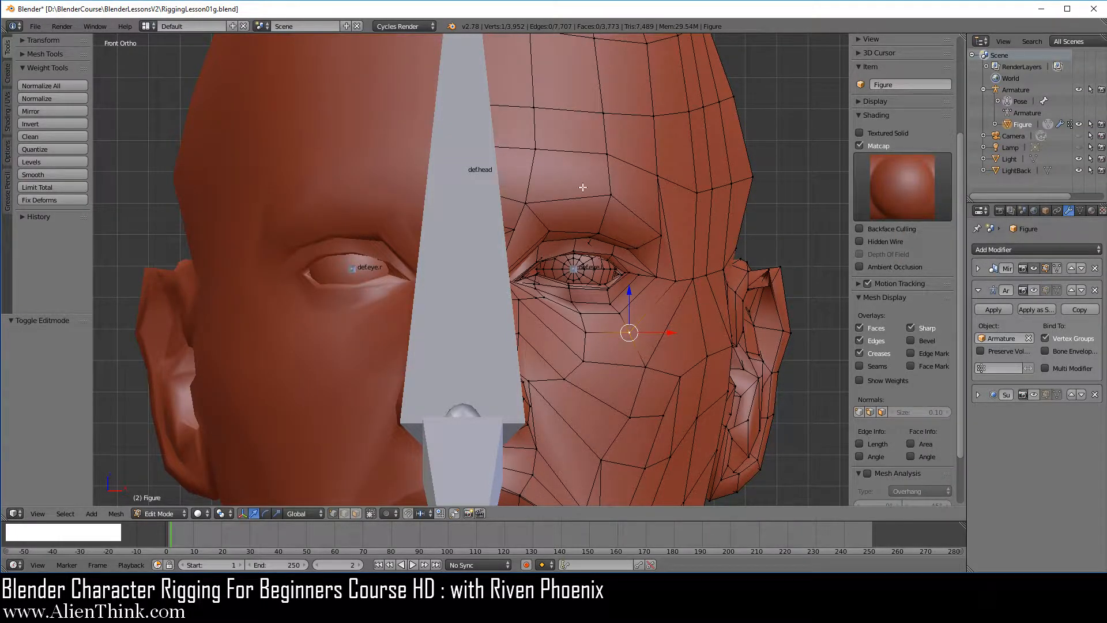
pyautogui.click(1057, 268)
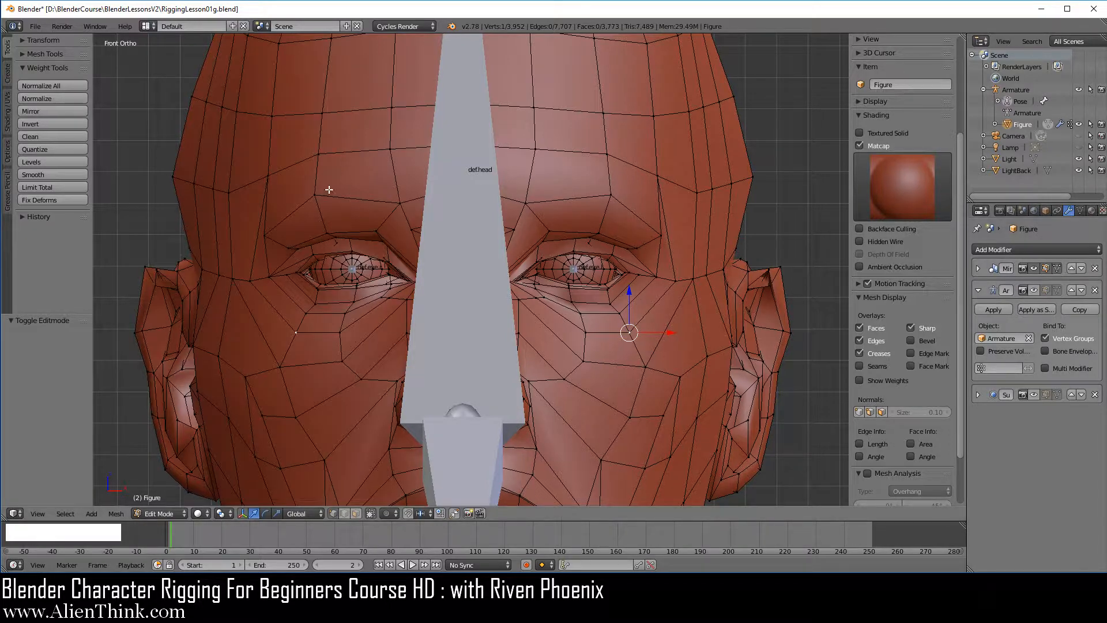
pyautogui.click(1056, 269)
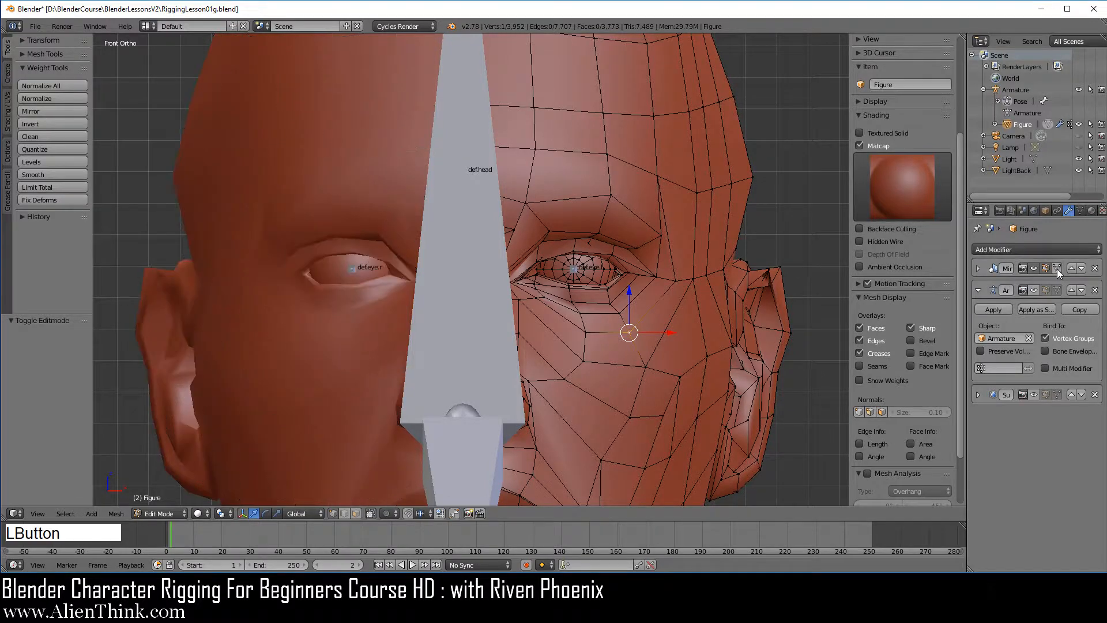
# Step: Show the Armature and Subsurf modifiers in the viewport and toggle the modifiers' editing cages to compare their effect on the mesh
pyautogui.click(1033, 290)
pyautogui.click(1033, 291)
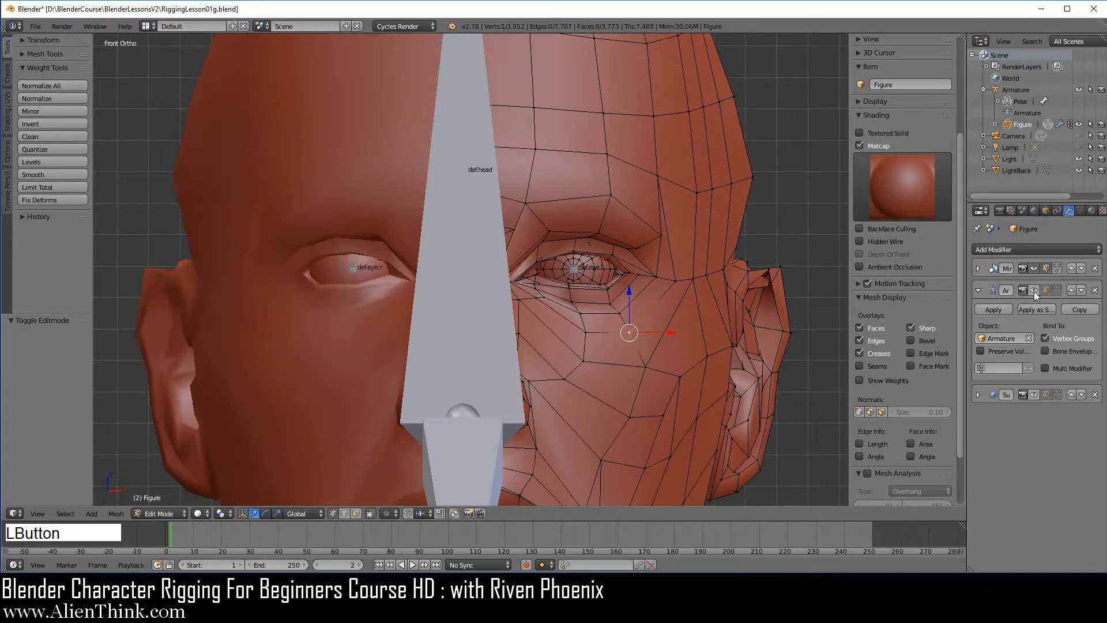
pyautogui.click(1045, 394)
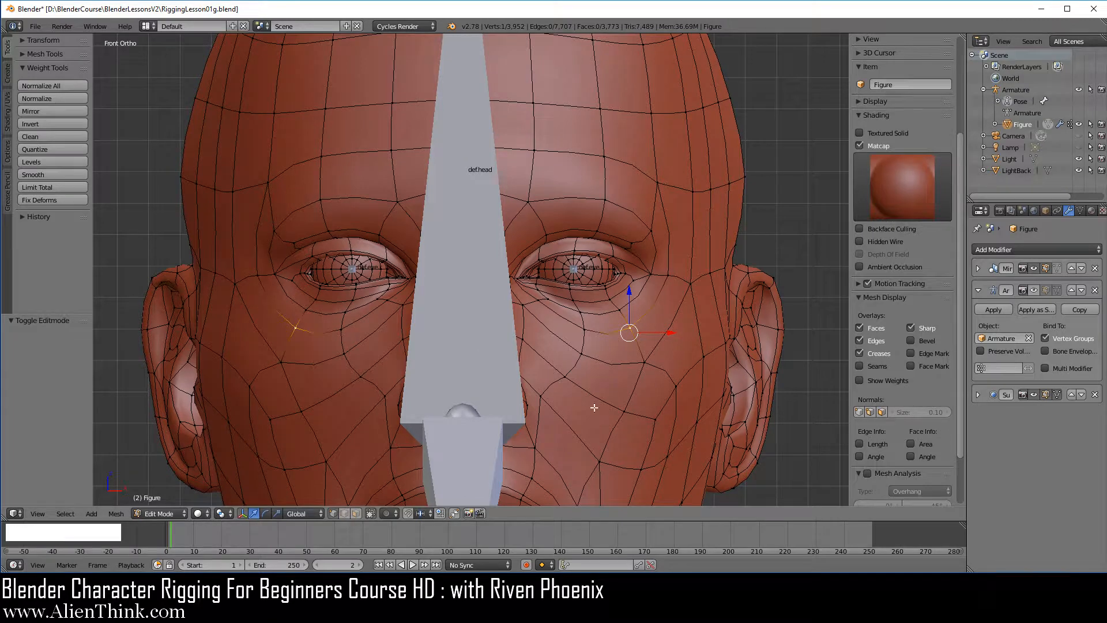
pyautogui.click(1056, 395)
pyautogui.click(1059, 289)
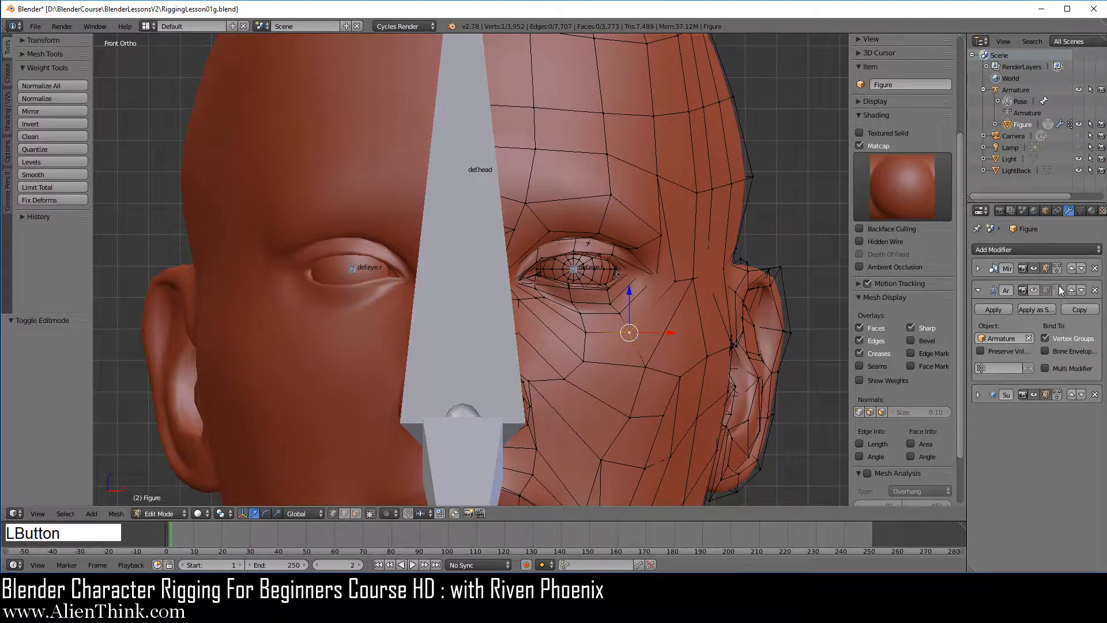
pyautogui.click(1045, 291)
pyautogui.click(1058, 290)
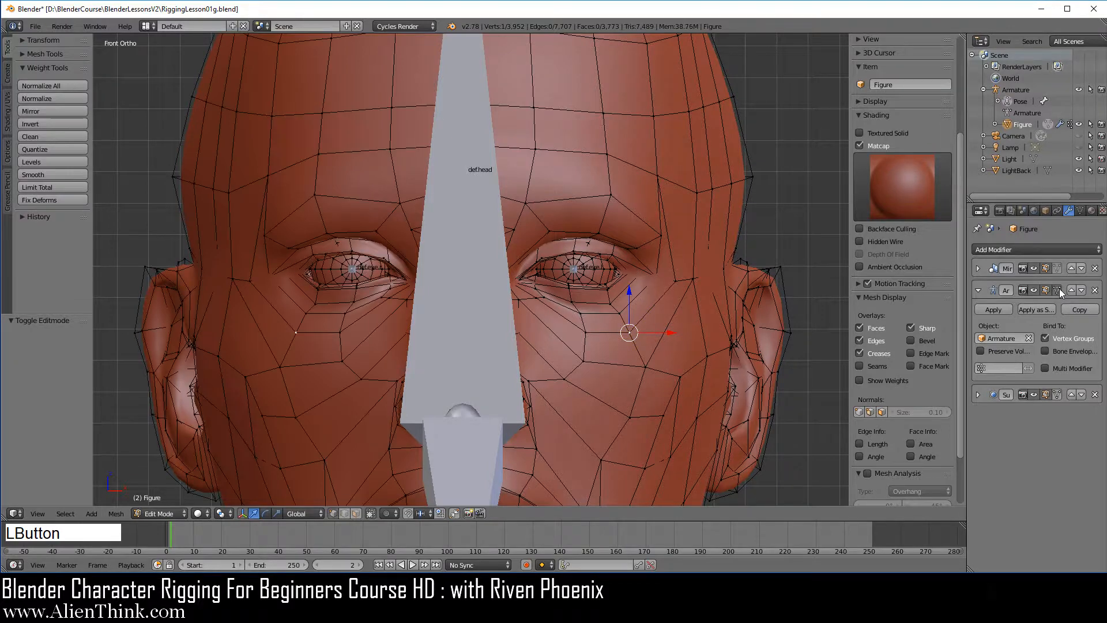
pyautogui.click(1059, 393)
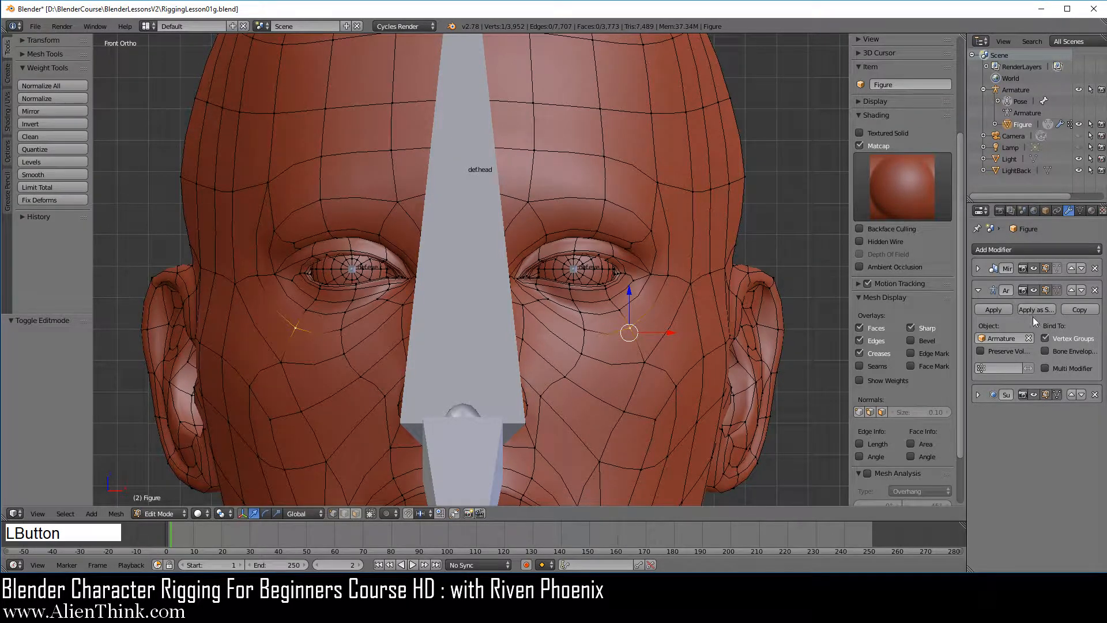
pyautogui.click(1058, 266)
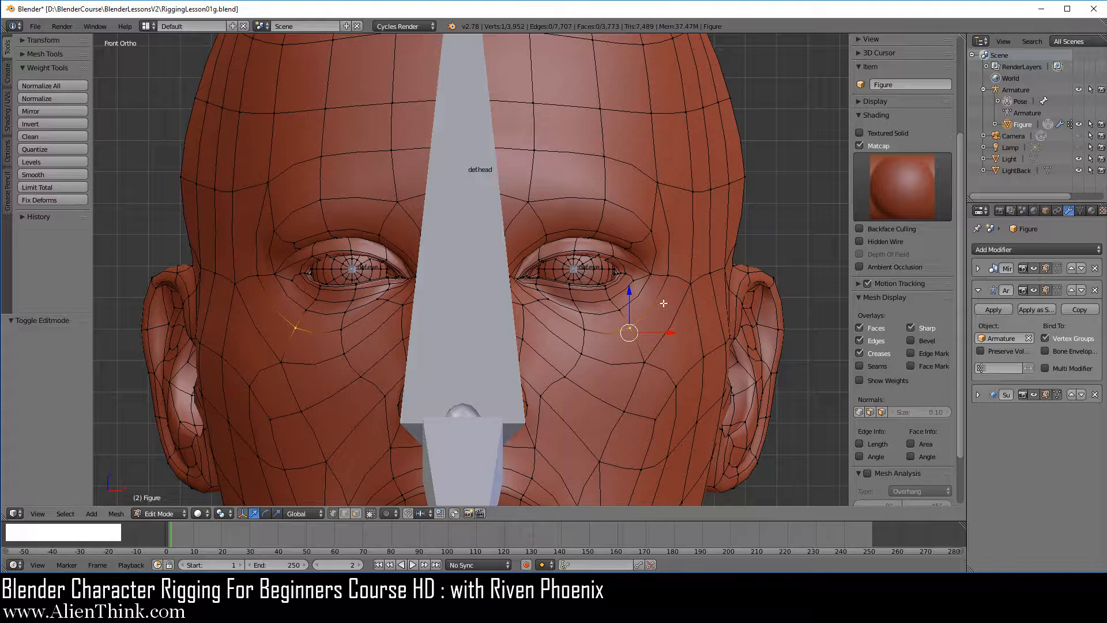
# Step: Turn on the mesh's vertex weight display and inspect the def.eye.l weights on both eyeballs
pyautogui.click(898, 381)
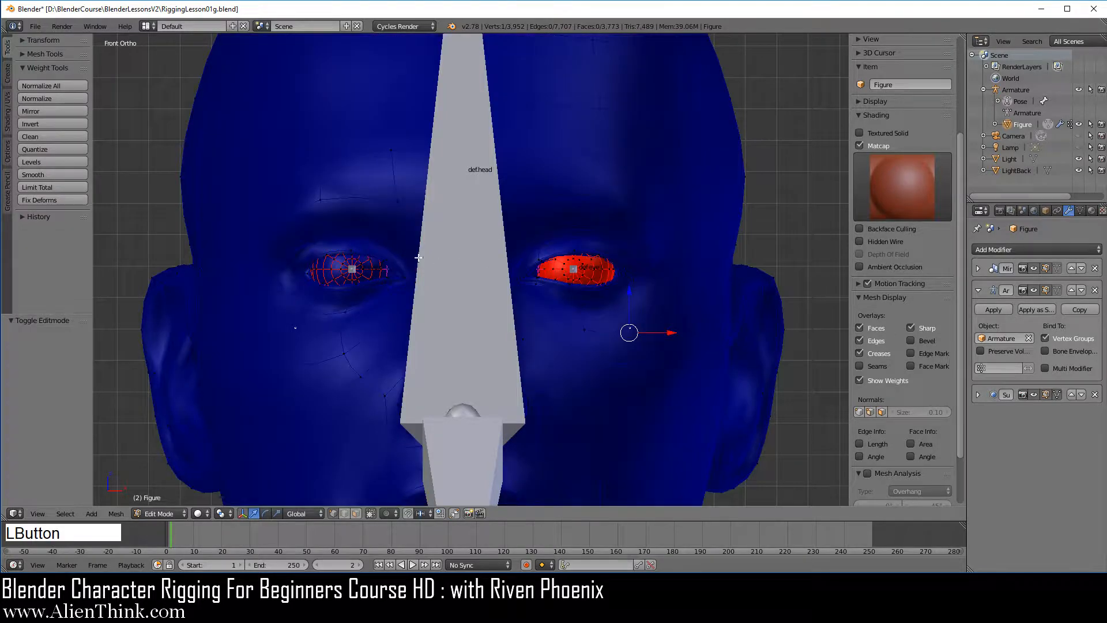
pyautogui.scroll(2, 340, 269)
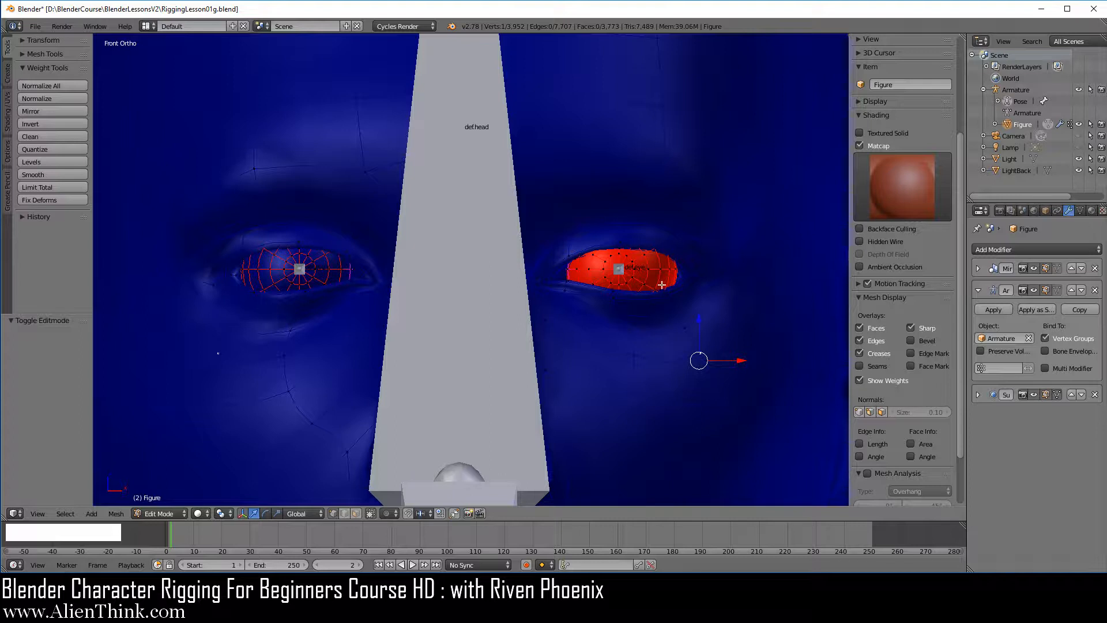
pyautogui.scroll(-3, 650, 265)
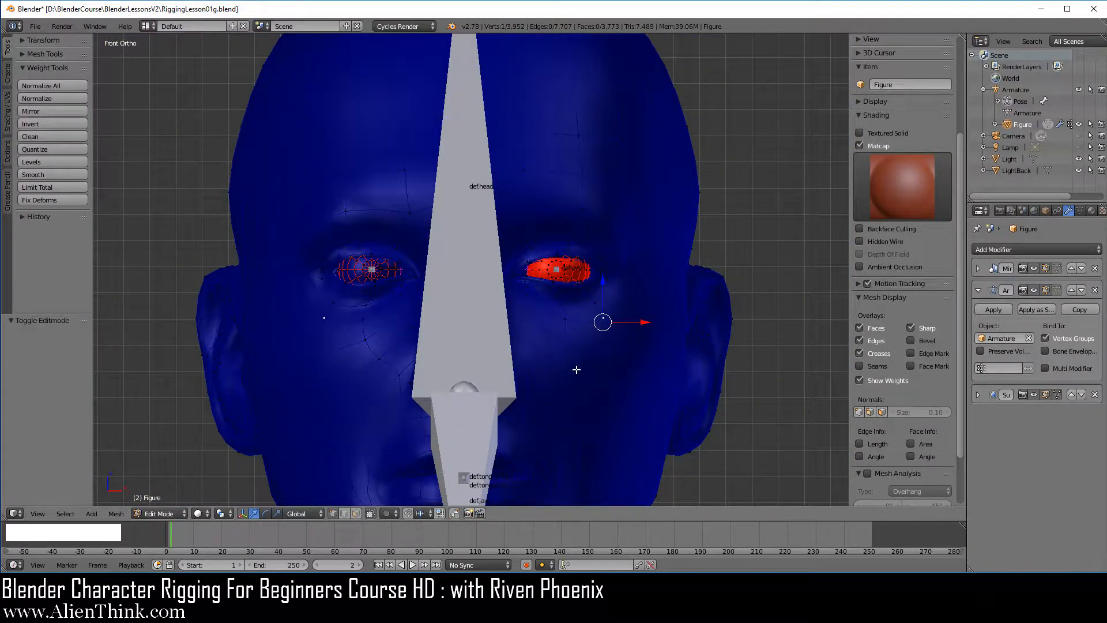
pyautogui.scroll(3, 573, 314)
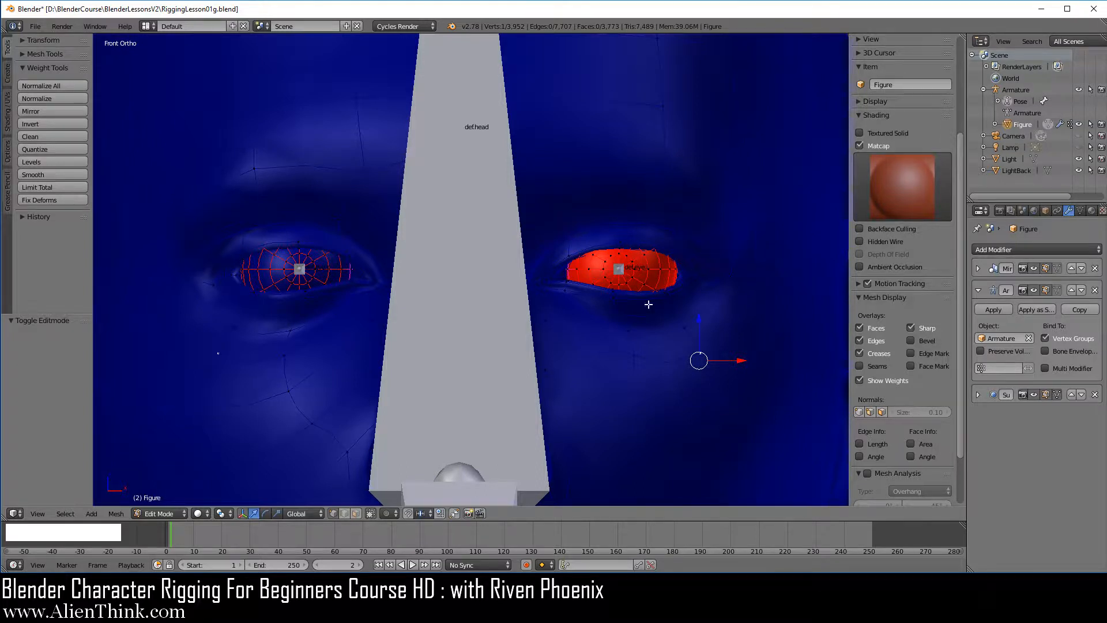
# Step: Reopen RiggingLesson01g.blend from the recent files, discarding the unsaved changes
pyautogui.click(41, 28)
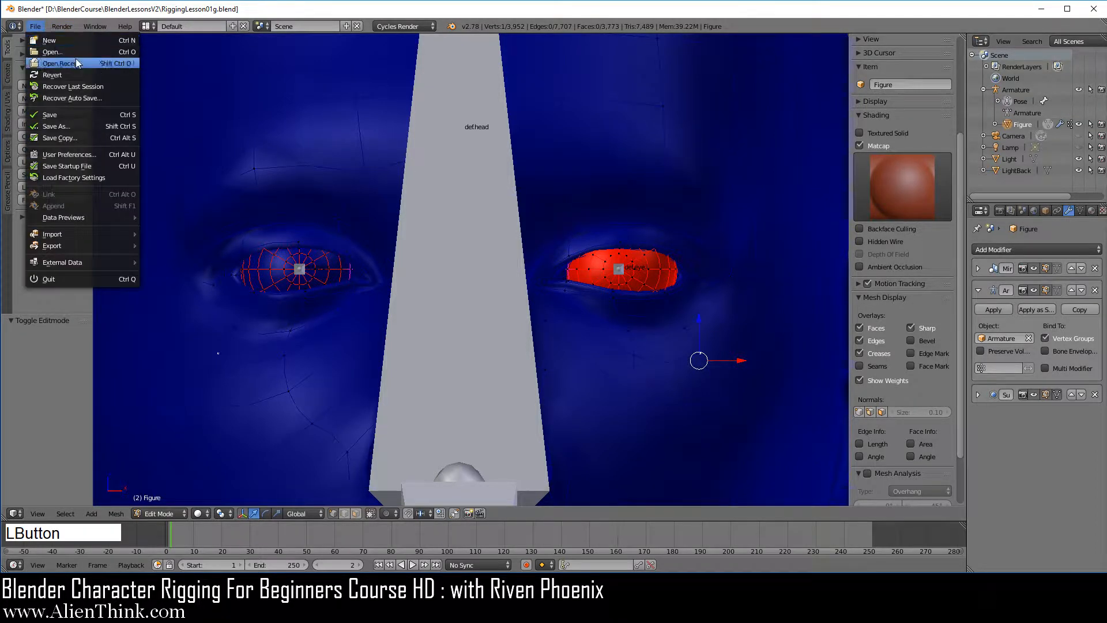
pyautogui.moveTo(63, 63)
pyautogui.click(185, 65)
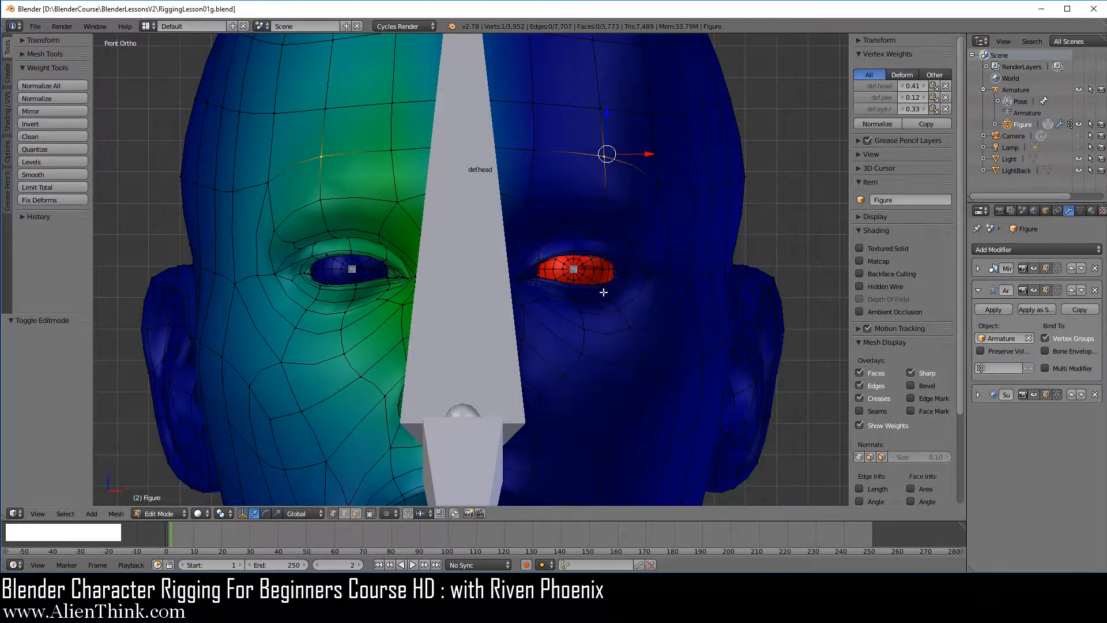
# Step: Pick an eyeball vertex, make def.eye.l the active vertex group and select the group's vertices to check its coverage
pyautogui.rightClick(595, 264)
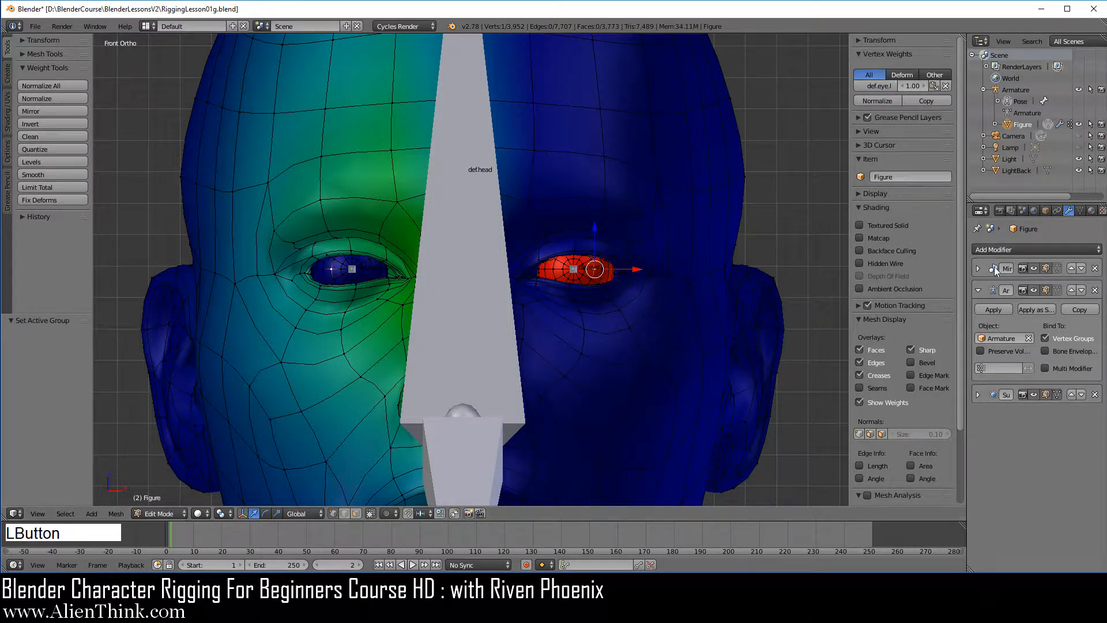
pyautogui.click(1080, 211)
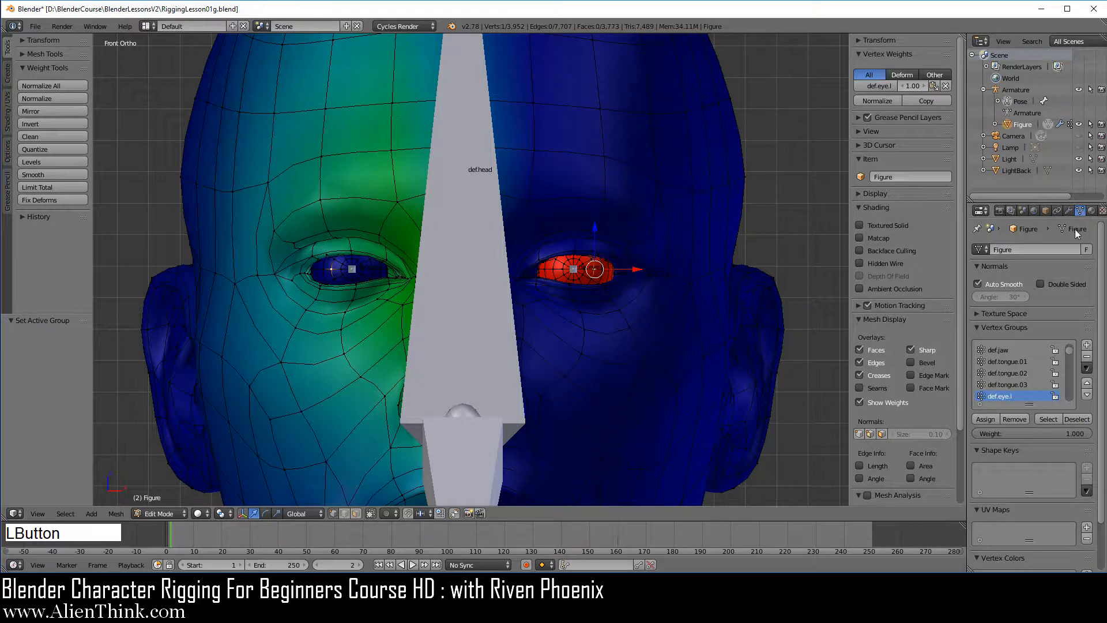
pyautogui.click(1048, 419)
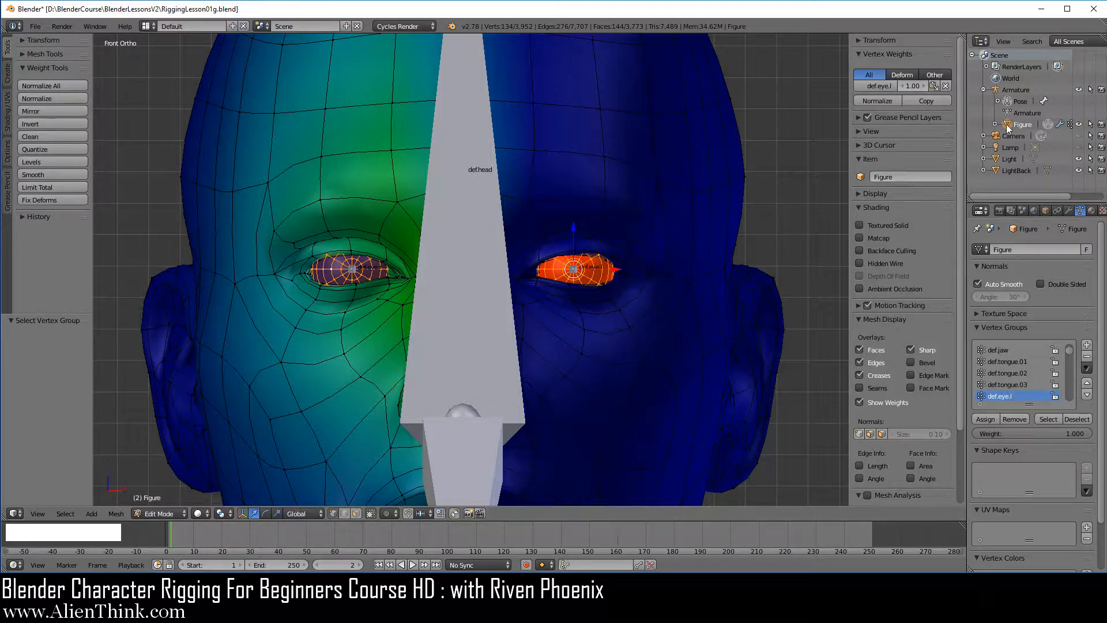
# Step: Clear Figure's parent, re-parent it to the Armature with automatic weights, and move the Armature modifier above Subsurf
pyautogui.press('Tab')
pyautogui.moveTo(1016, 124); pyautogui.dragTo(992, 184)
pyautogui.click(996, 135)
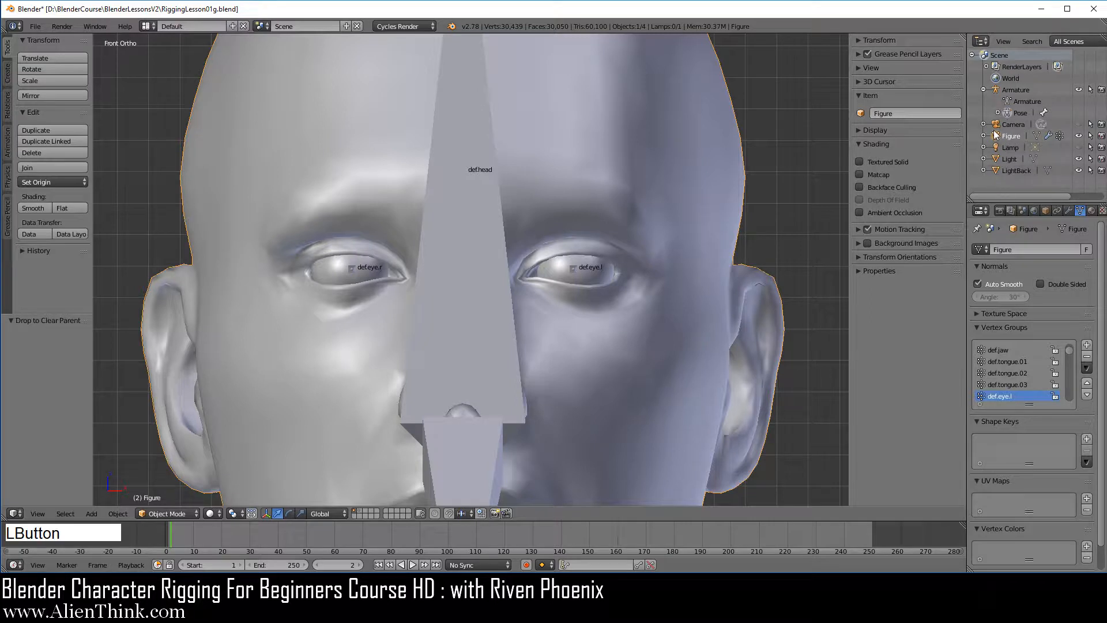
pyautogui.moveTo(995, 135); pyautogui.dragTo(1014, 89)
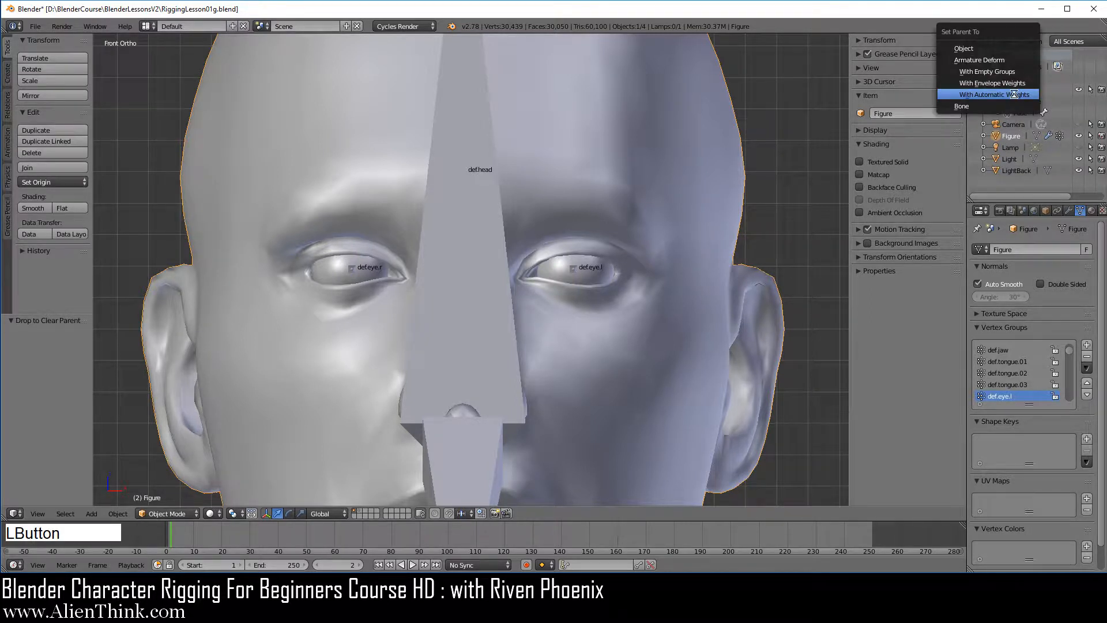
pyautogui.click(1014, 94)
pyautogui.click(1068, 210)
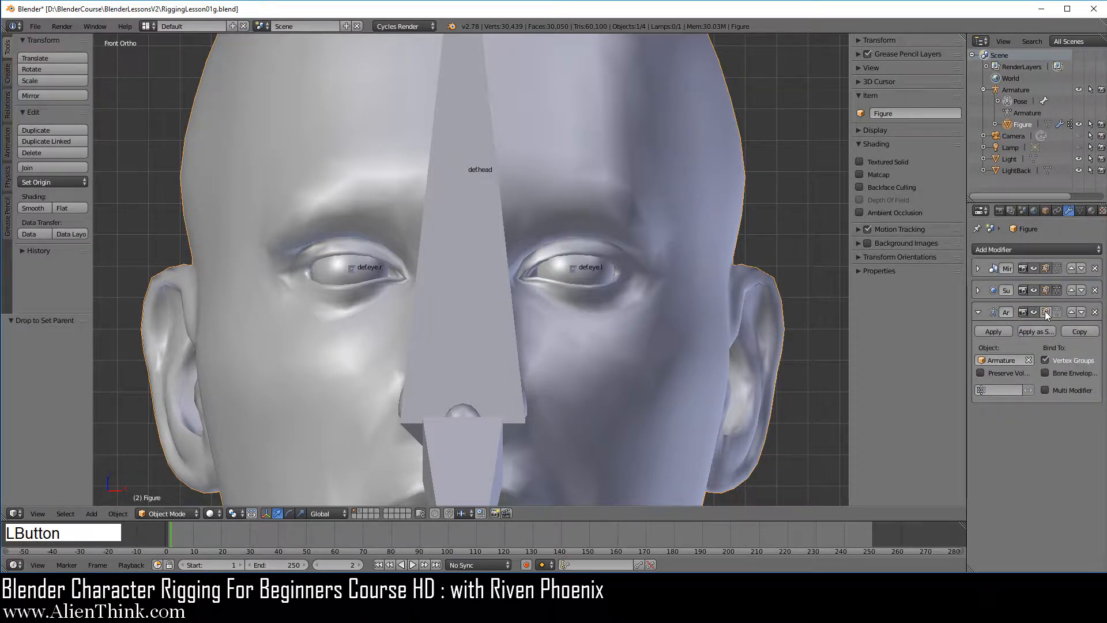
pyautogui.click(1071, 312)
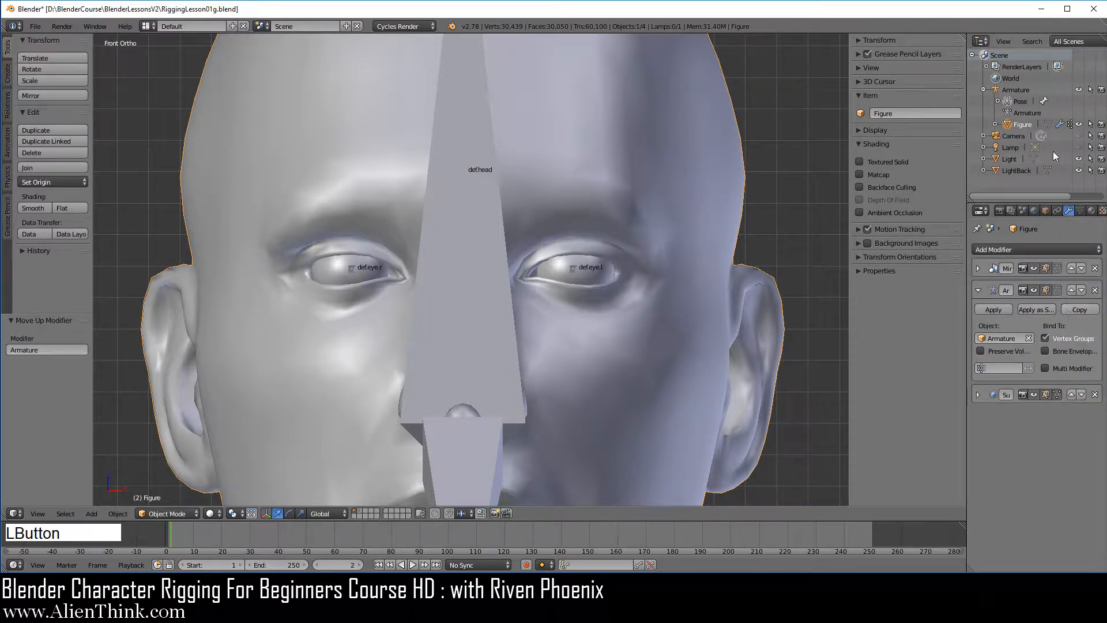
# Step: Make def.eye.l the active vertex group of Figure in Edit Mode and select all vertices assigned to it
pyautogui.rightClick(611, 187)
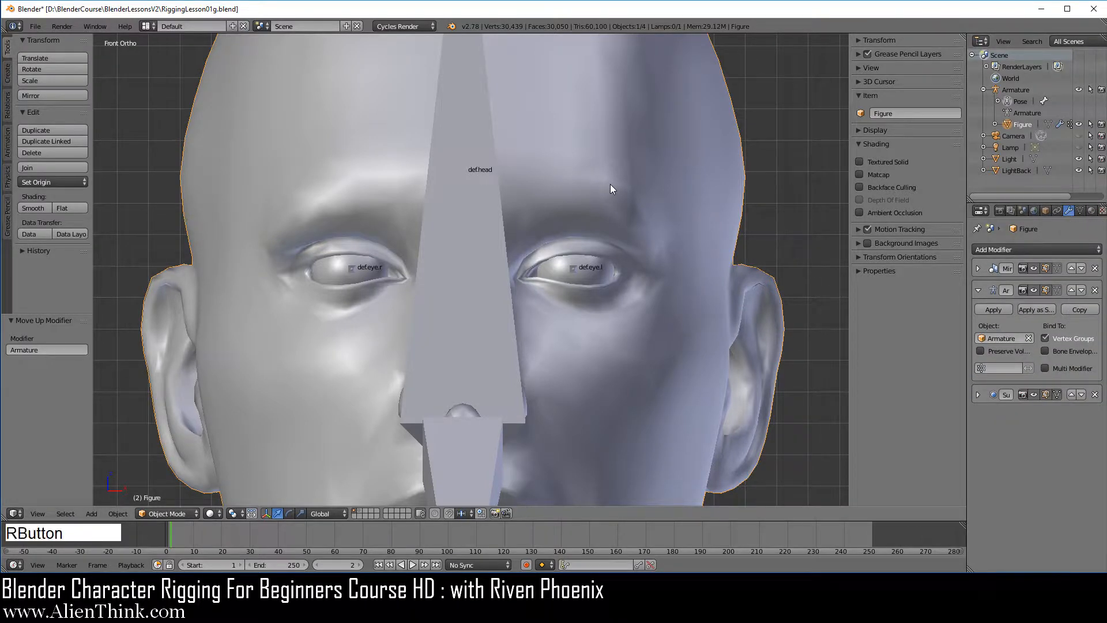
pyautogui.press('Tab')
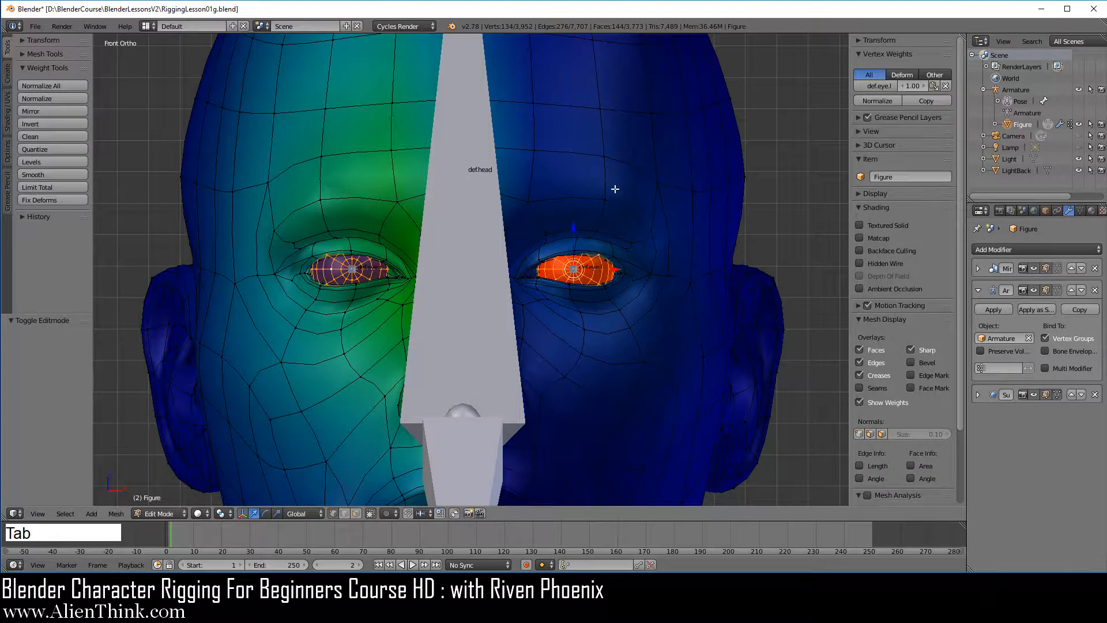
pyautogui.click(878, 86)
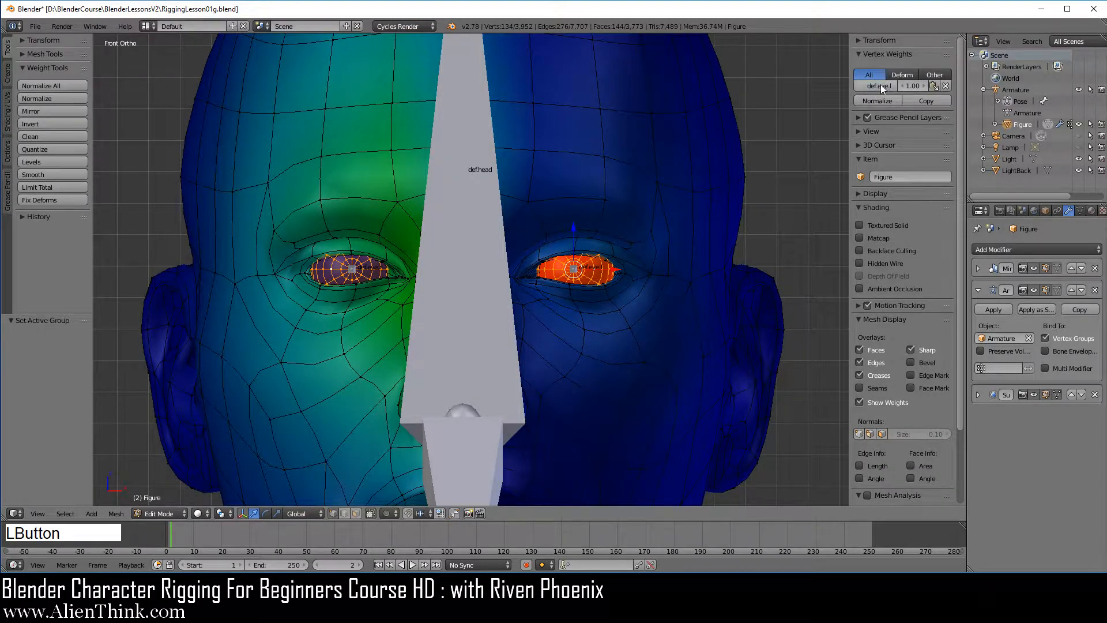
pyautogui.click(1079, 211)
pyautogui.click(1056, 418)
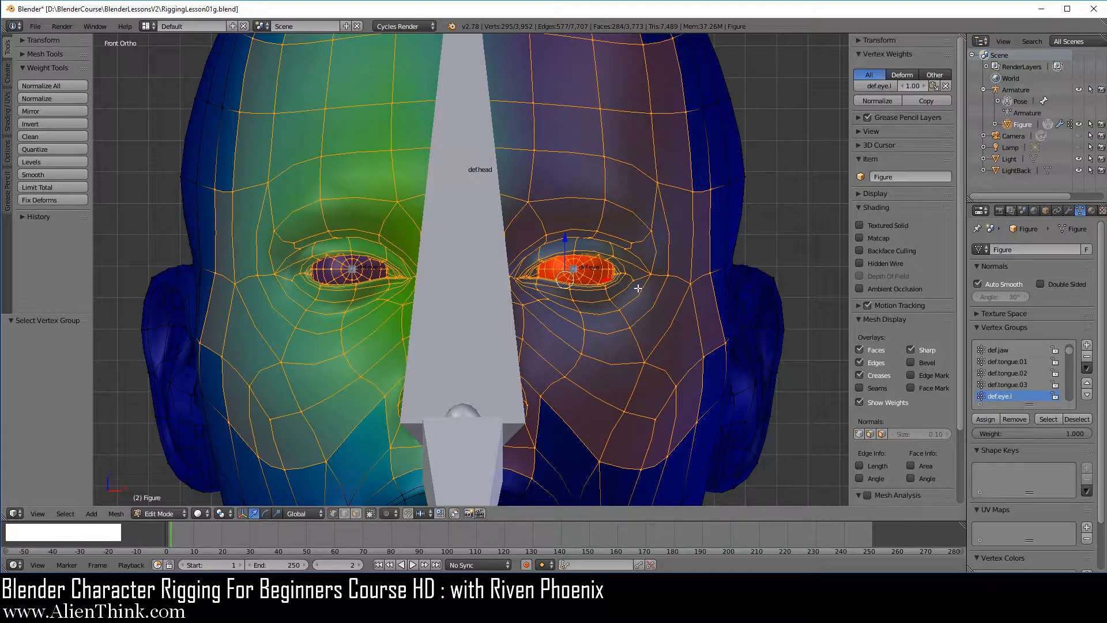
# Step: Make a forehead vertex the active one within the selection and examine its vertex weights
pyautogui.click(1087, 367)
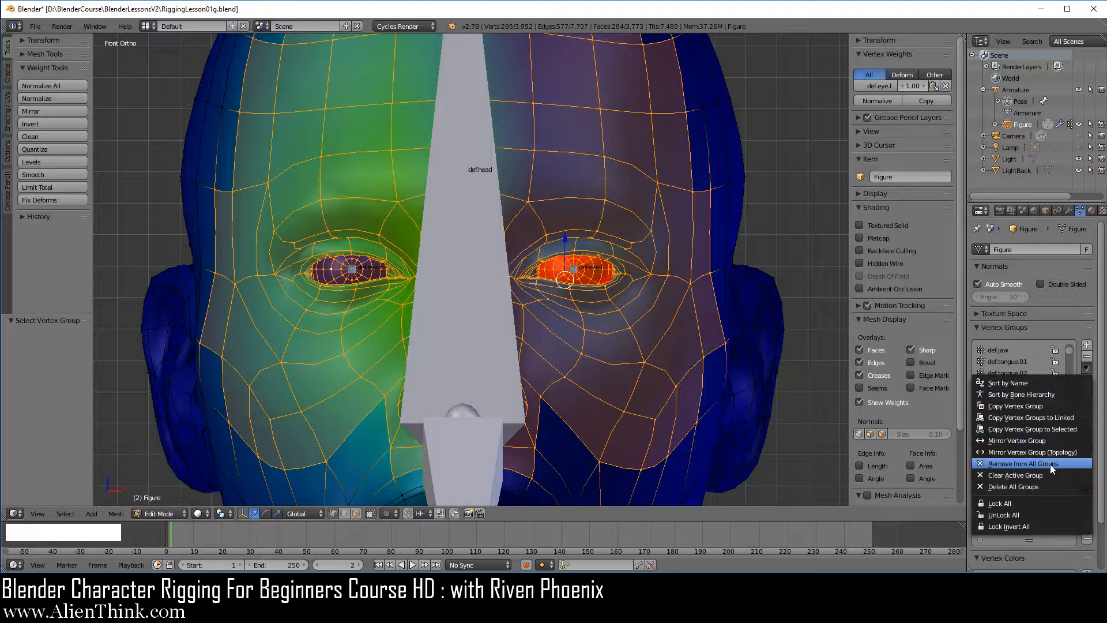
pyautogui.press('shift')
pyautogui.keyDown('shift'); pyautogui.rightClick(604, 160); pyautogui.keyUp('shift')
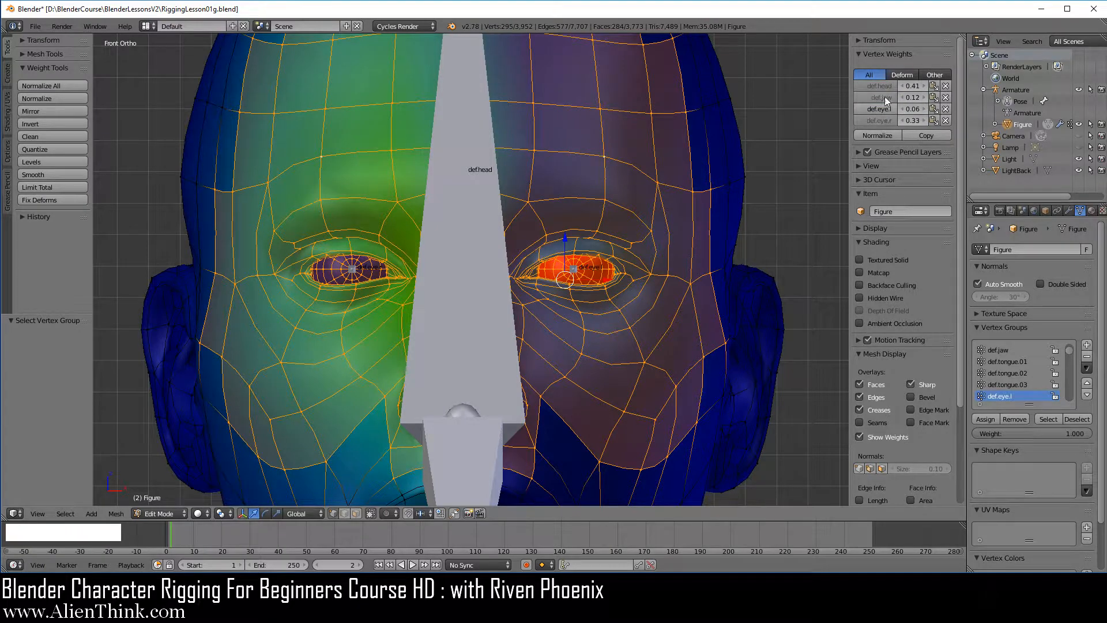
# Step: Clear all vertex assignments from the def.eye.l and def.eye.r vertex groups
pyautogui.click(1086, 368)
pyautogui.click(1086, 368)
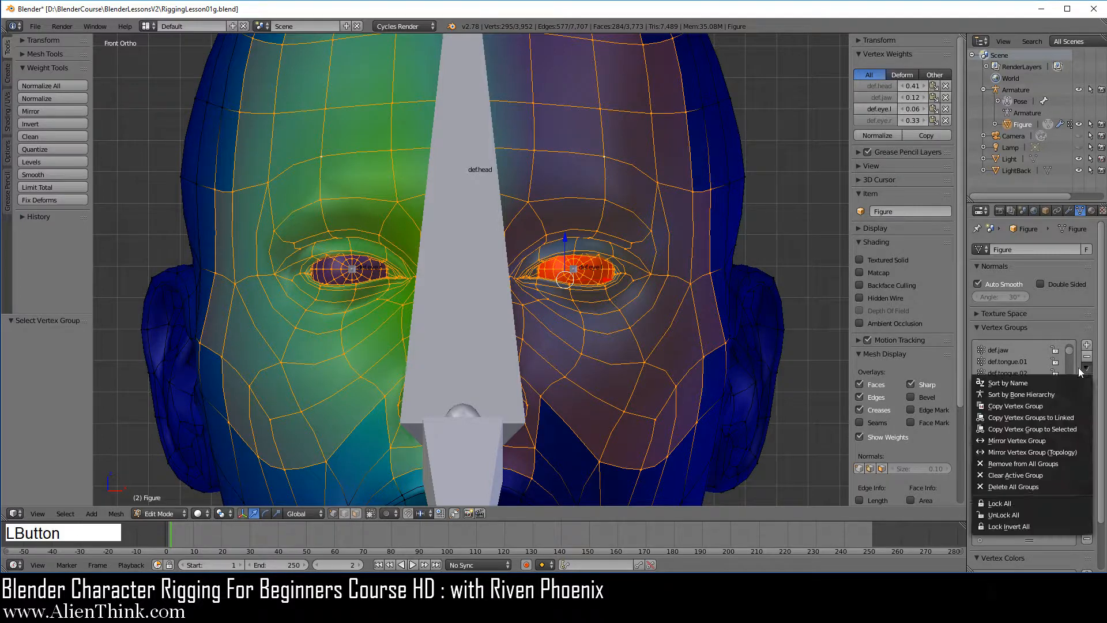
pyautogui.click(1036, 476)
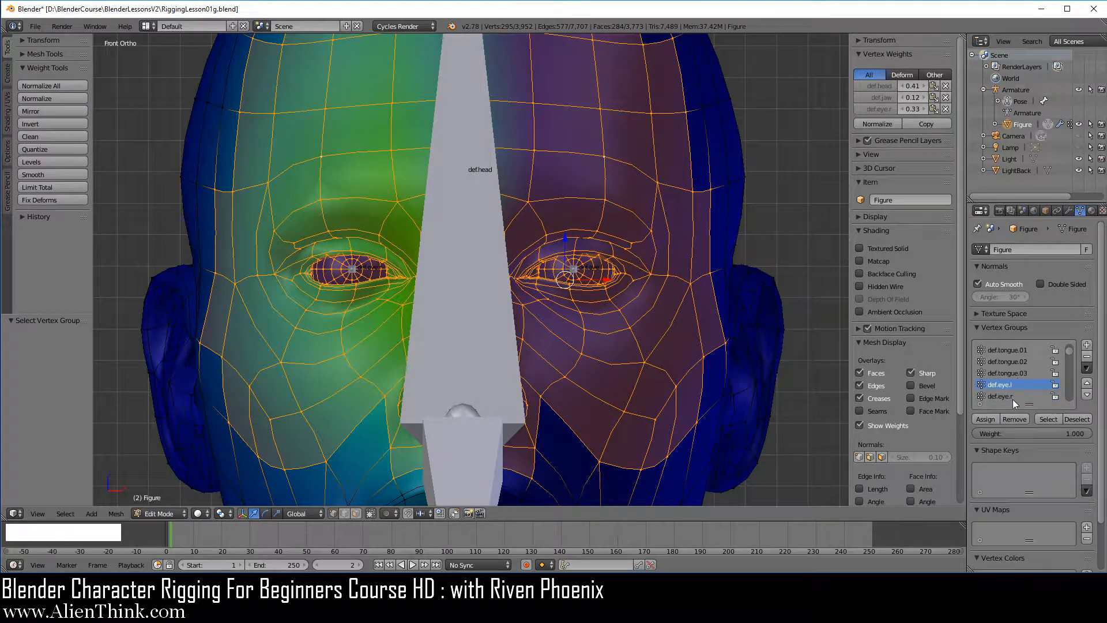
pyautogui.click(1010, 397)
pyautogui.click(1086, 368)
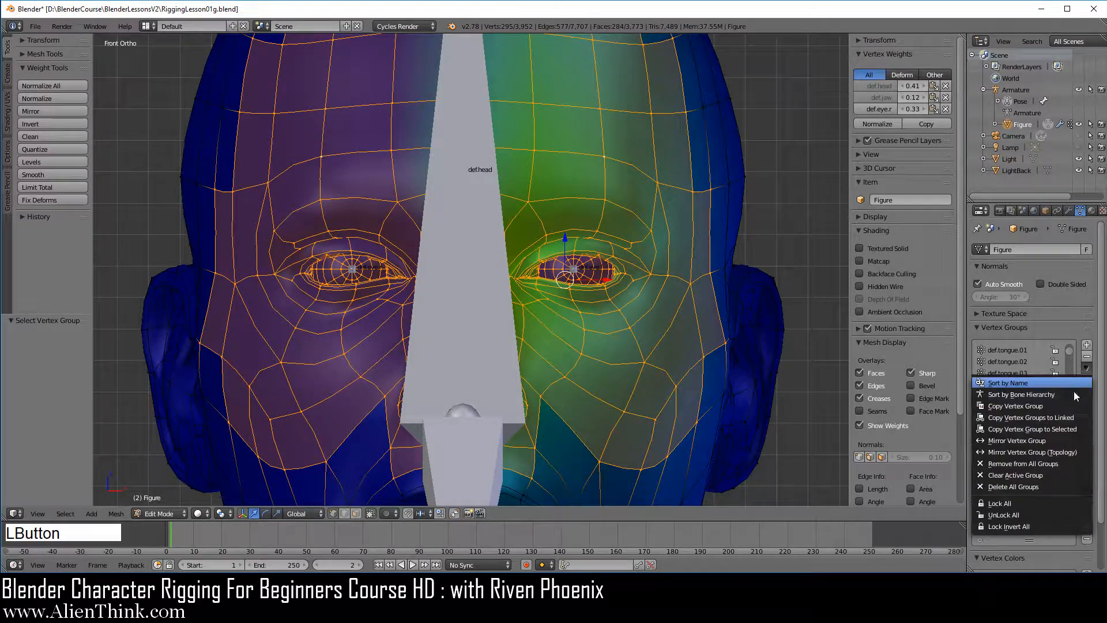
pyautogui.click(1039, 475)
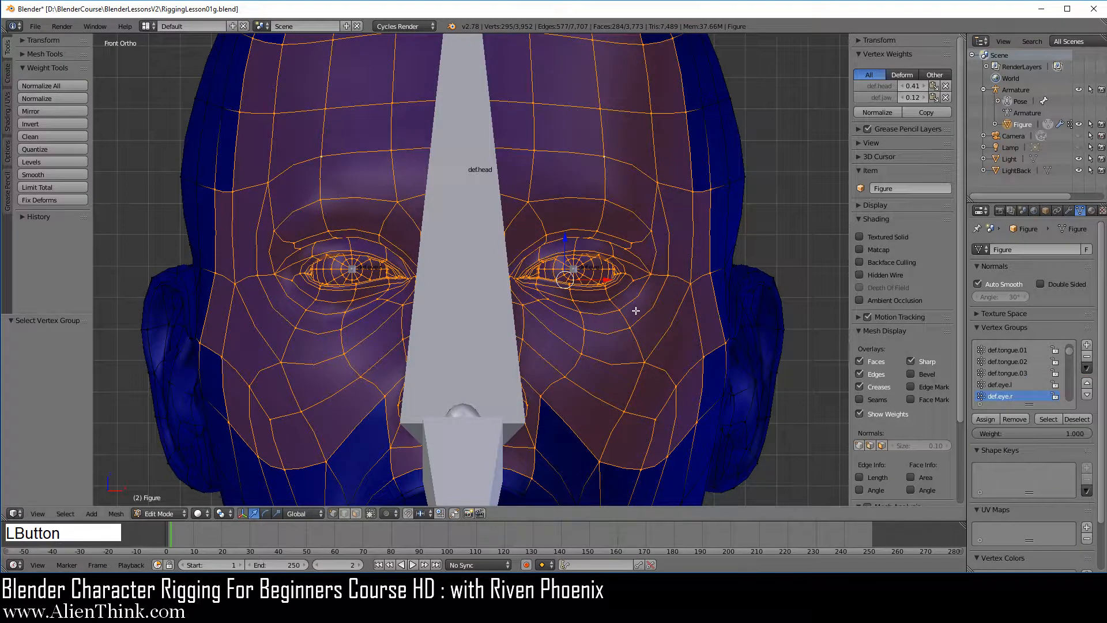
# Step: Select only the linked eyeball geometry, assign it to def.eye.l at weight 1.000, and compare the weights shown for def.eye.r and def.eye.l
pyautogui.press('a')
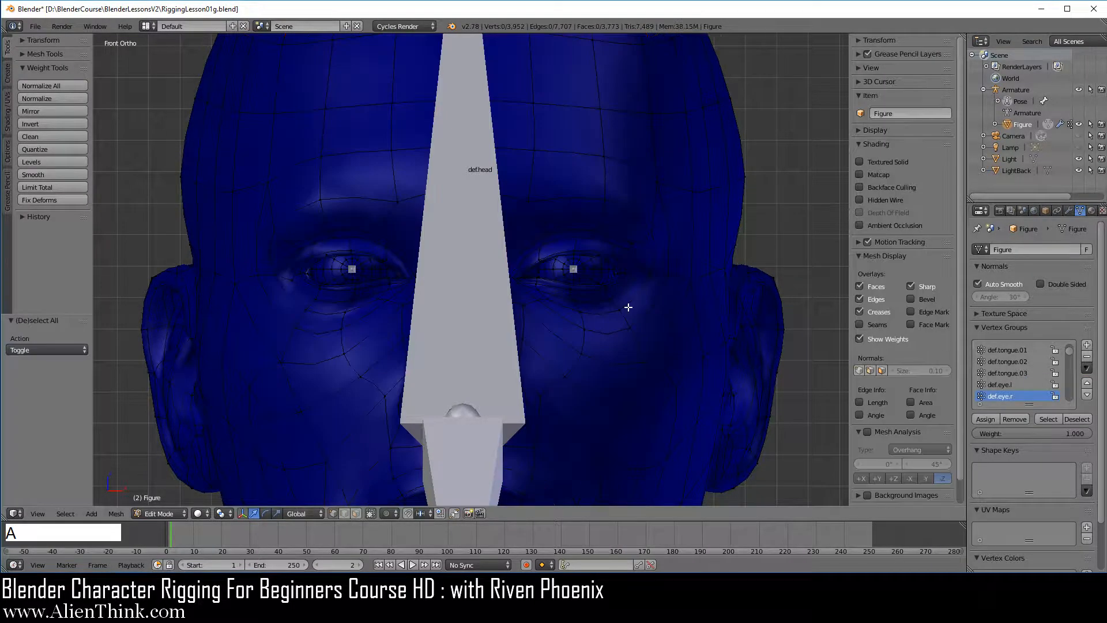
pyautogui.click(1000, 385)
pyautogui.scroll(4, 696, 306)
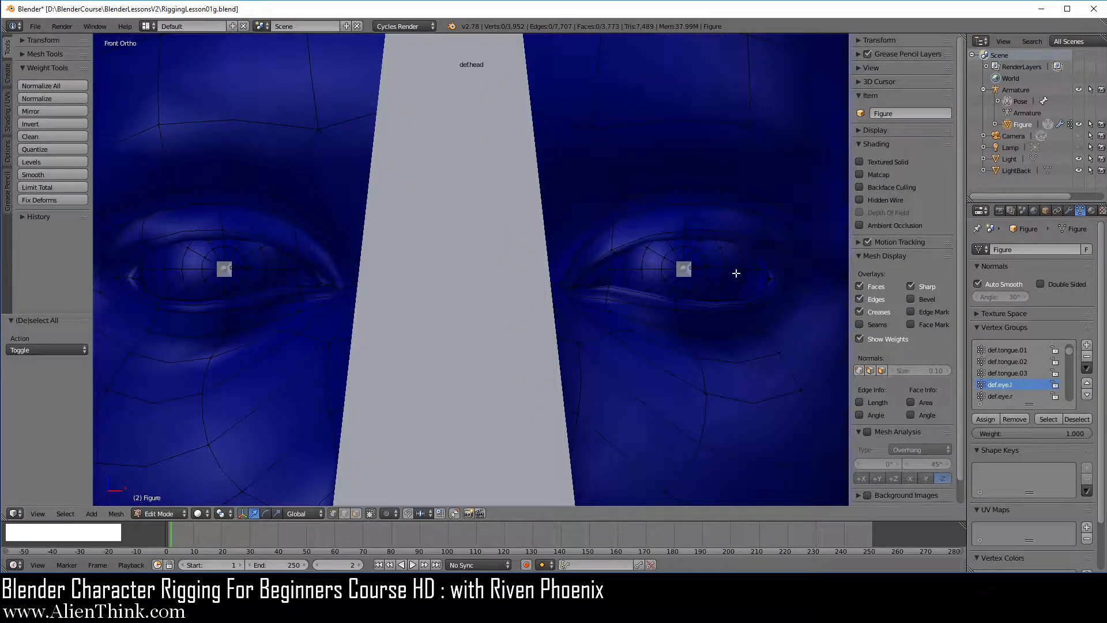
pyautogui.rightClick(739, 272)
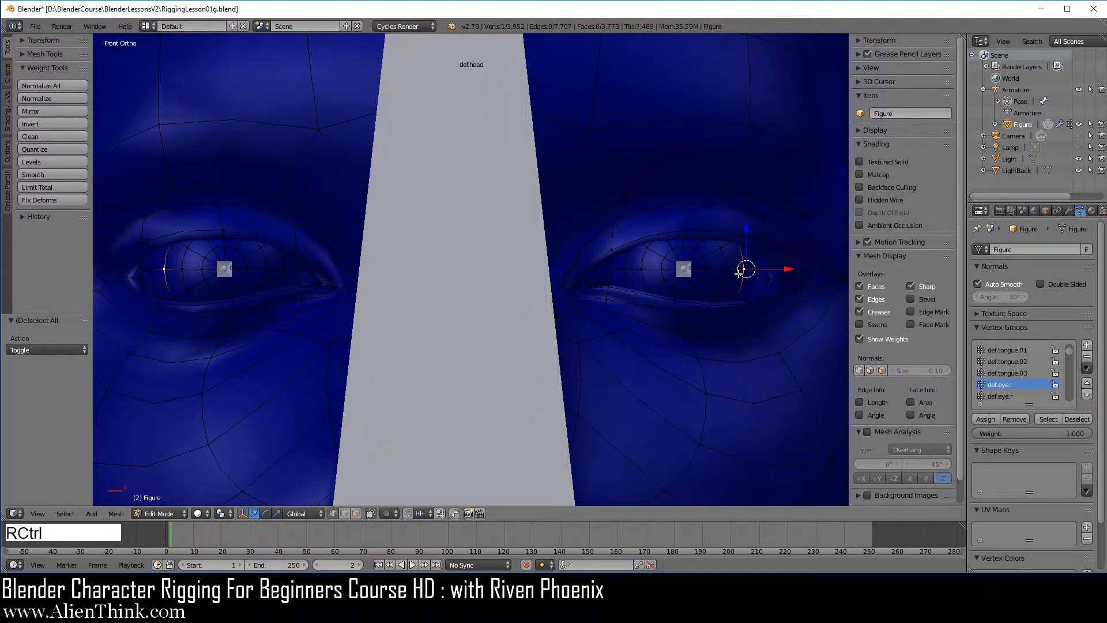
pyautogui.hotkey('ctrl', 'l')
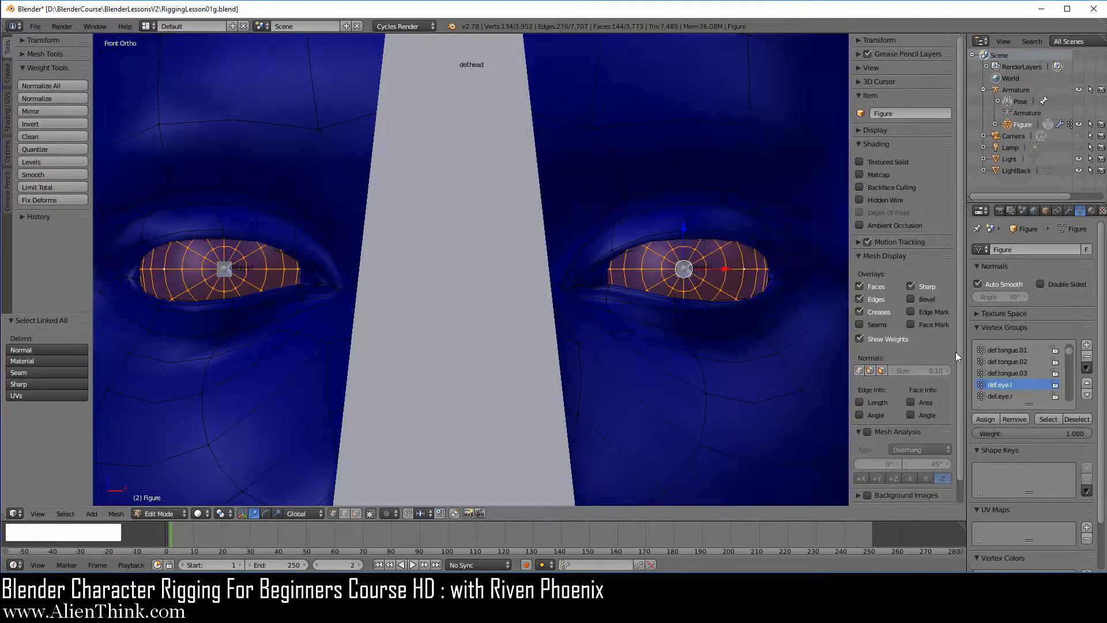
pyautogui.click(987, 420)
pyautogui.click(1003, 396)
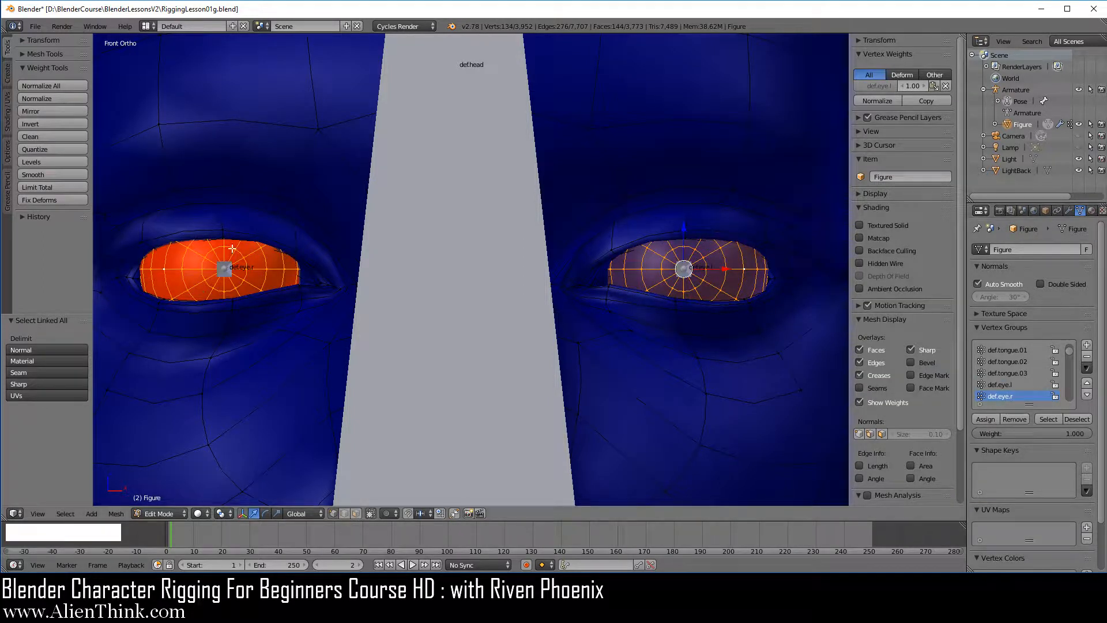
pyautogui.click(1000, 384)
pyautogui.scroll(-4, 684, 324)
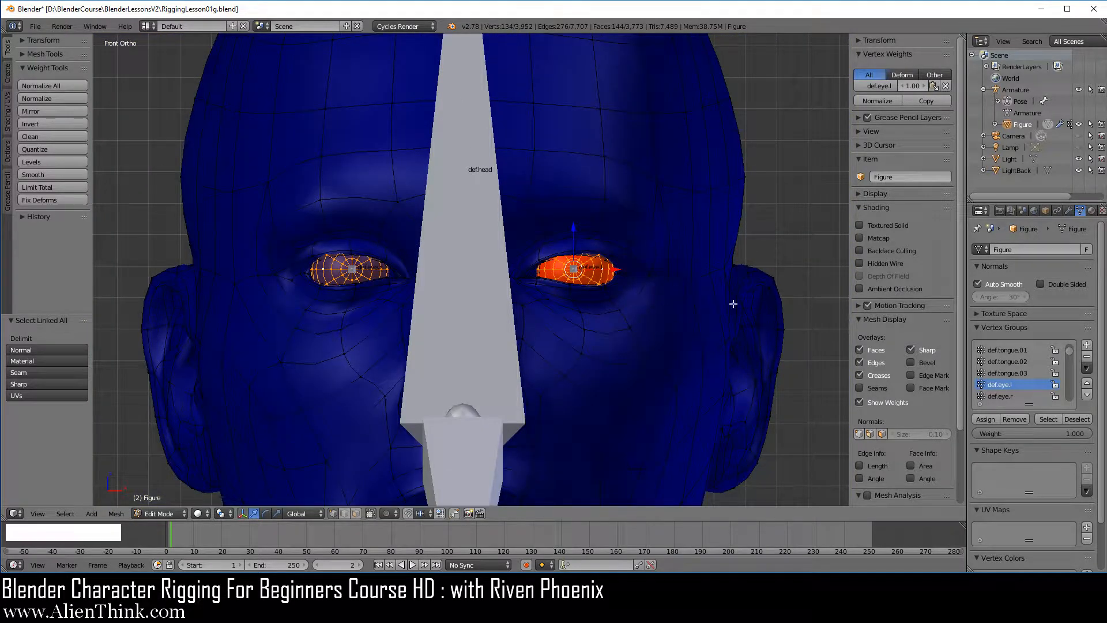
# Step: Make the armature active, turn on Matcap shading, and test the def.eye.l bone with a trackball rotation, cancelling it
pyautogui.click(1014, 89)
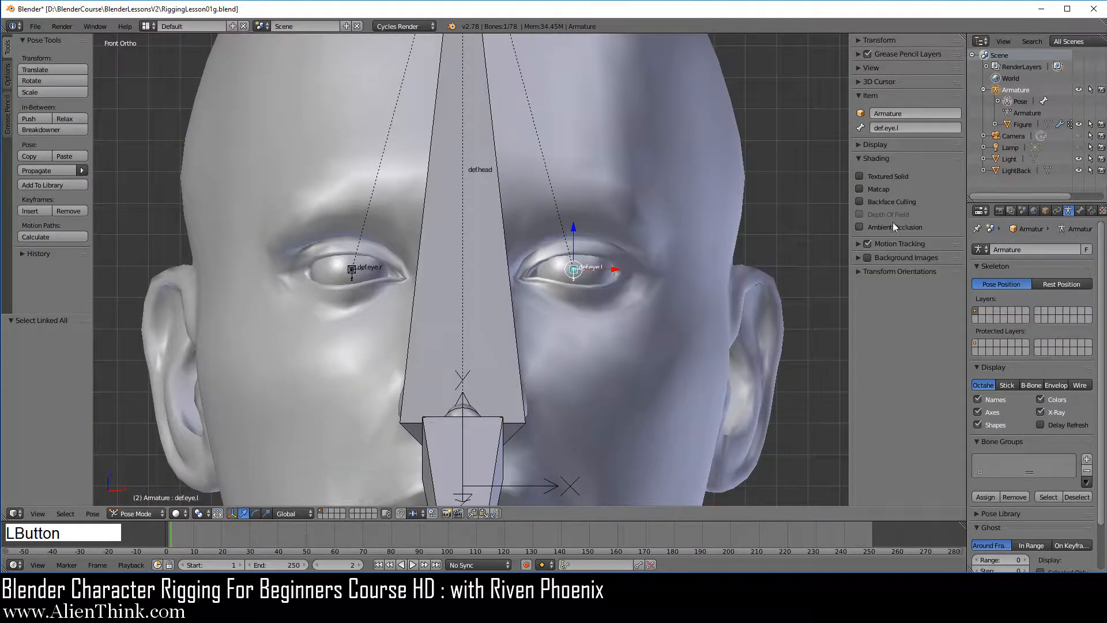
pyautogui.click(884, 187)
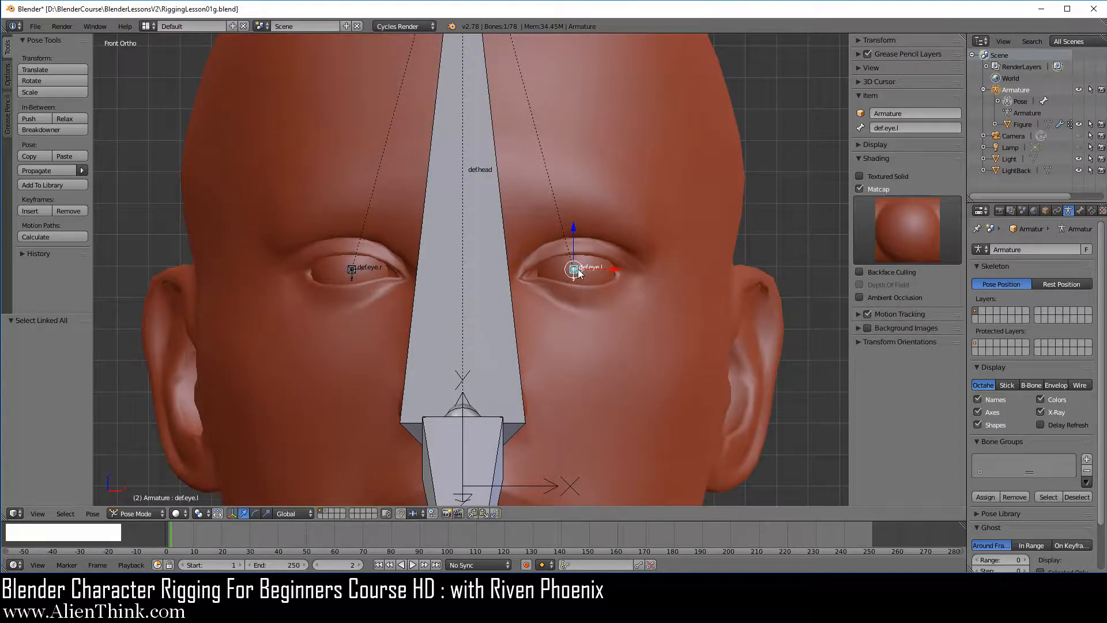
pyautogui.press('r')
pyautogui.press('r')
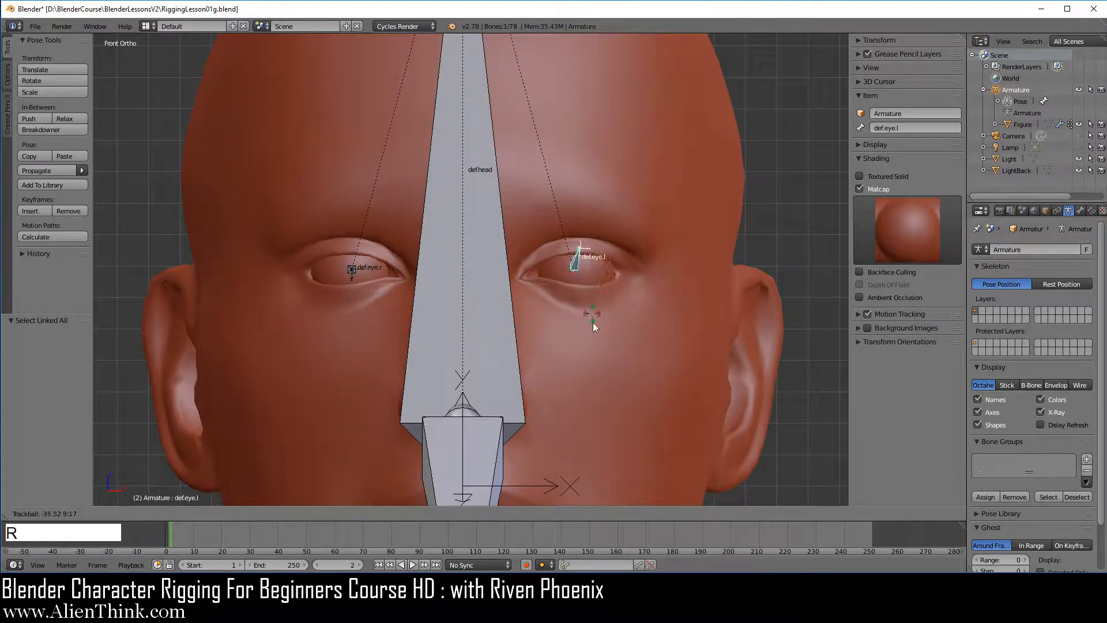
pyautogui.rightClick(599, 309)
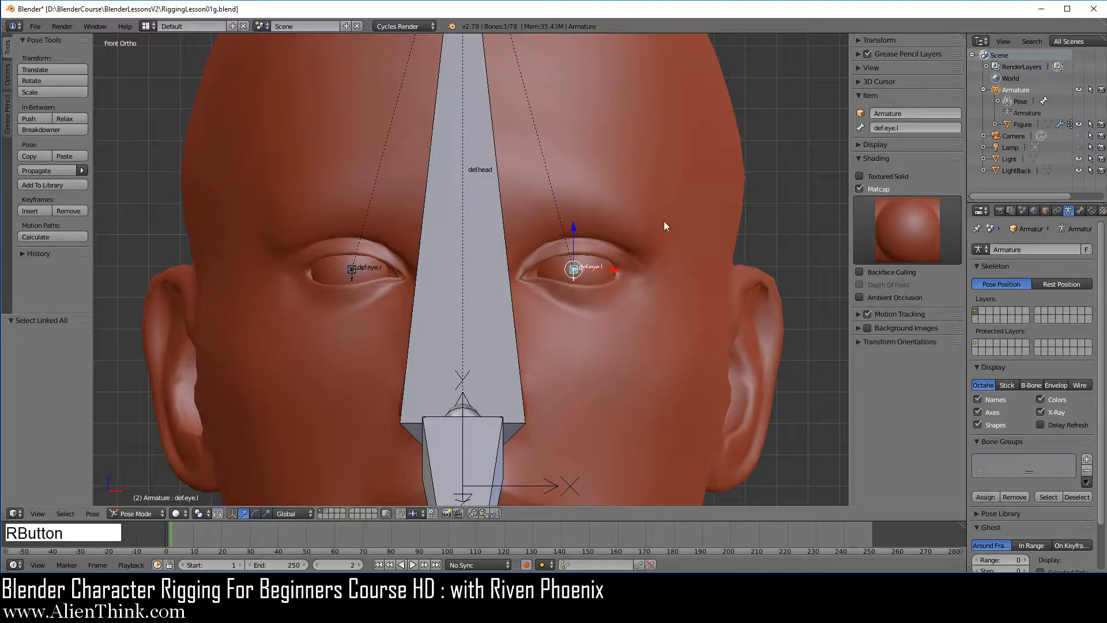
# Step: Examine the head and eyes around the front view and return the Figure mesh to Edit Mode
pyautogui.scroll(-4, 426, 359)
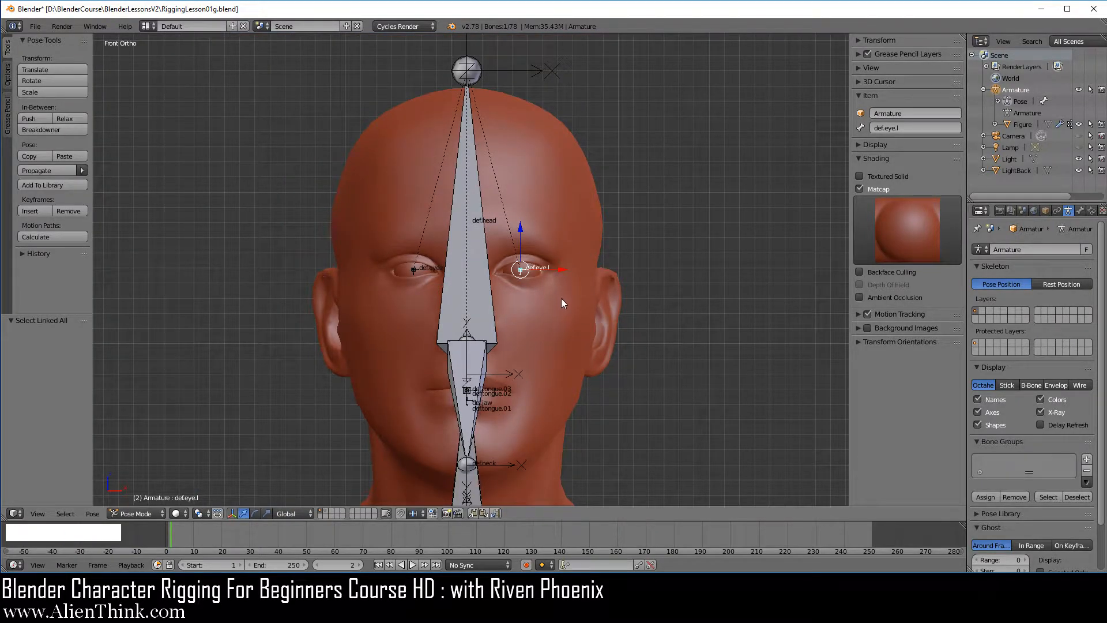
pyautogui.moveTo(562, 298); pyautogui.dragTo(540, 332, button='middle')
pyautogui.press('KP_1')
pyautogui.scroll(3, 572, 239)
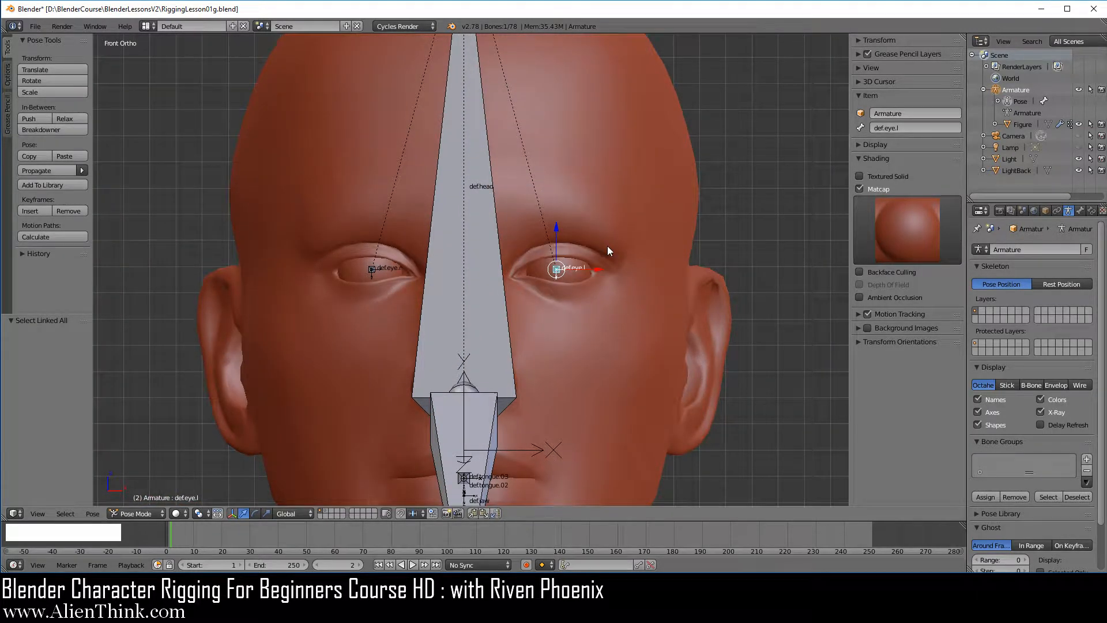
pyautogui.rightClick(617, 188)
pyautogui.press('Tab')
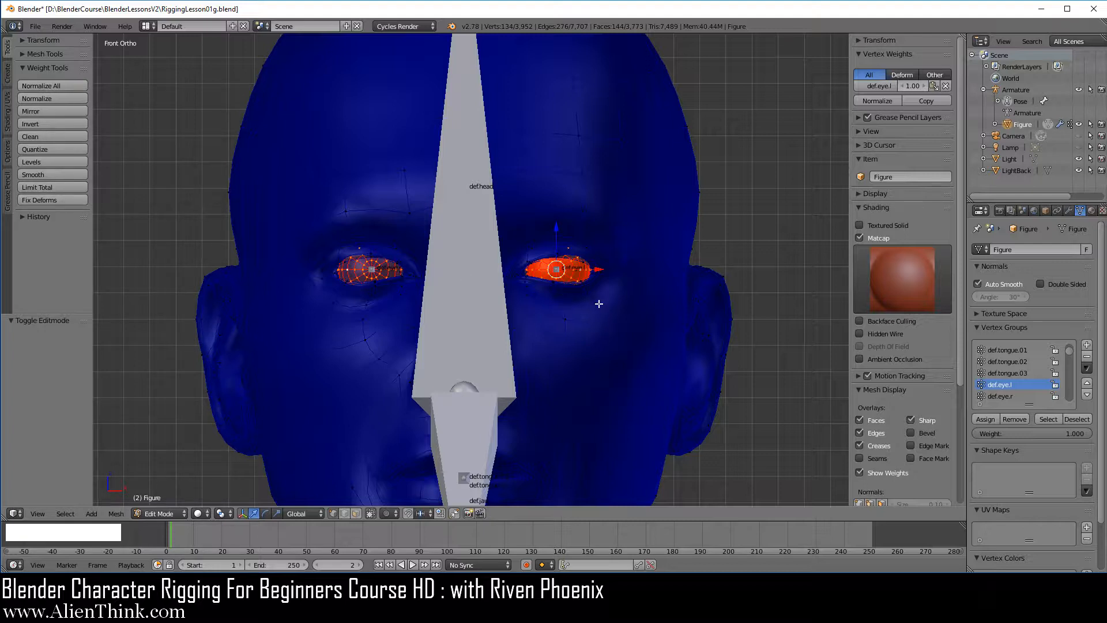
# Step: Discard the changes by reopening RiggingLesson01g.blend from the recent files
pyautogui.click(35, 27)
pyautogui.moveTo(77, 62)
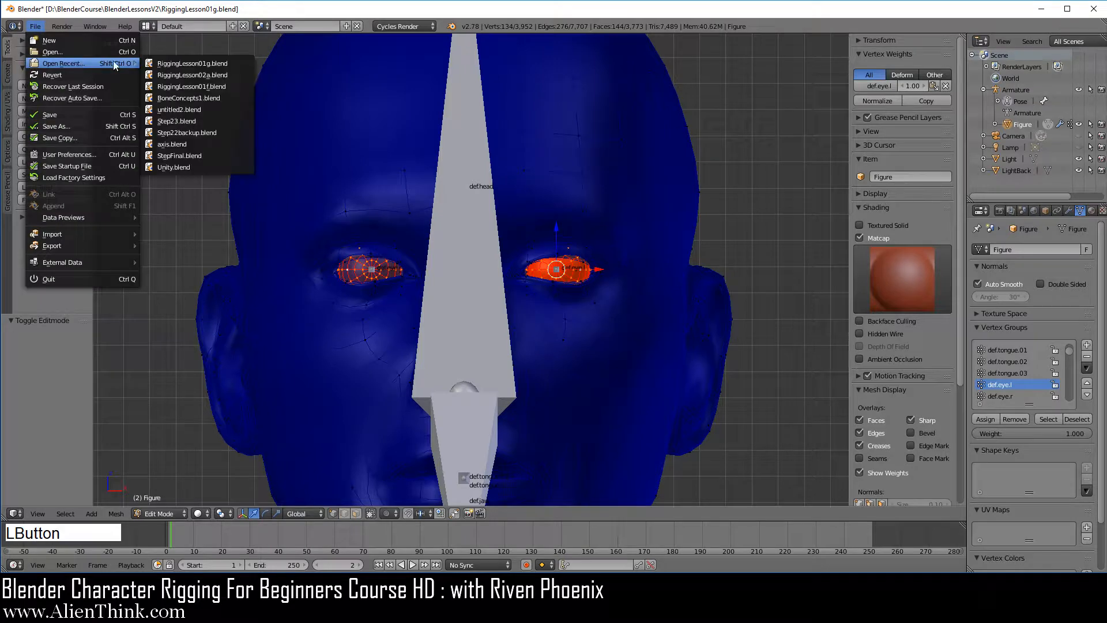
pyautogui.click(192, 62)
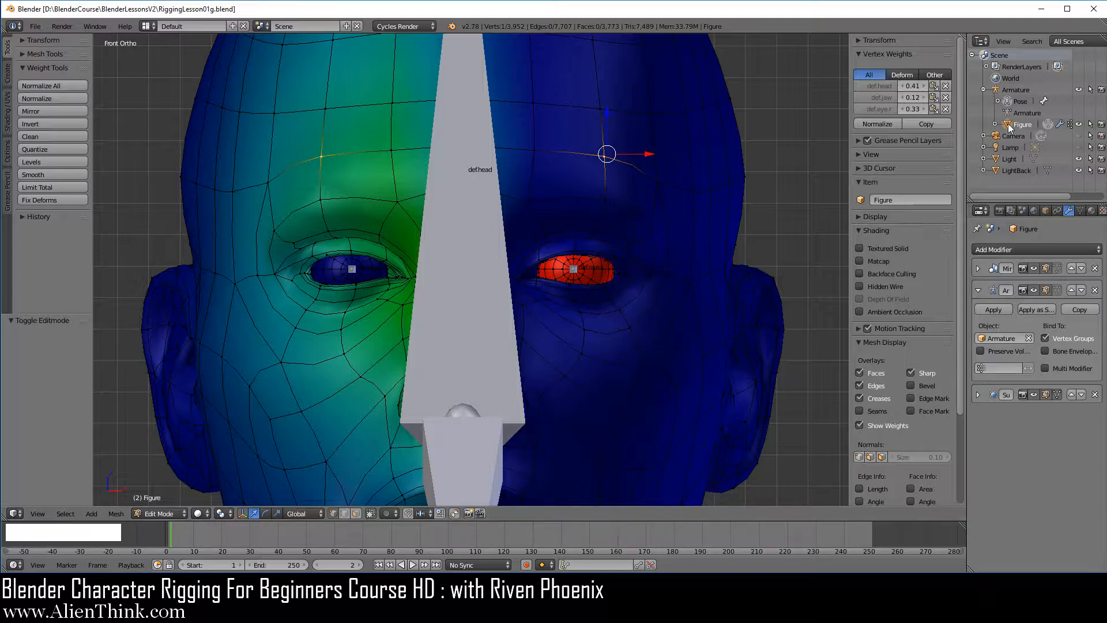
# Step: Parent Figure to the armature with automatic weights from Object Mode
pyautogui.press('Tab')
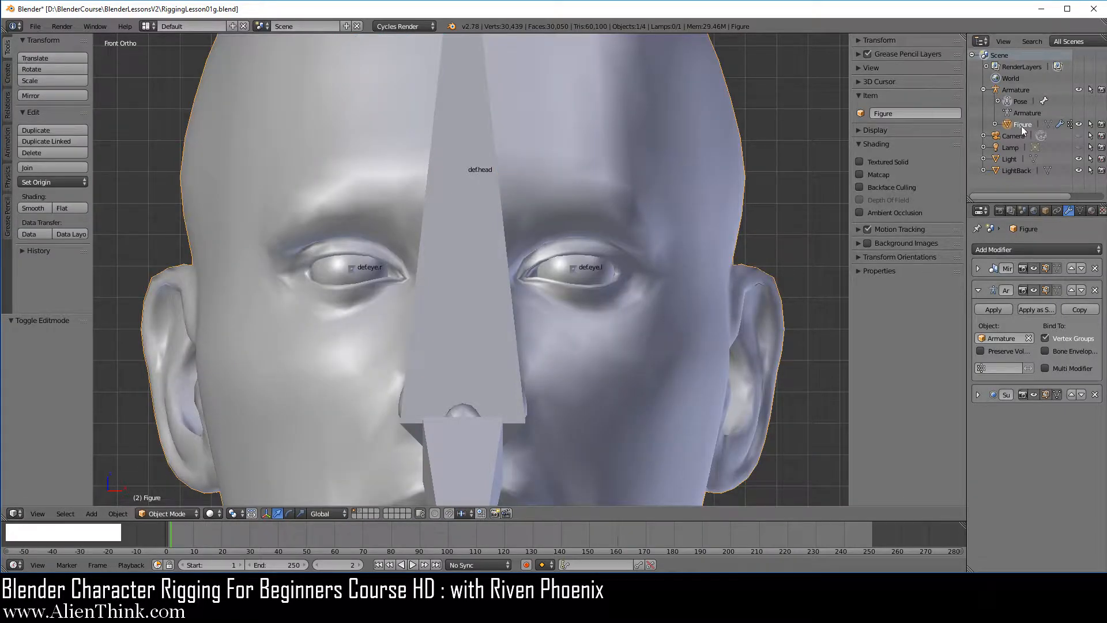
pyautogui.keyDown('shift'); pyautogui.click(1022, 92); pyautogui.keyUp('shift')
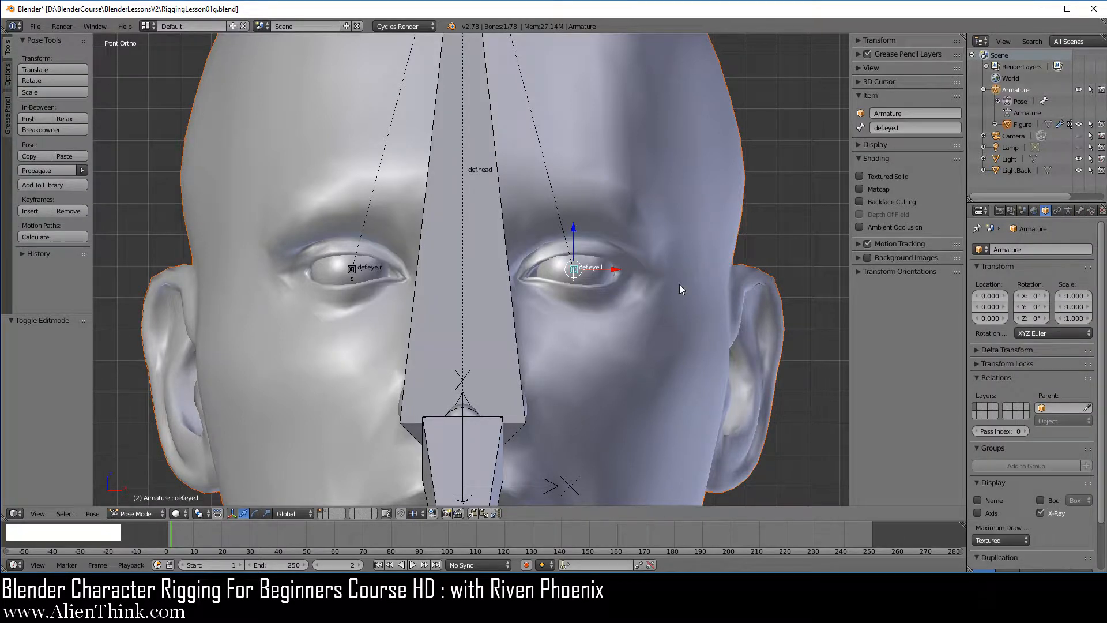
pyautogui.hotkey('ctrl', 'p')
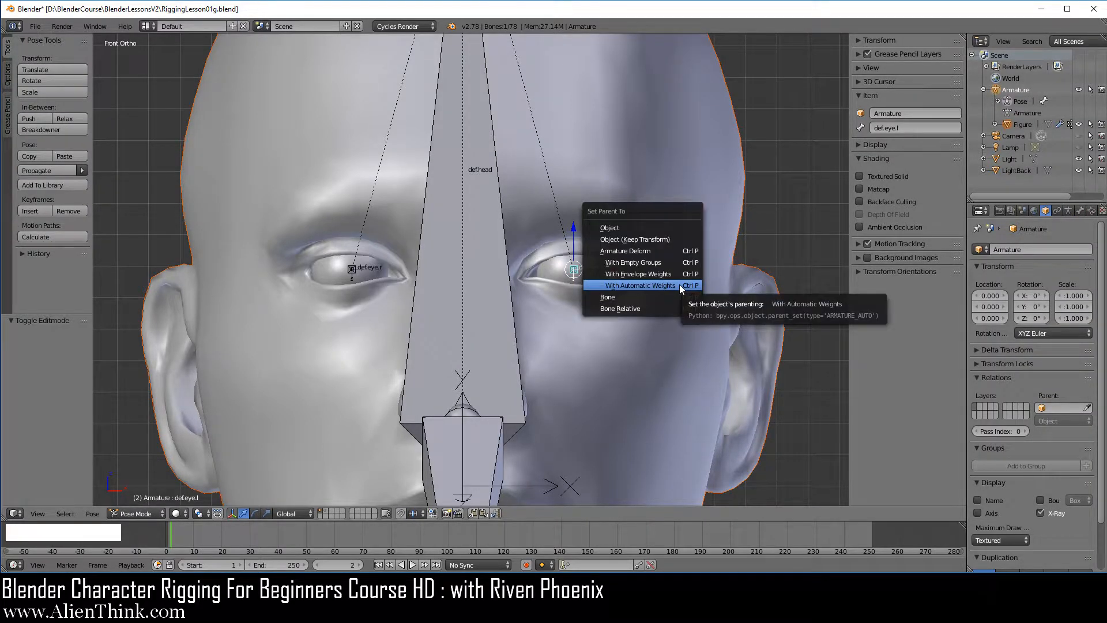
pyautogui.click(680, 284)
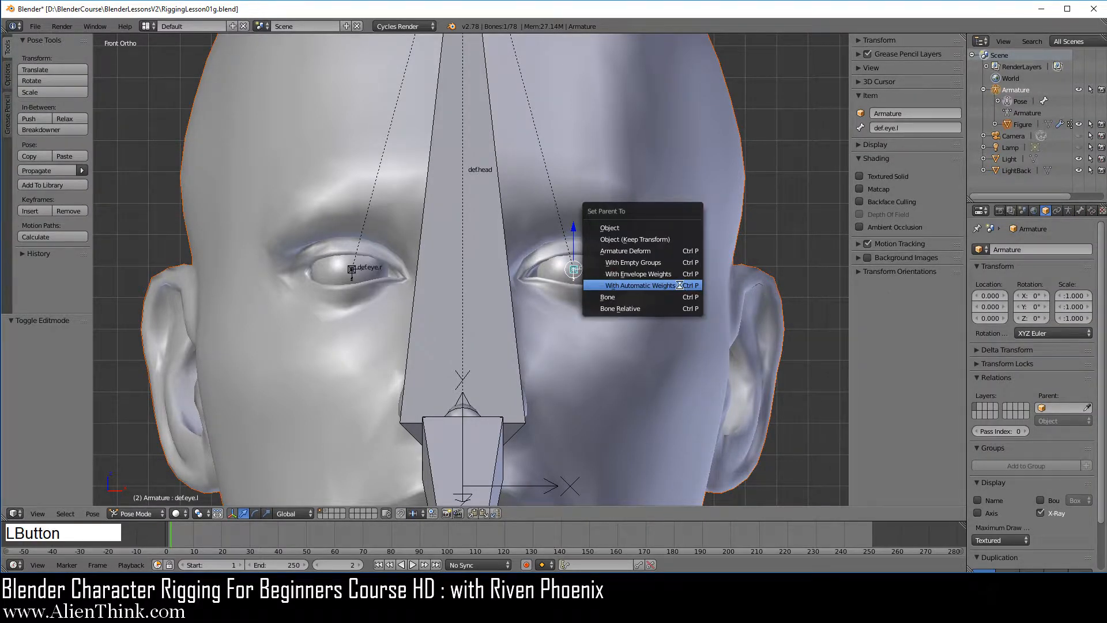
# Step: In Figure's Edit Mode, select only one vertex on the left upper arm and make its def.arm.upper.l group active
pyautogui.rightClick(703, 248)
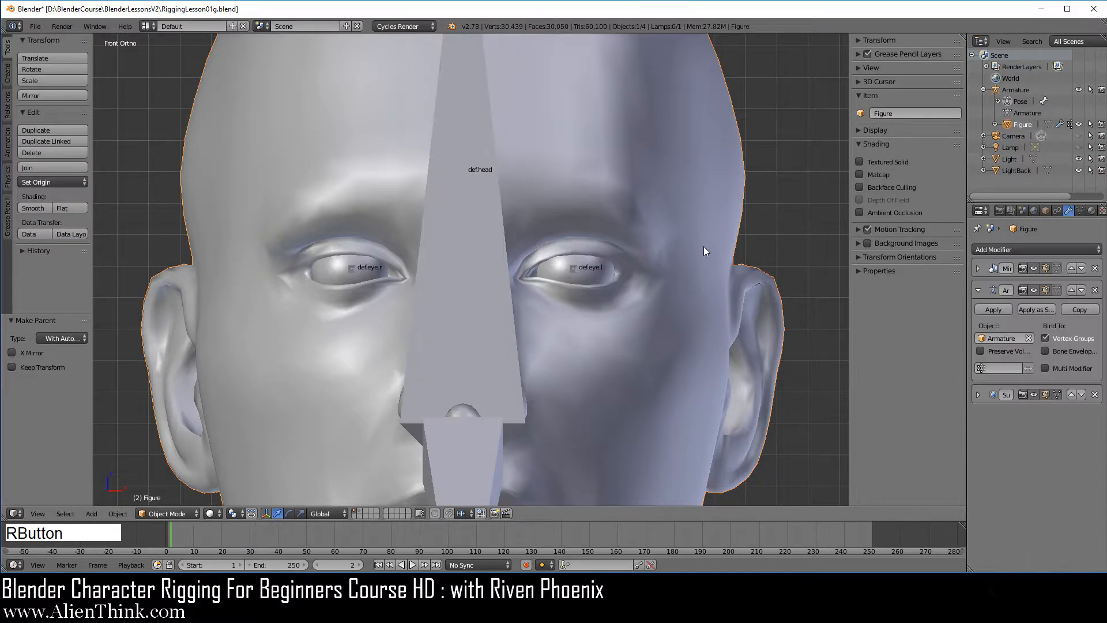
pyautogui.press('Tab')
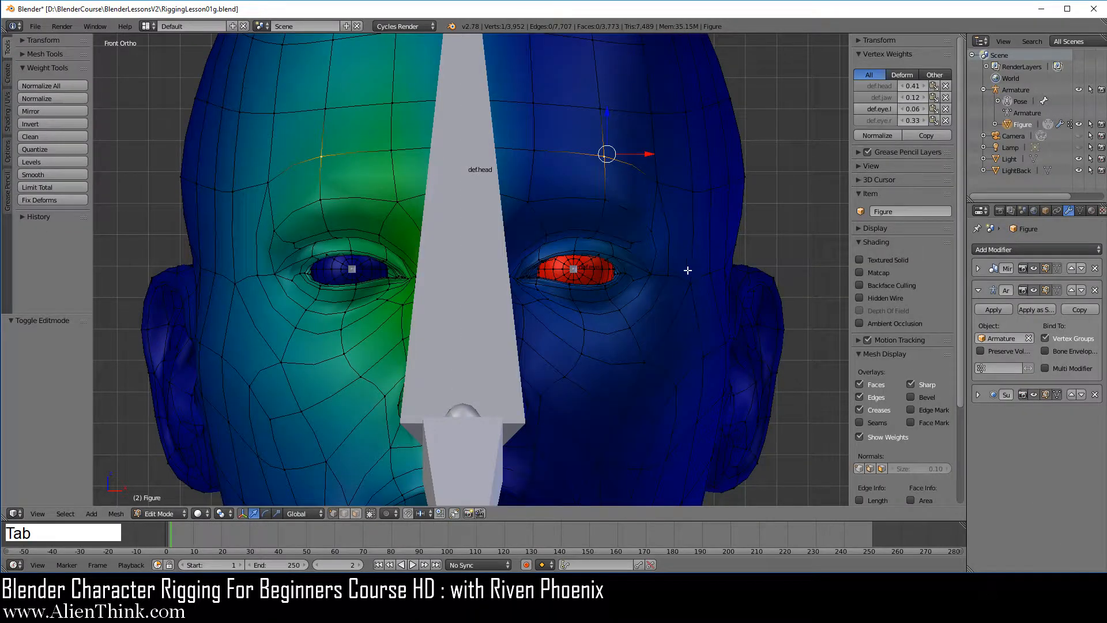
pyautogui.press('a')
pyautogui.scroll(-4, 667, 305)
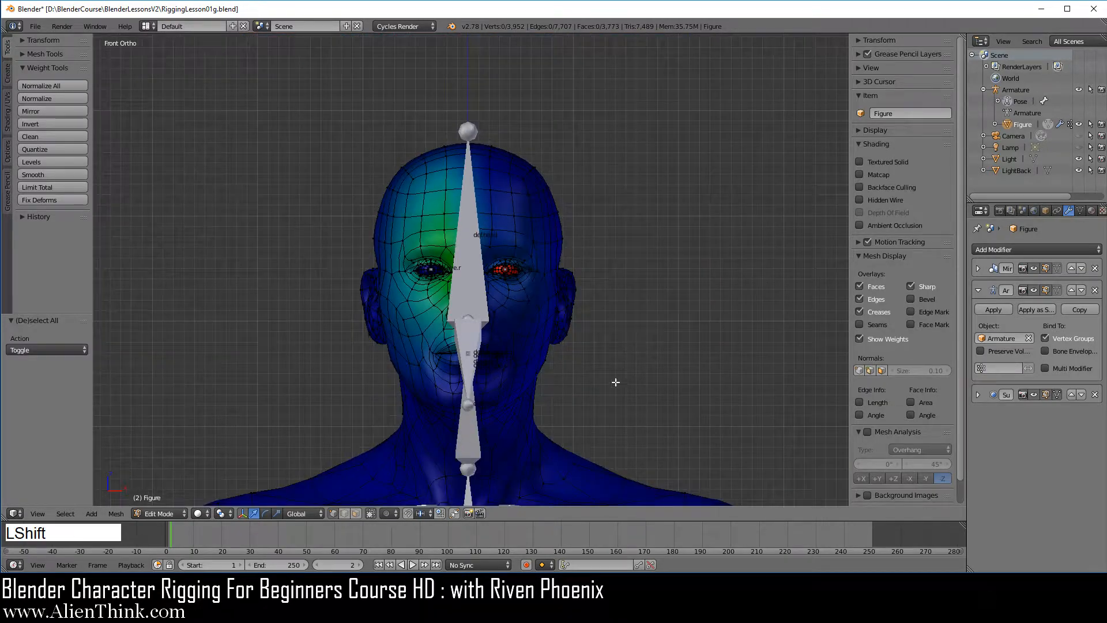
pyautogui.keyDown('shift'); pyautogui.moveTo(615, 380); pyautogui.dragTo(542, 185, button='middle'); pyautogui.keyUp('shift')
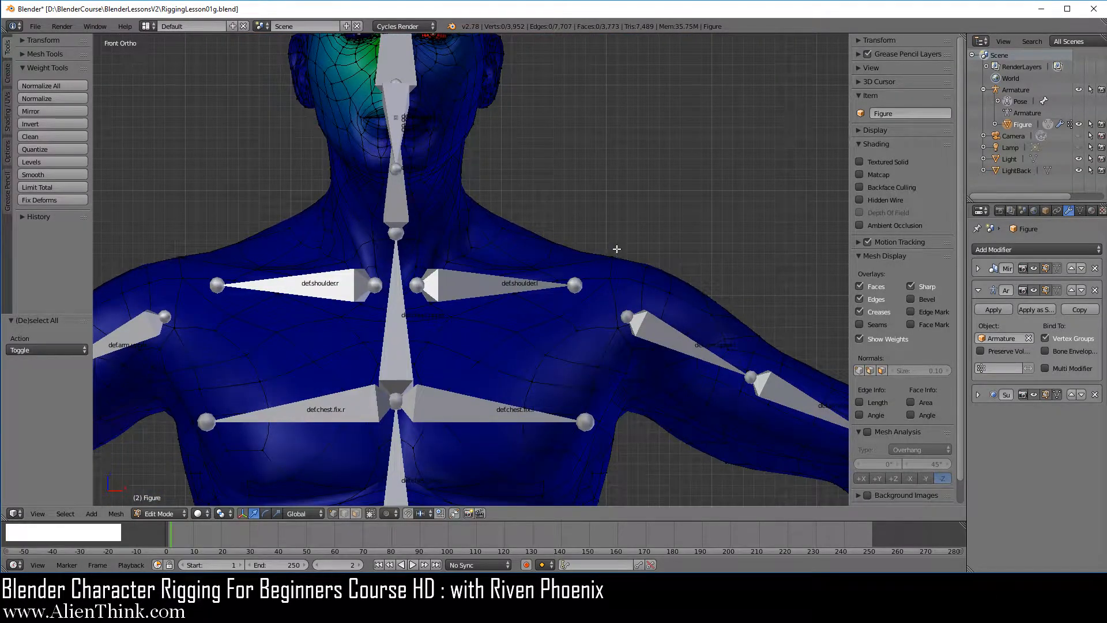
pyautogui.keyDown('shift'); pyautogui.moveTo(616, 248); pyautogui.dragTo(411, 175, button='middle'); pyautogui.keyUp('shift')
pyautogui.scroll(2, 505, 307)
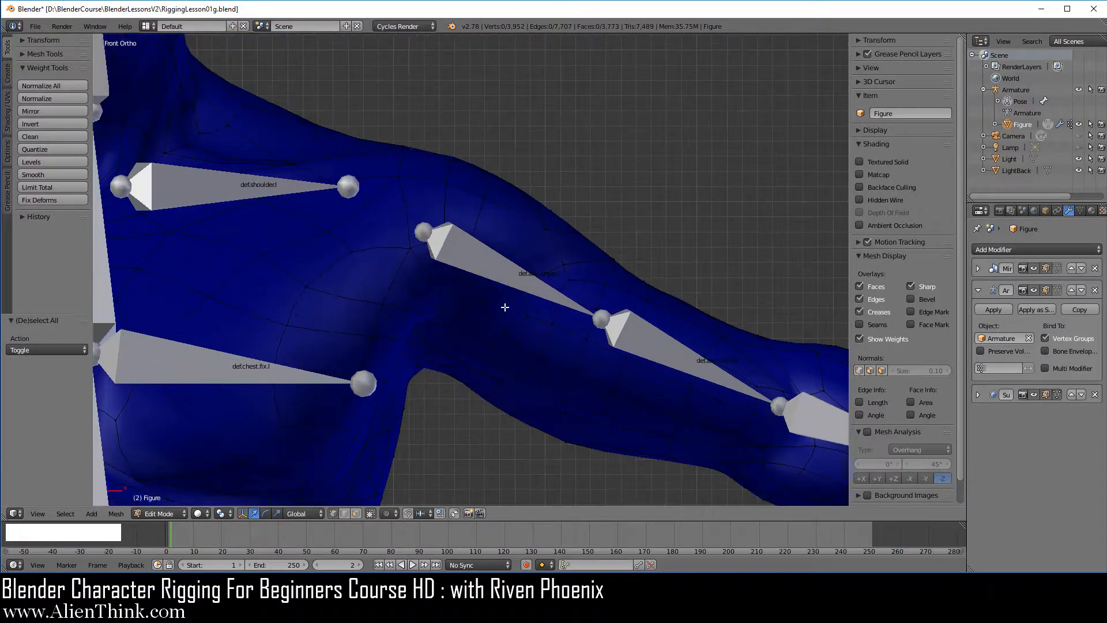
pyautogui.rightClick(551, 230)
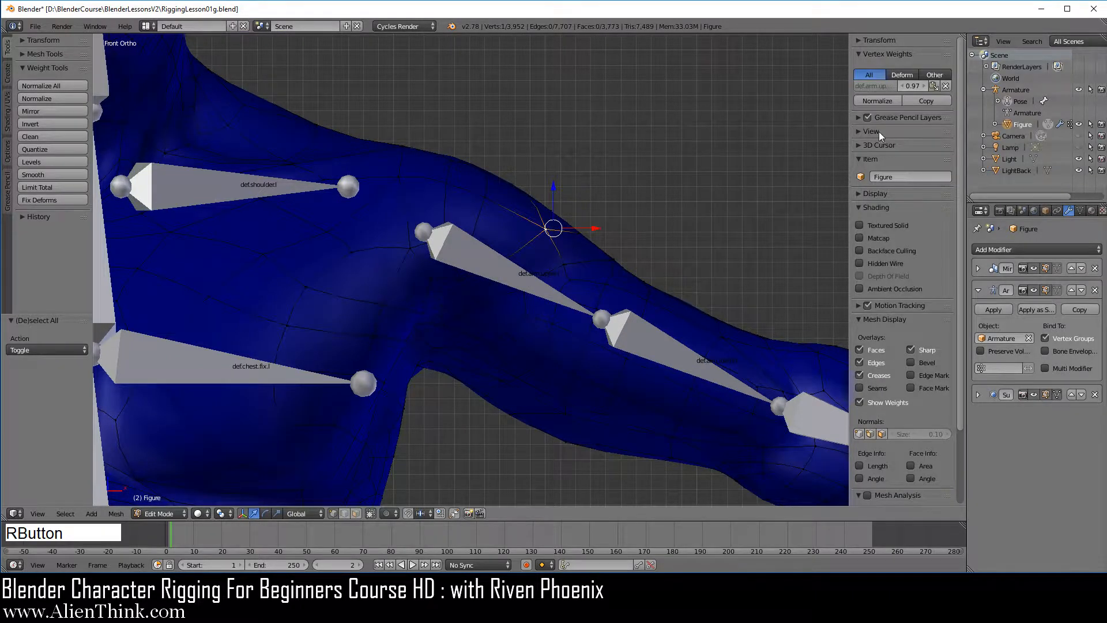
pyautogui.click(882, 86)
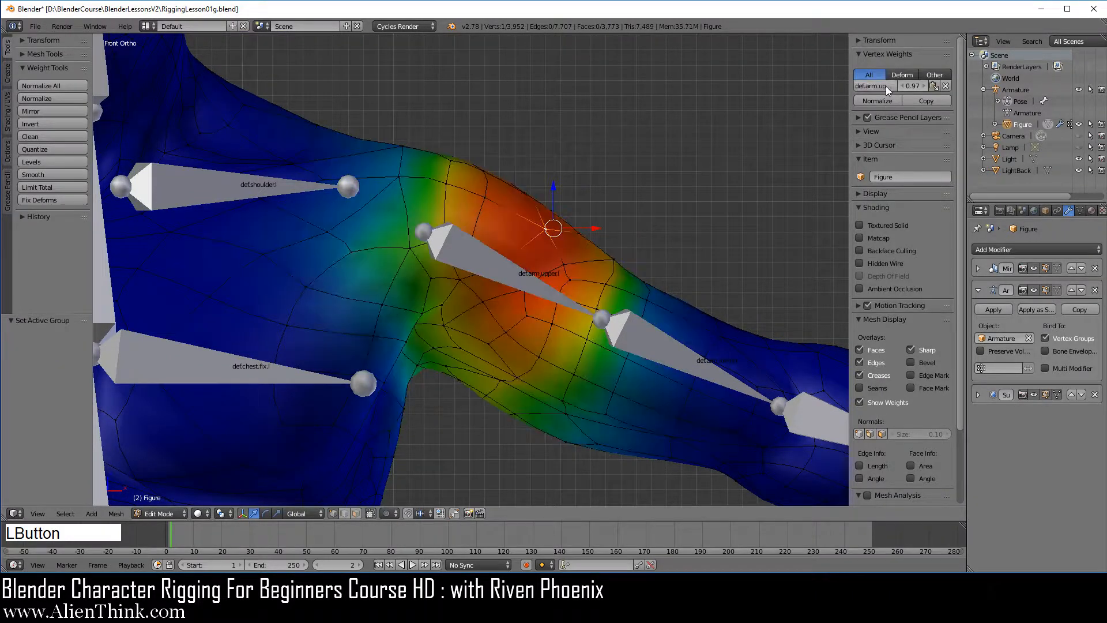
# Step: Rotate the def.arm.upper.l bone of the armature downward by about 30° in Pose Mode
pyautogui.click(1025, 89)
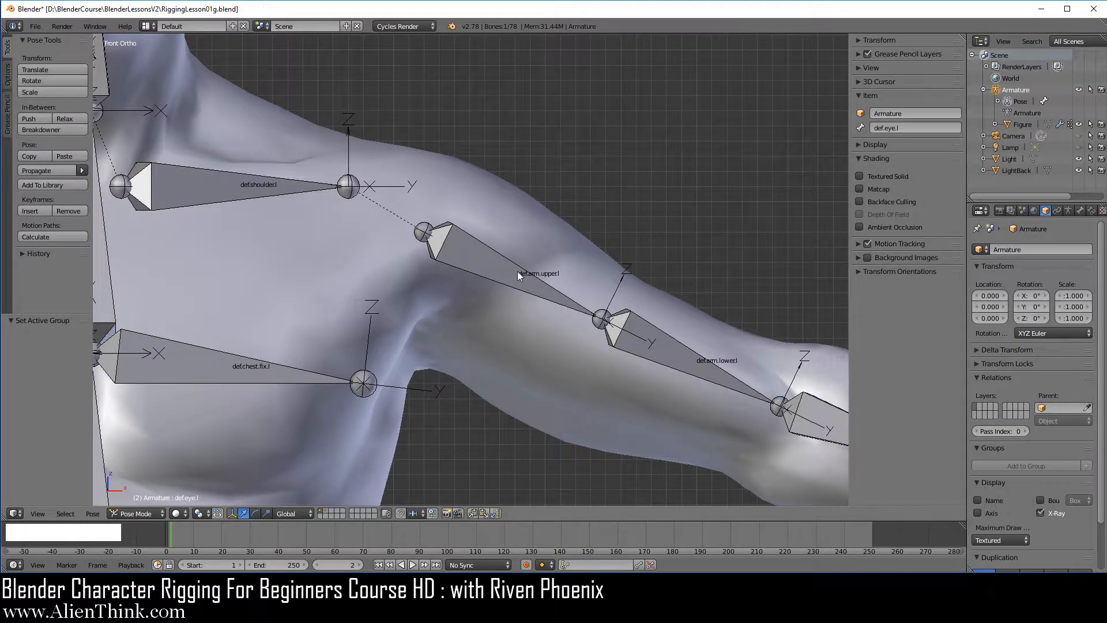
pyautogui.rightClick(517, 277)
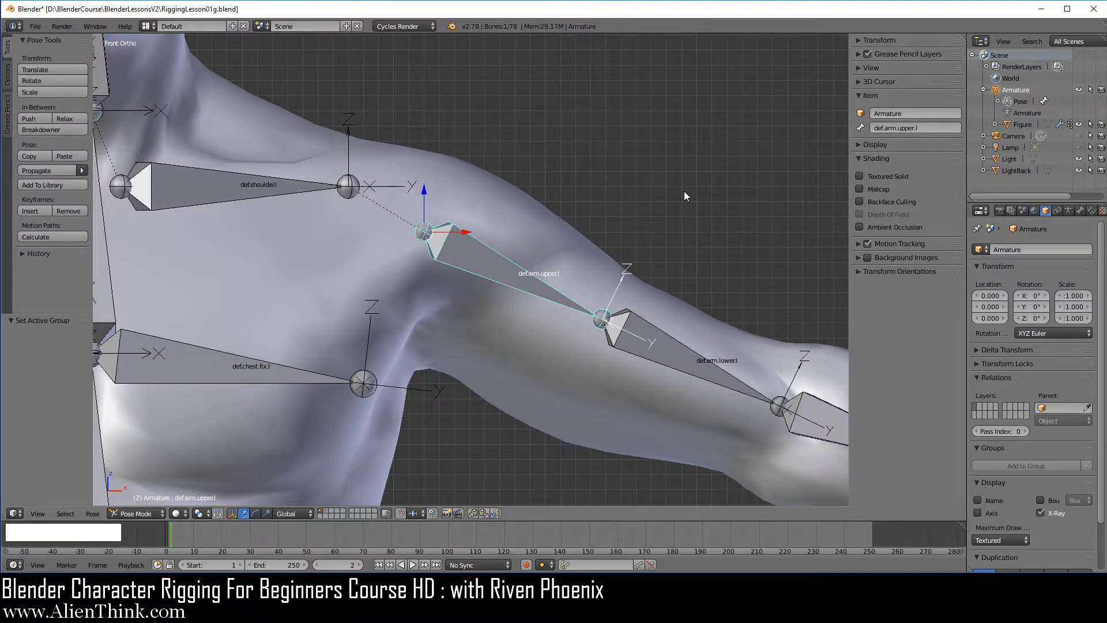
pyautogui.press('r')
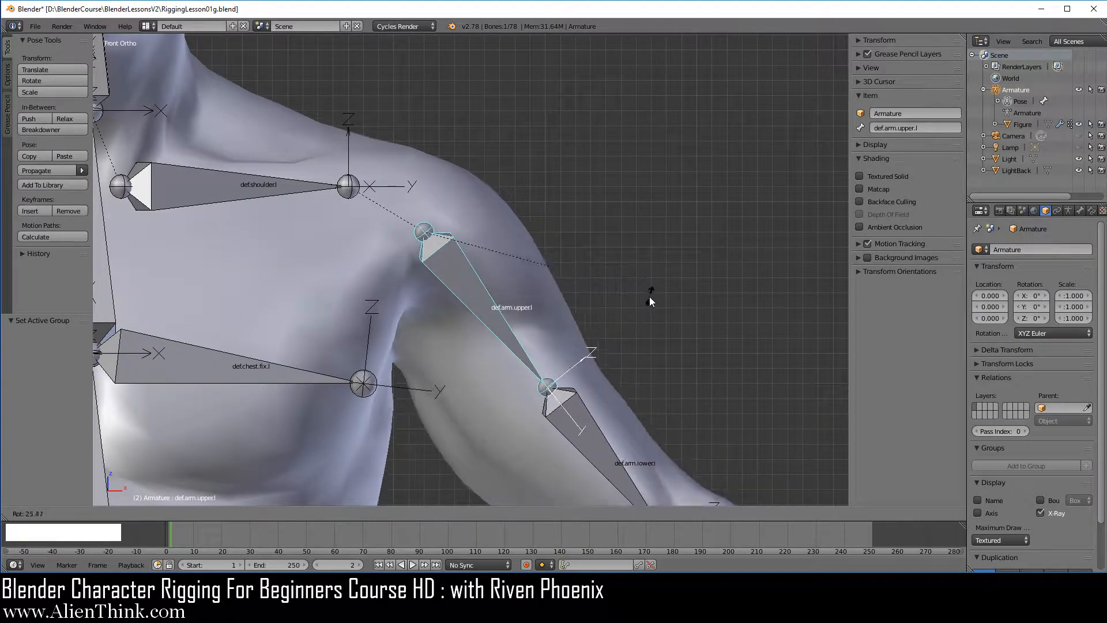
pyautogui.click(641, 310)
# Step: Show the posed arm's weights on Figure in Edit Mode with Matcap shading on, and save RiggingLesson01g.blend
pyautogui.rightClick(516, 260)
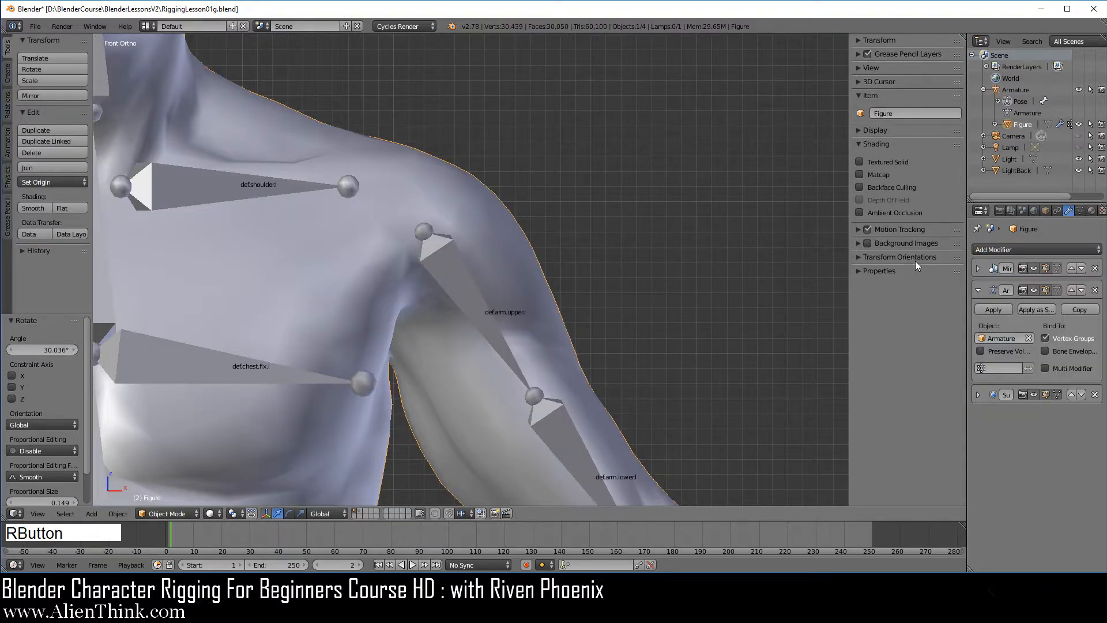
pyautogui.press('Tab')
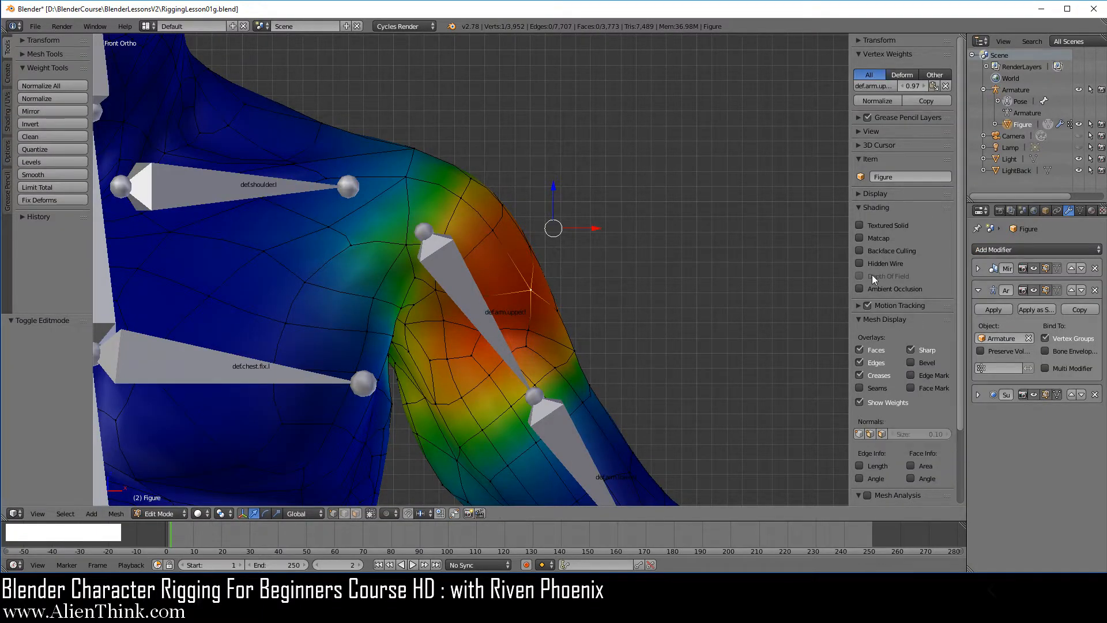
pyautogui.click(860, 238)
pyautogui.keyDown('shift'); pyautogui.moveTo(588, 301); pyautogui.dragTo(653, 247, button='middle'); pyautogui.keyUp('shift')
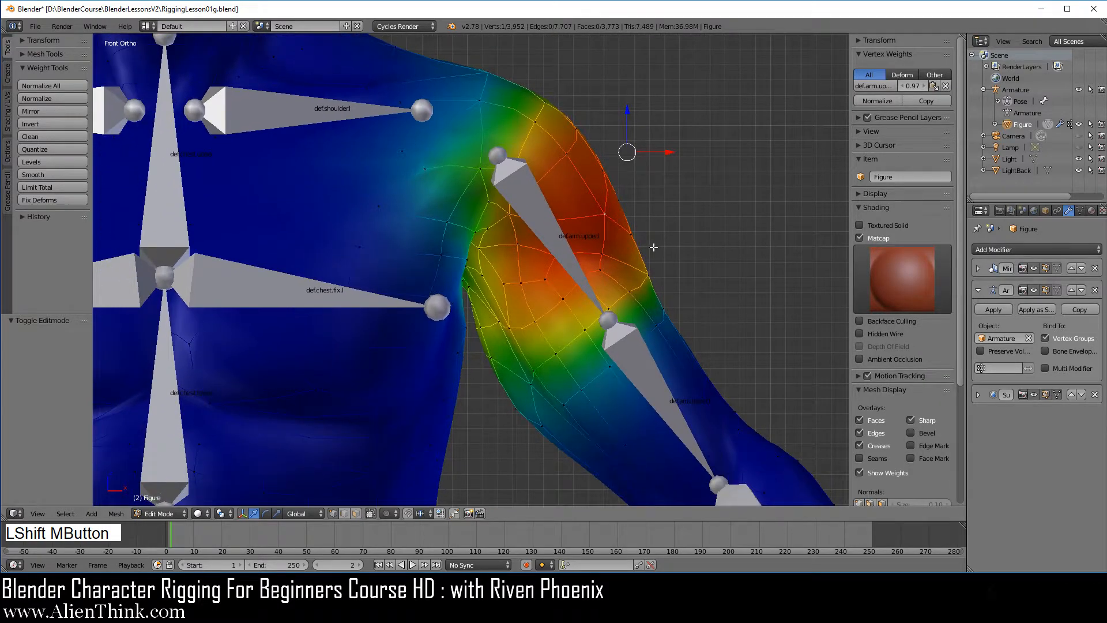
pyautogui.click(35, 26)
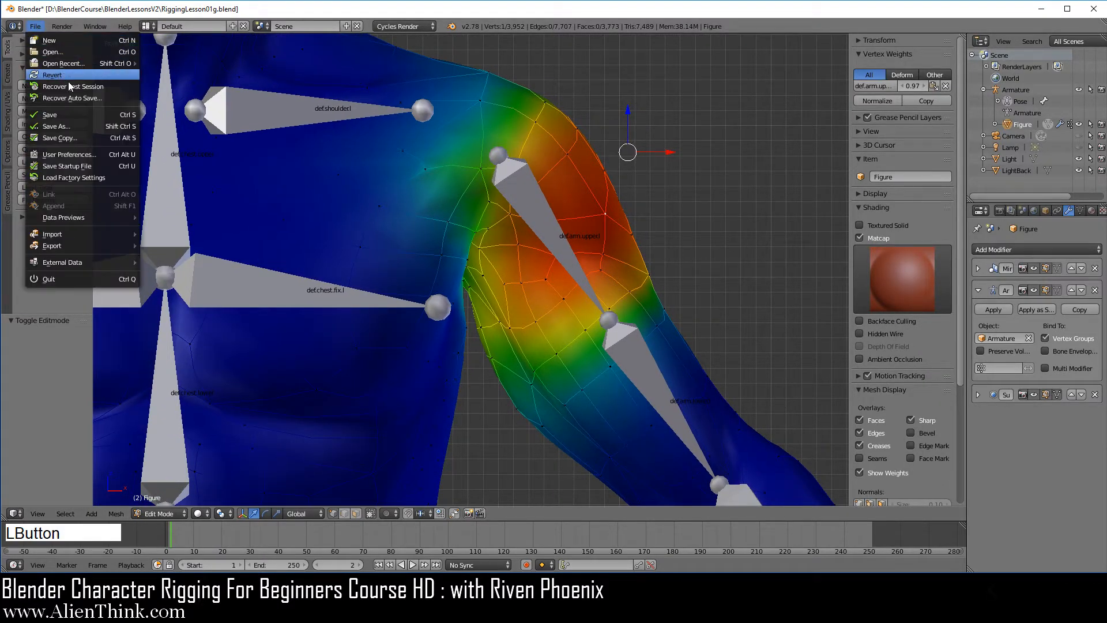
pyautogui.click(70, 114)
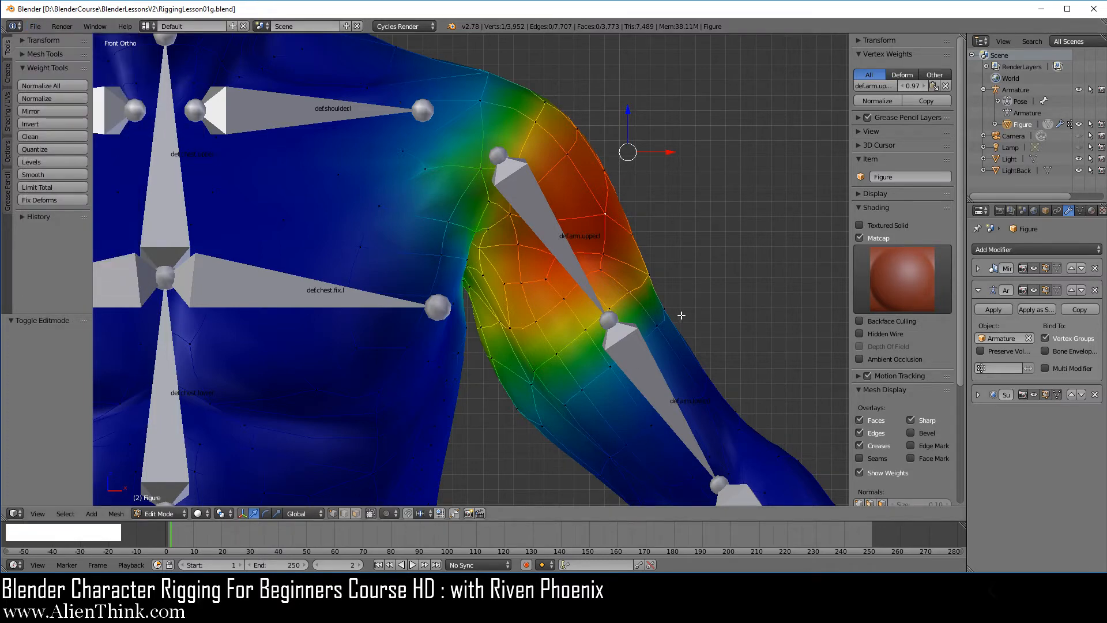